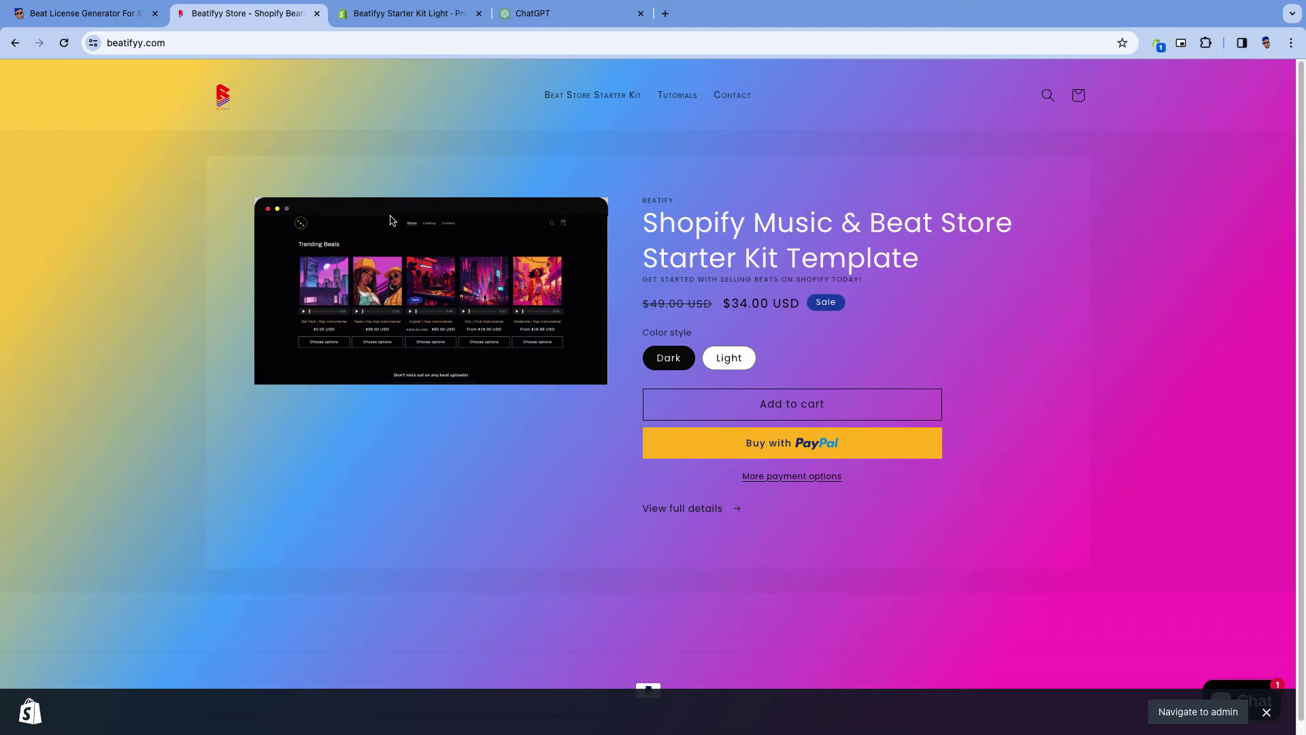
# Look between the Beatifyy Store and empty Beat License Maker tabs, then show Shopify's Premium Vocal Loops editor
pyautogui.click(85, 13)
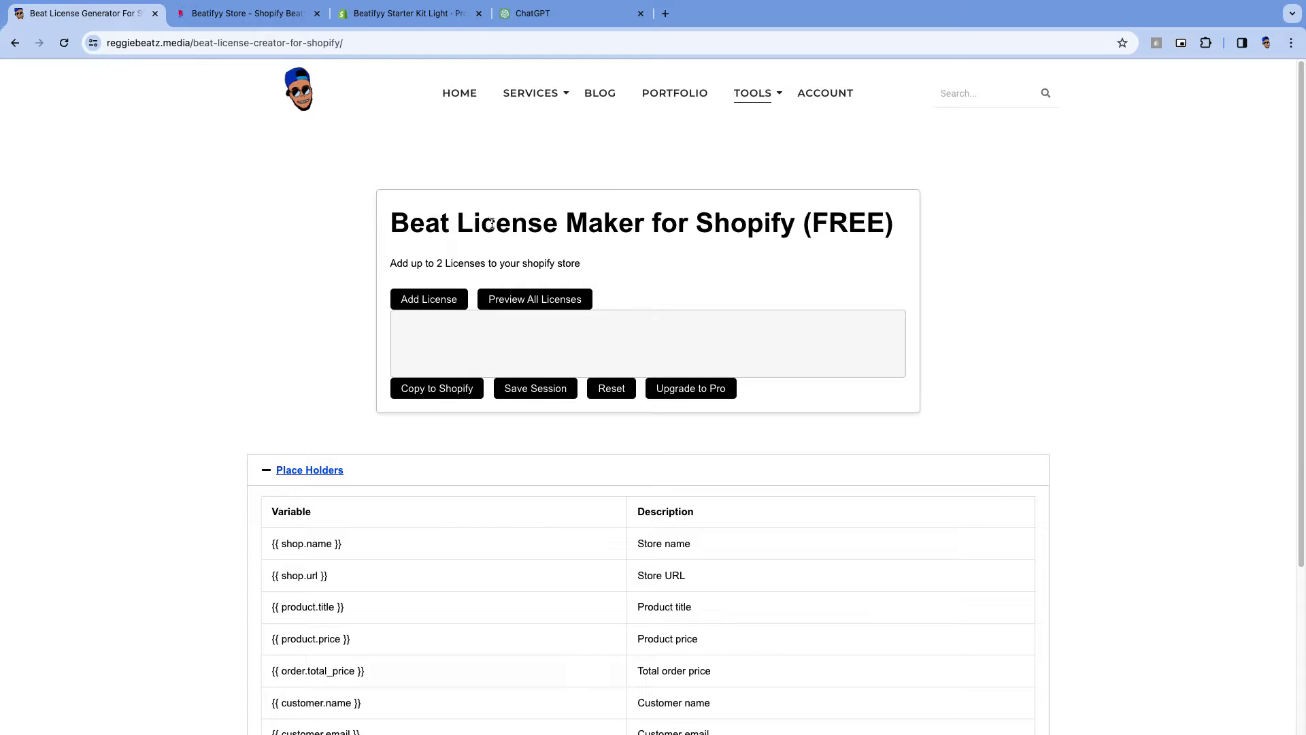
pyautogui.hotkey('ctrl', 'Tab')
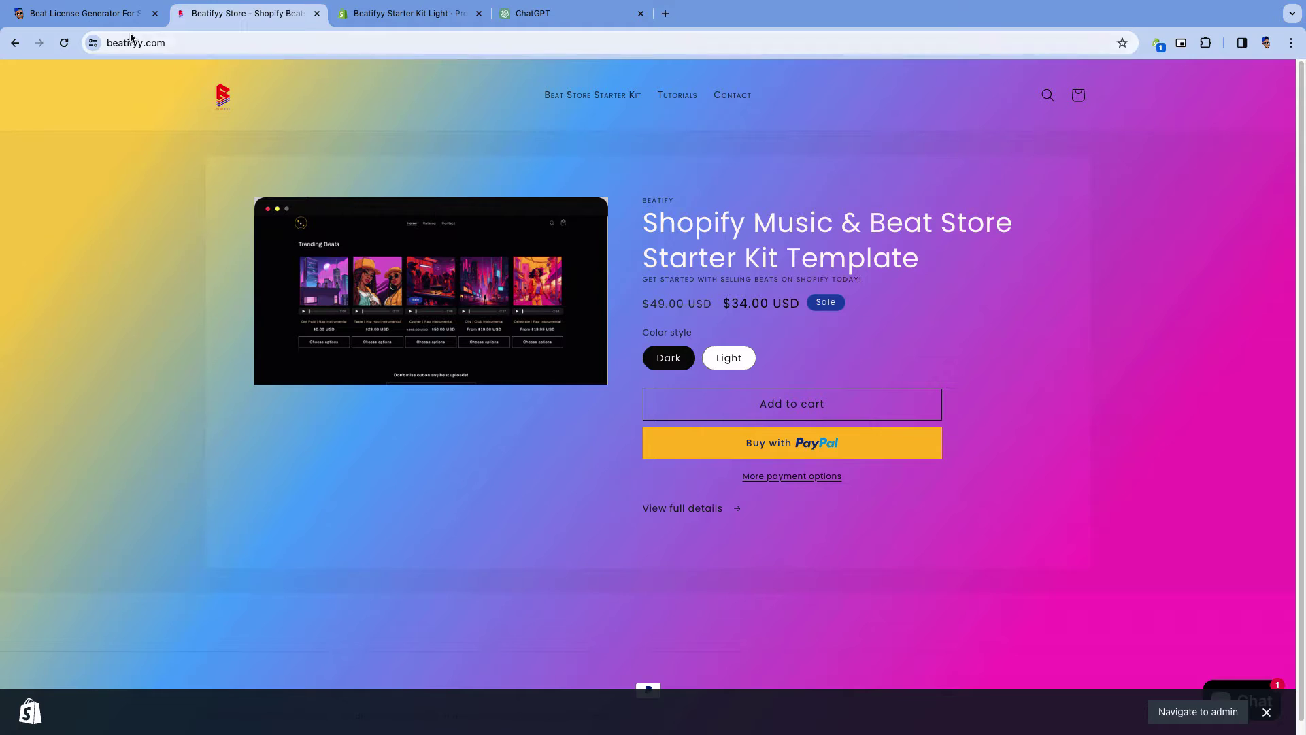
pyautogui.click(120, 17)
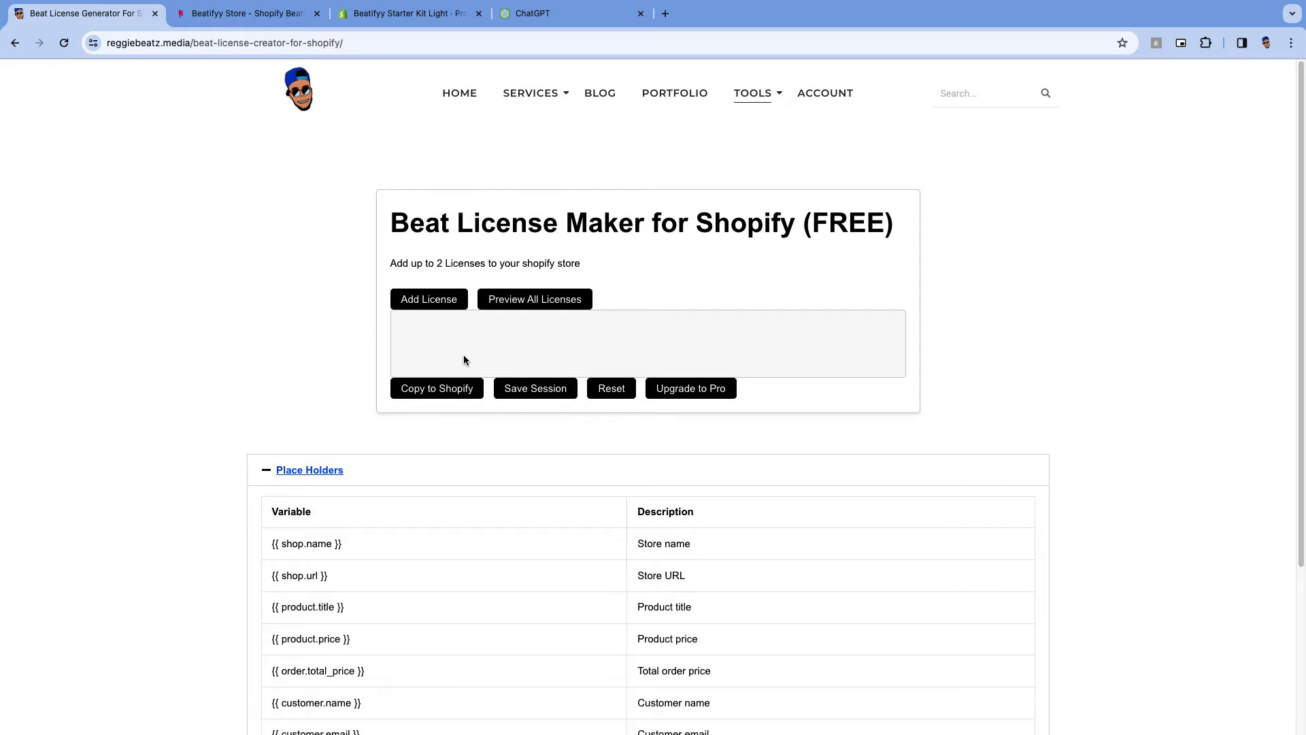
pyautogui.press('super+3')
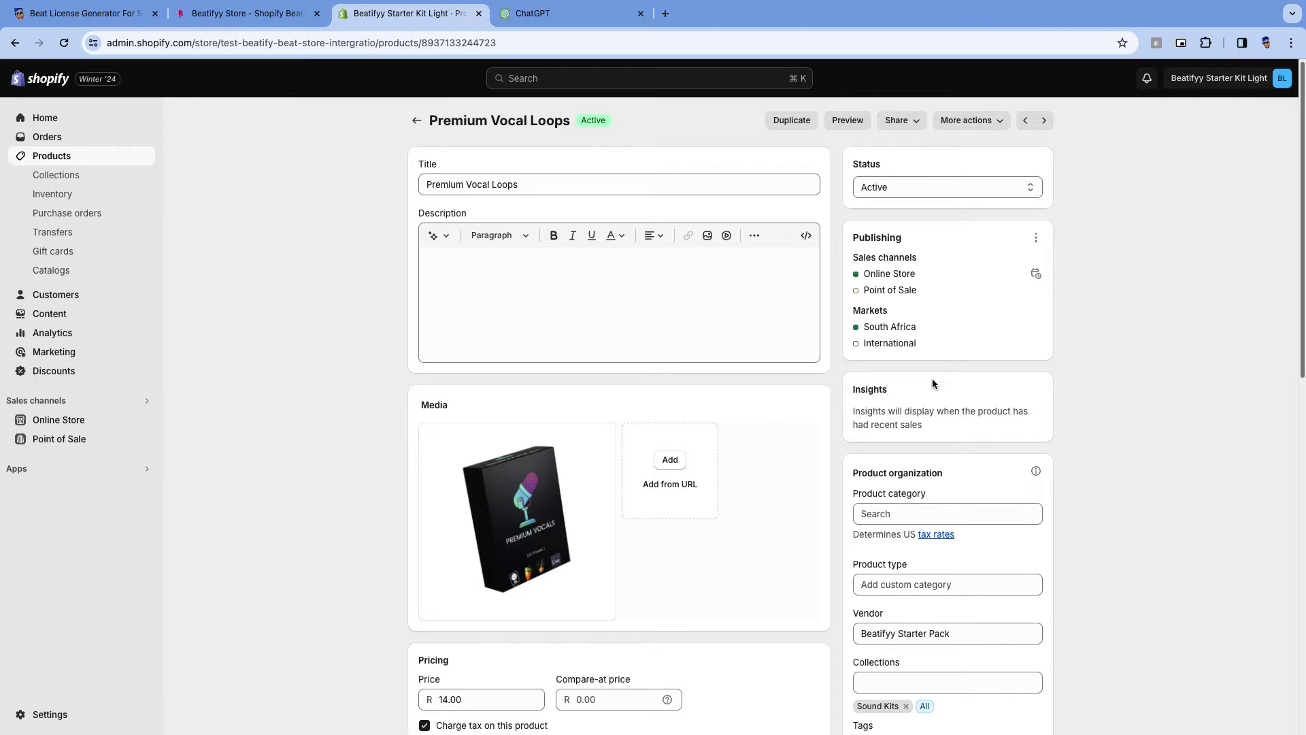
# Browse the live storefront and the kit's Light colour style, then return to Premium Vocal Loops
pyautogui.click(145, 423)
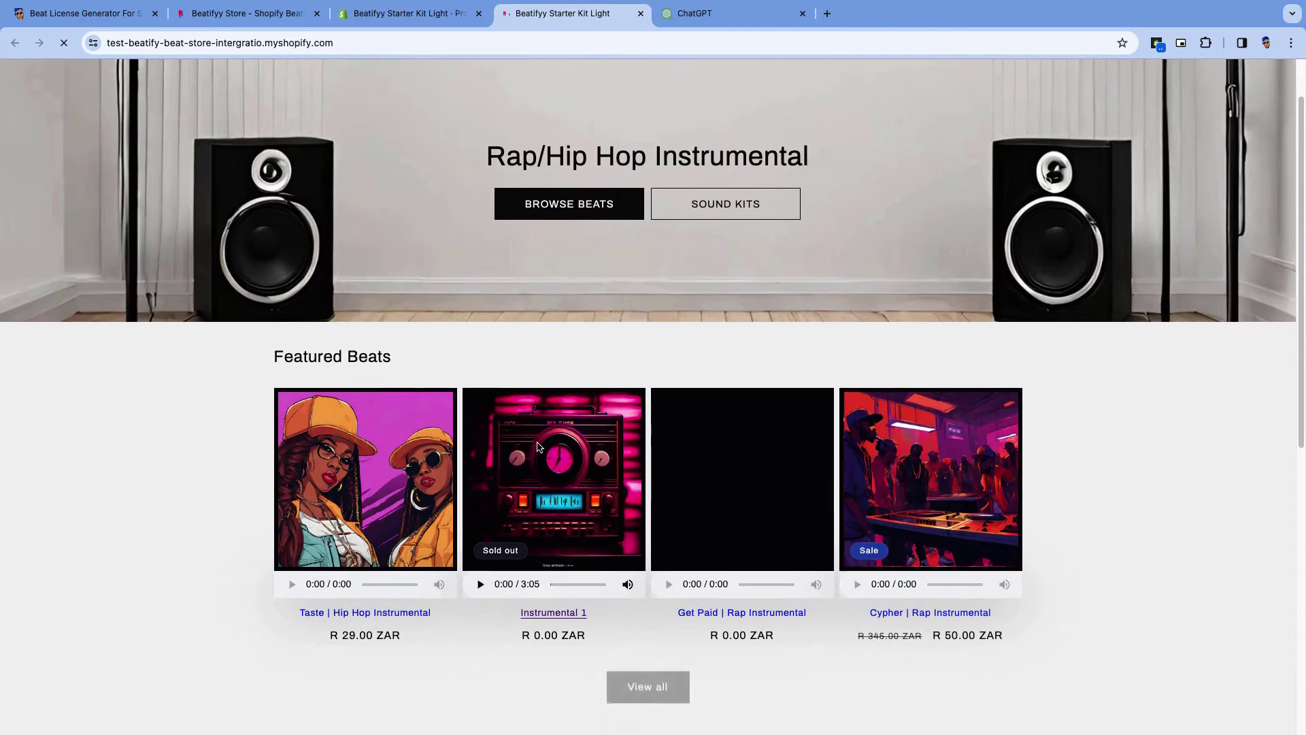
pyautogui.scroll(-7, 927, 453)
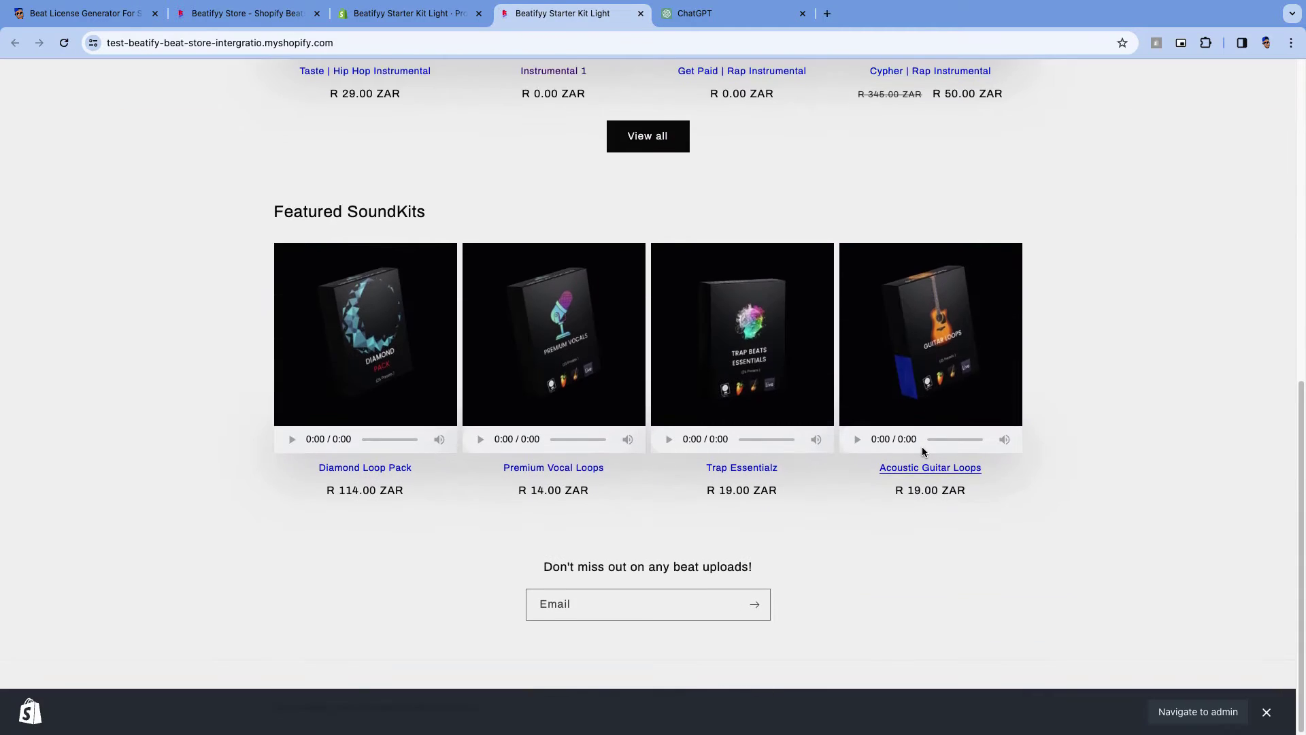
pyautogui.scroll(9, 925, 442)
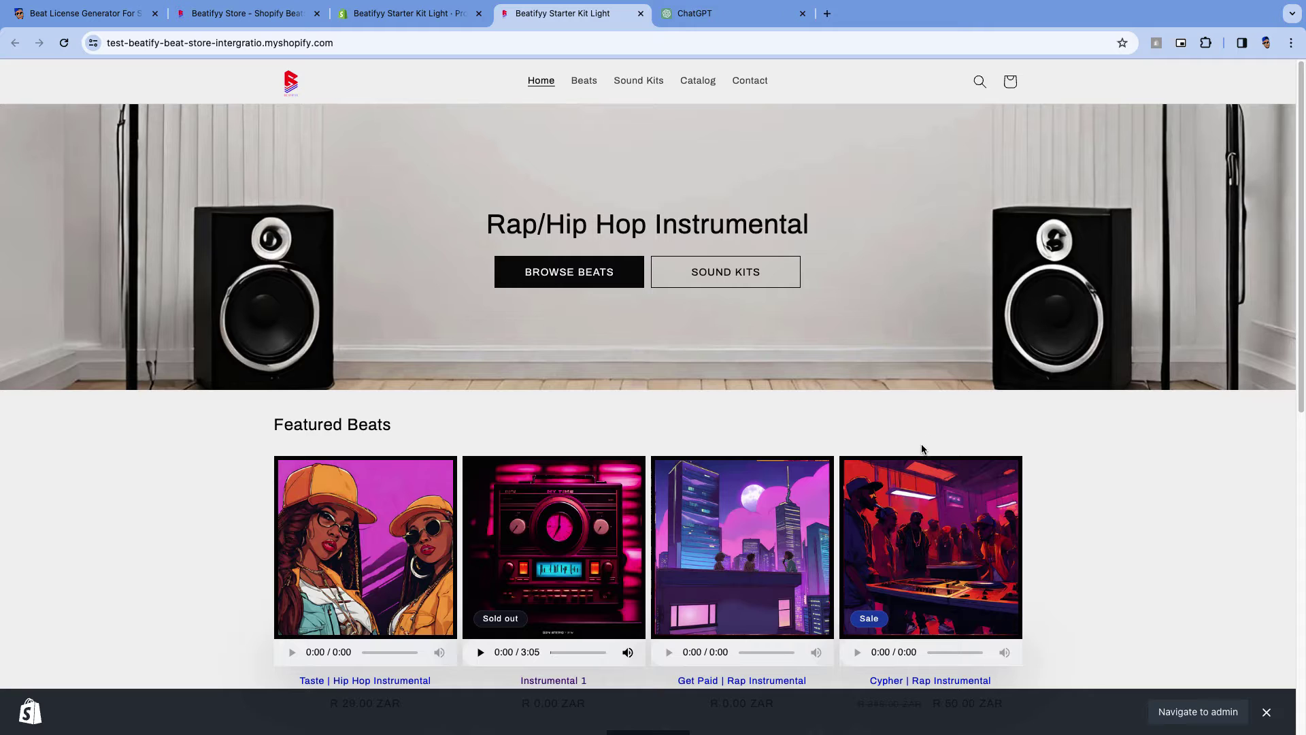
pyautogui.click(275, 16)
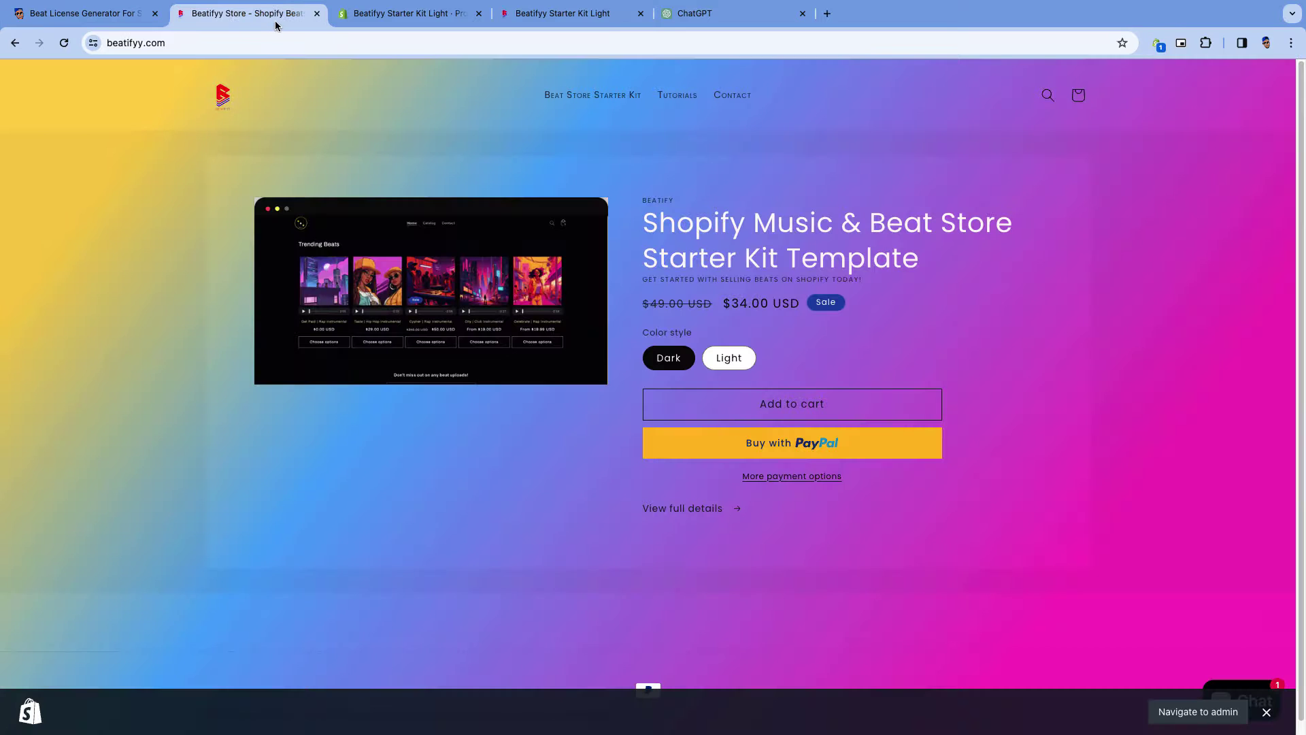
pyautogui.click(752, 361)
pyautogui.scroll(-1, 528, 272)
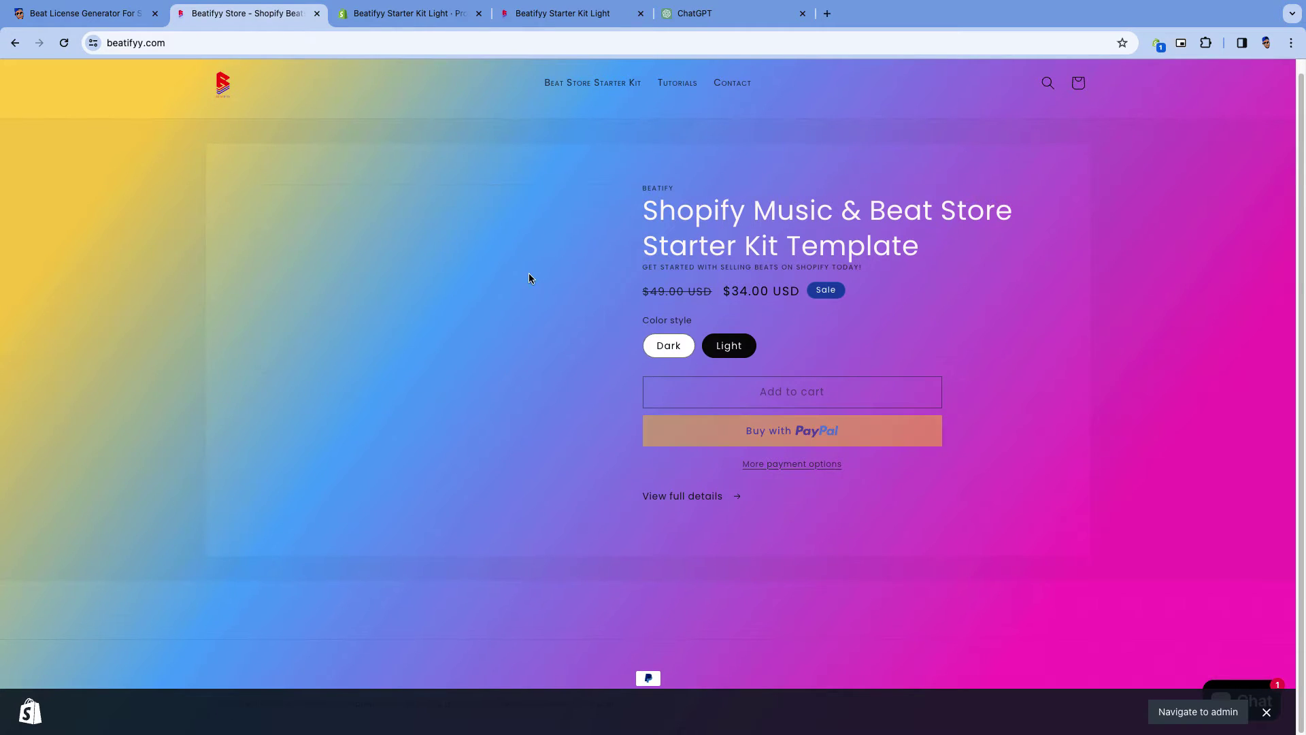
pyautogui.click(441, 21)
pyautogui.click(582, 17)
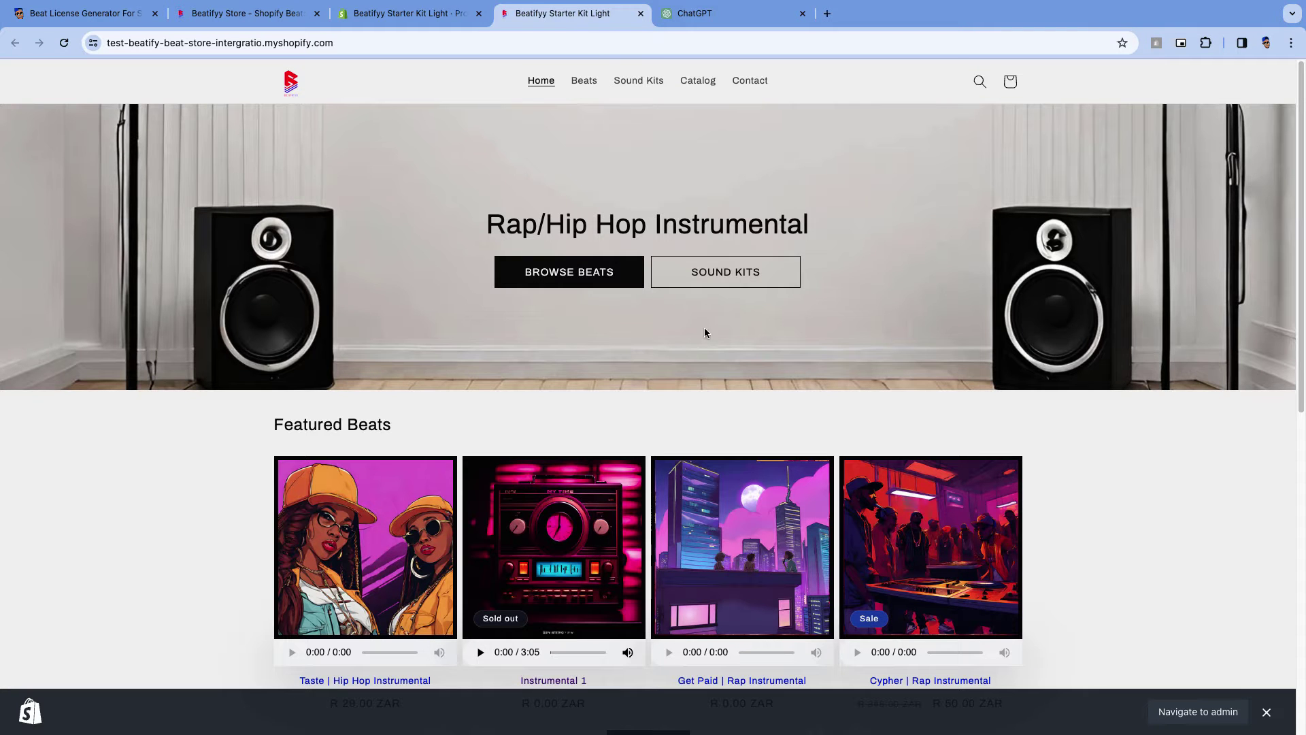
pyautogui.click(435, 14)
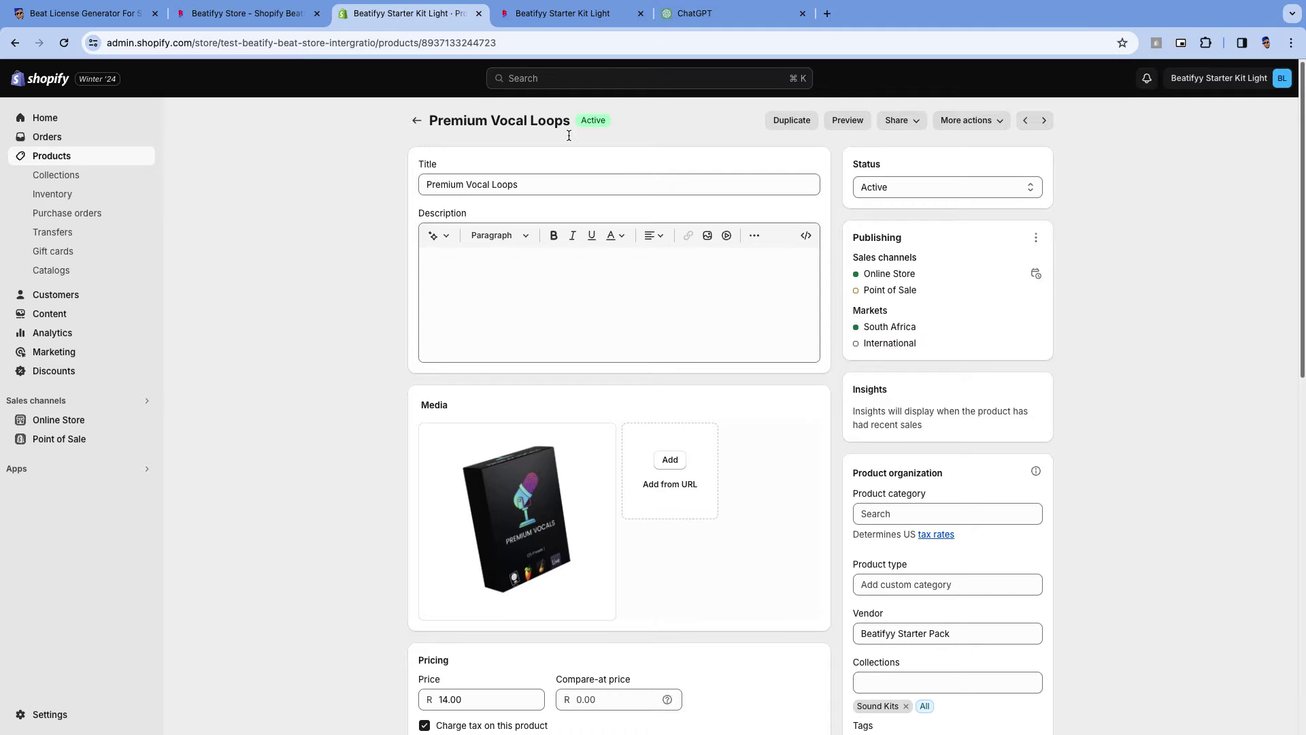
# Resend the sender email verification message from Shopify's Notifications settings
pyautogui.click(81, 717)
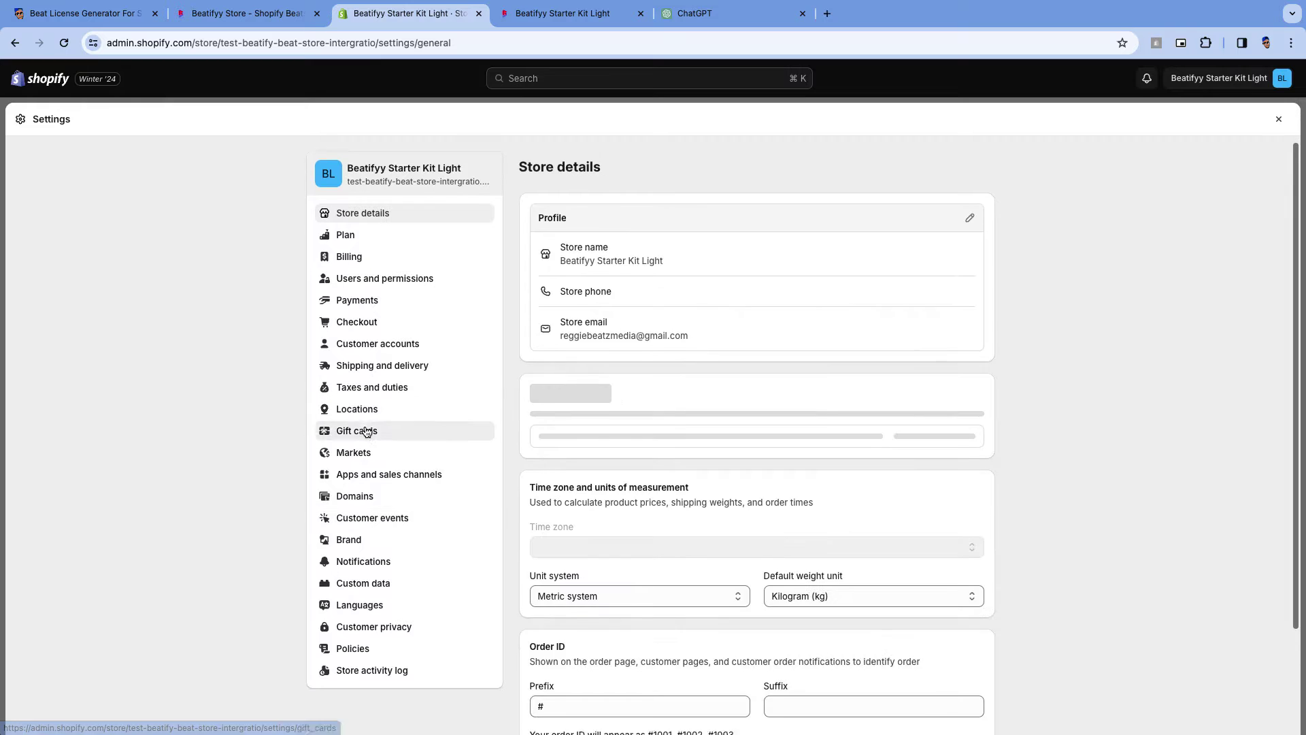
pyautogui.click(367, 568)
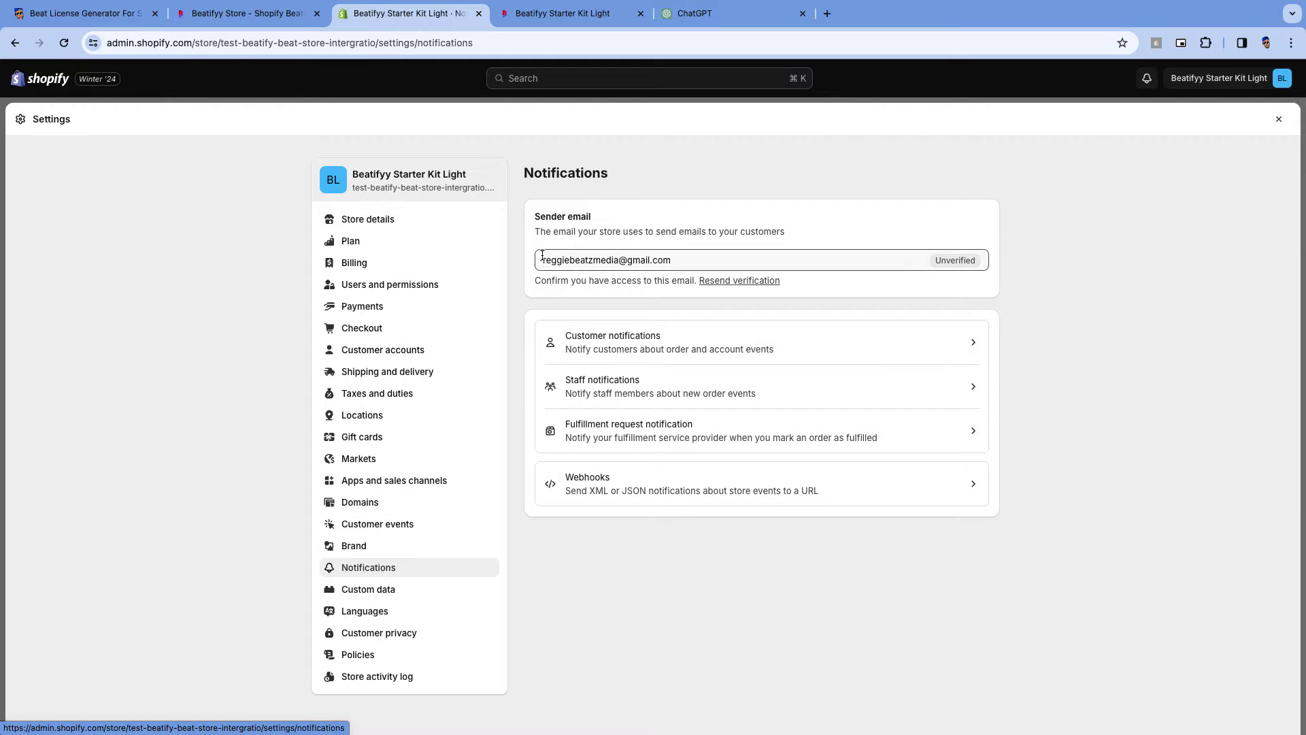
pyautogui.click(748, 282)
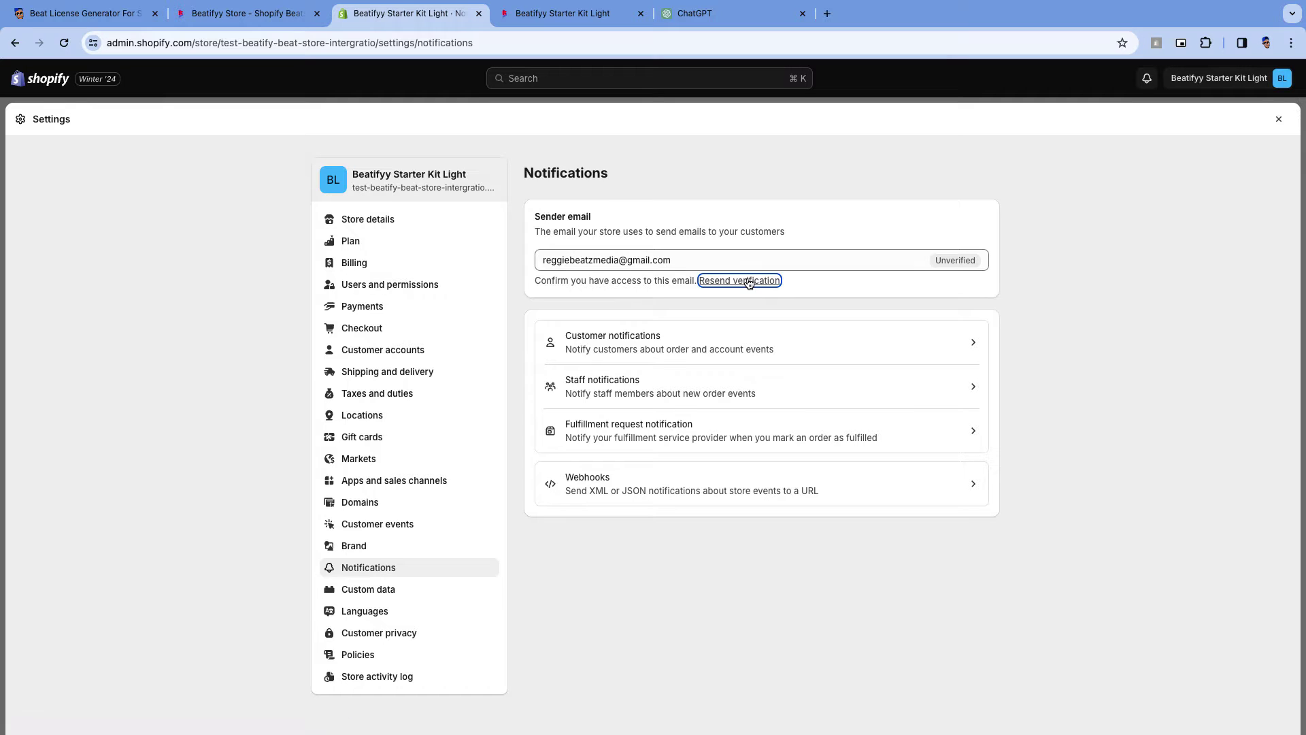
pyautogui.click(827, 14)
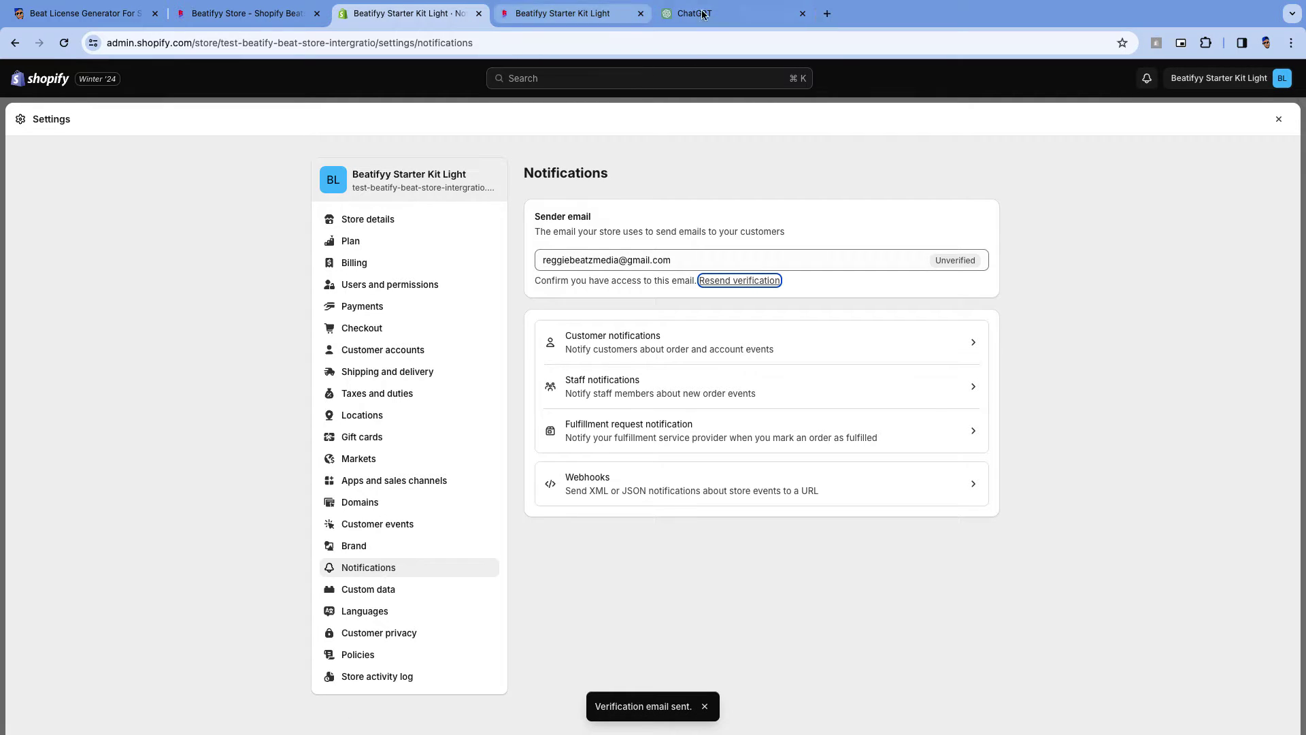
# Confirm the store's sender address via Shopify's Verify your email address message in Gmail
pyautogui.write('m')
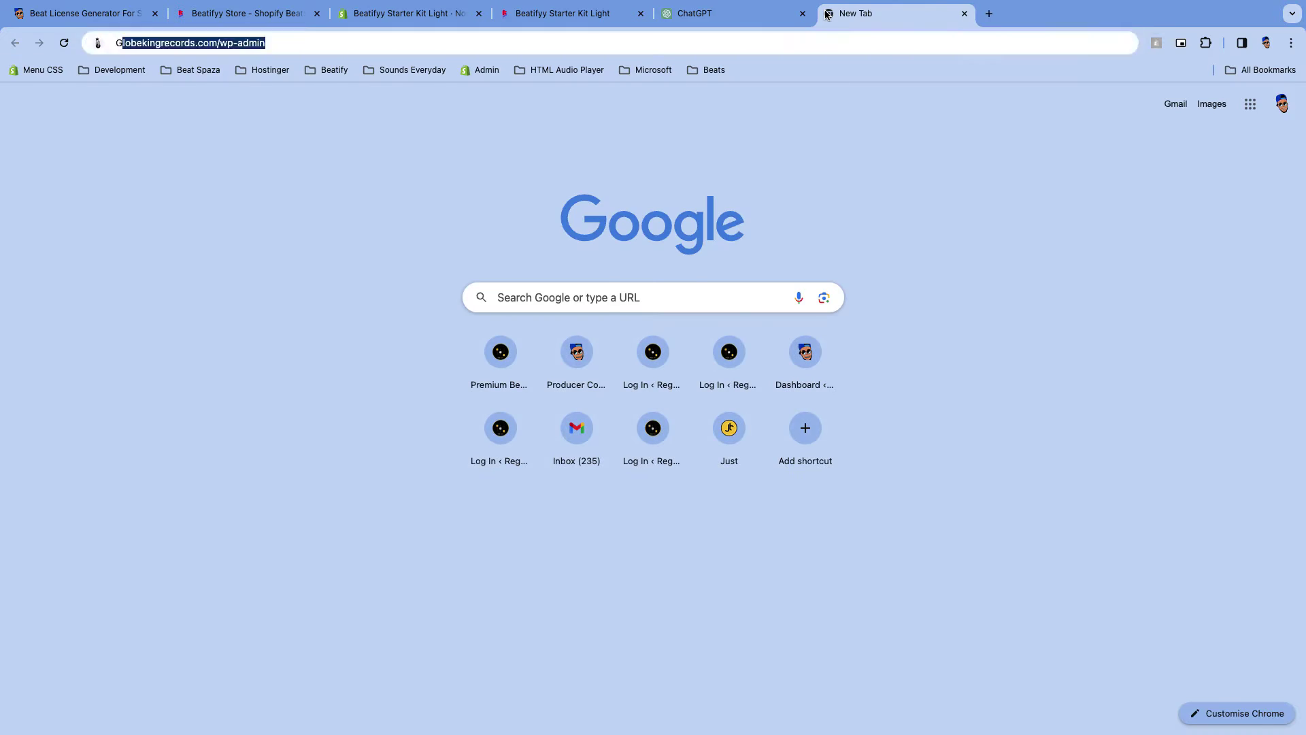
pyautogui.press('Return')
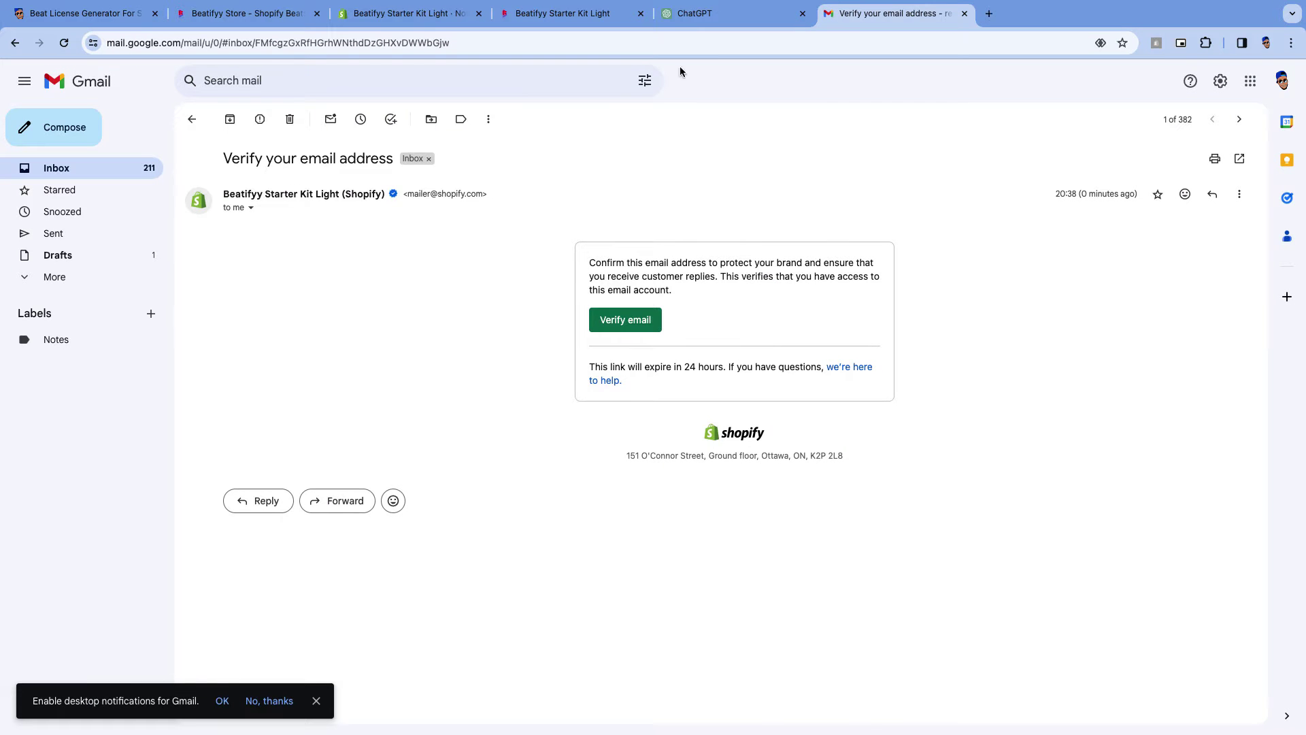
pyautogui.click(634, 327)
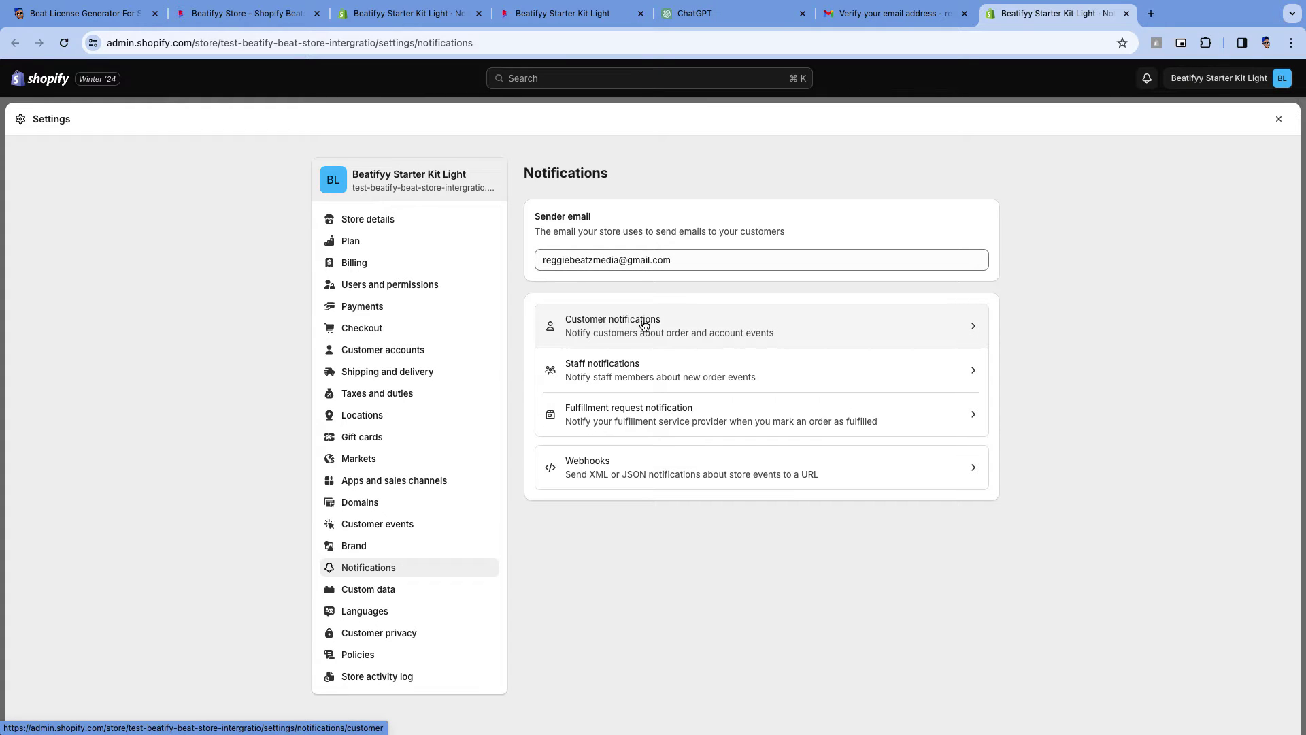
# Preview the Order confirmation customer notification and scroll through the entire email
pyautogui.click(687, 324)
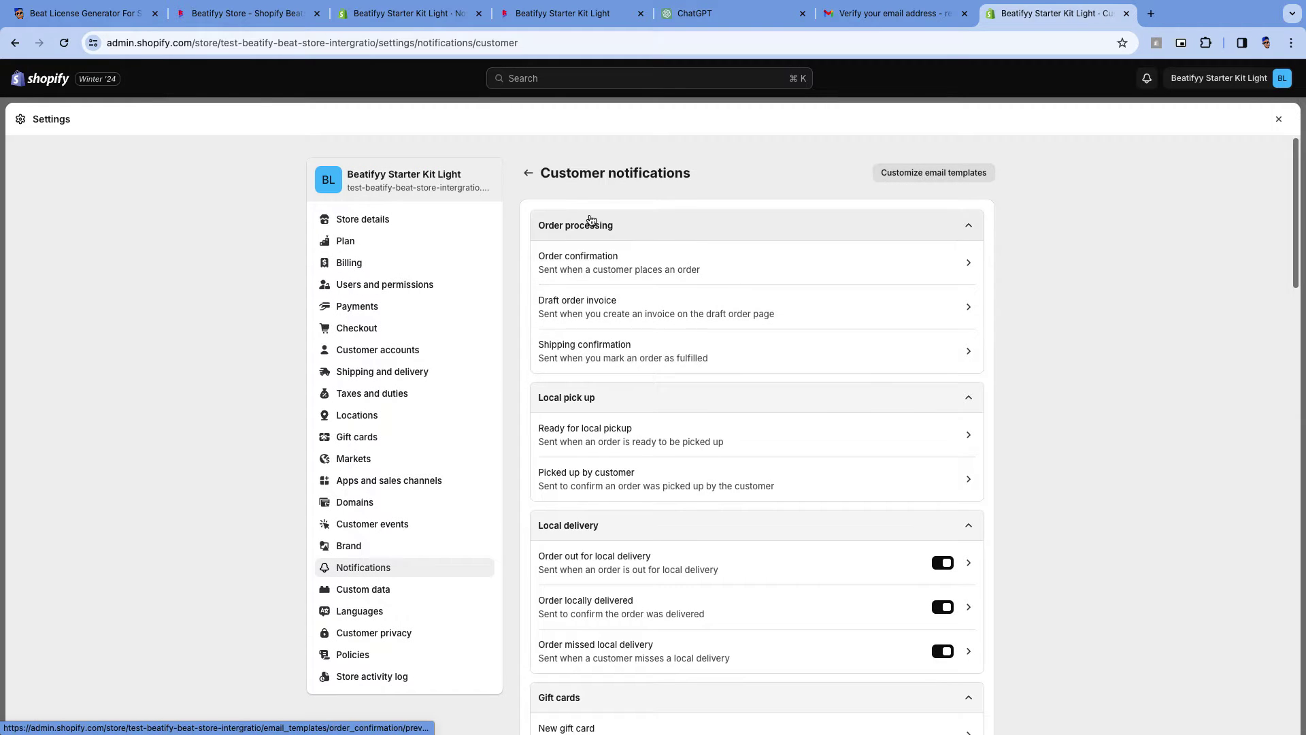
pyautogui.click(612, 257)
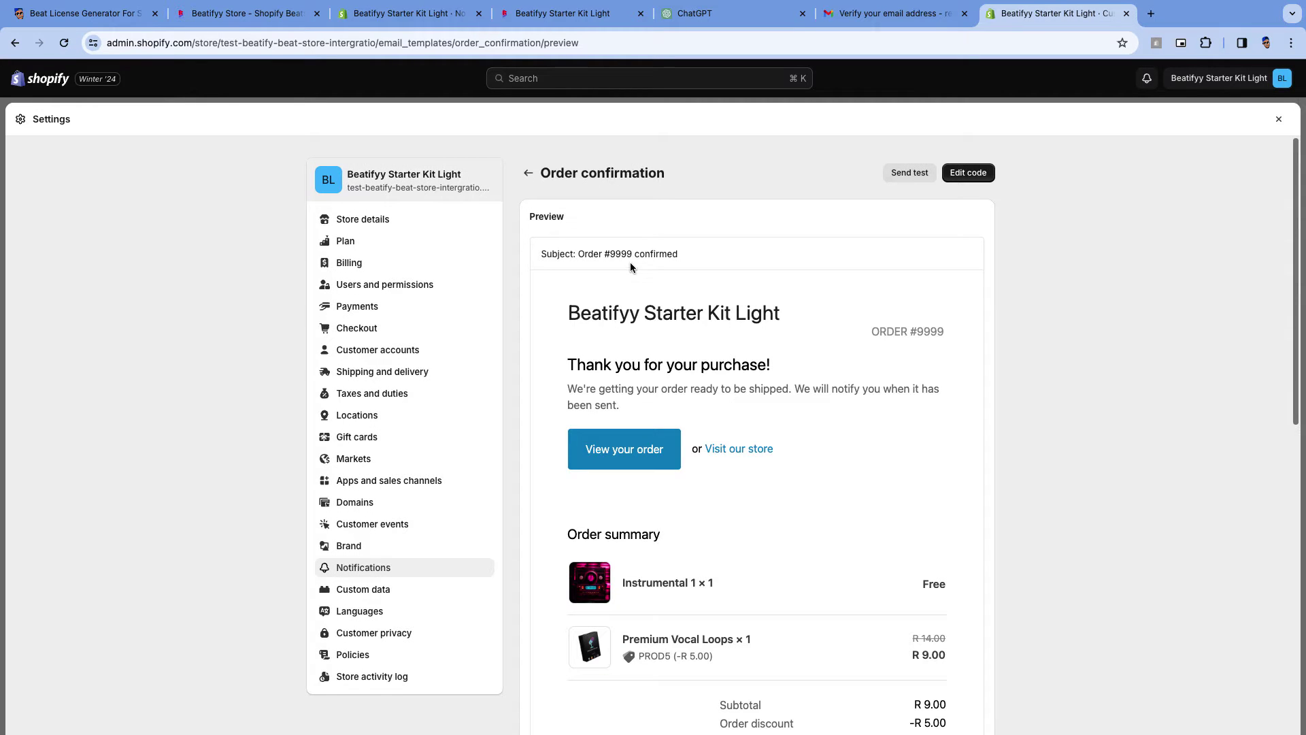
pyautogui.scroll(-5, 630, 262)
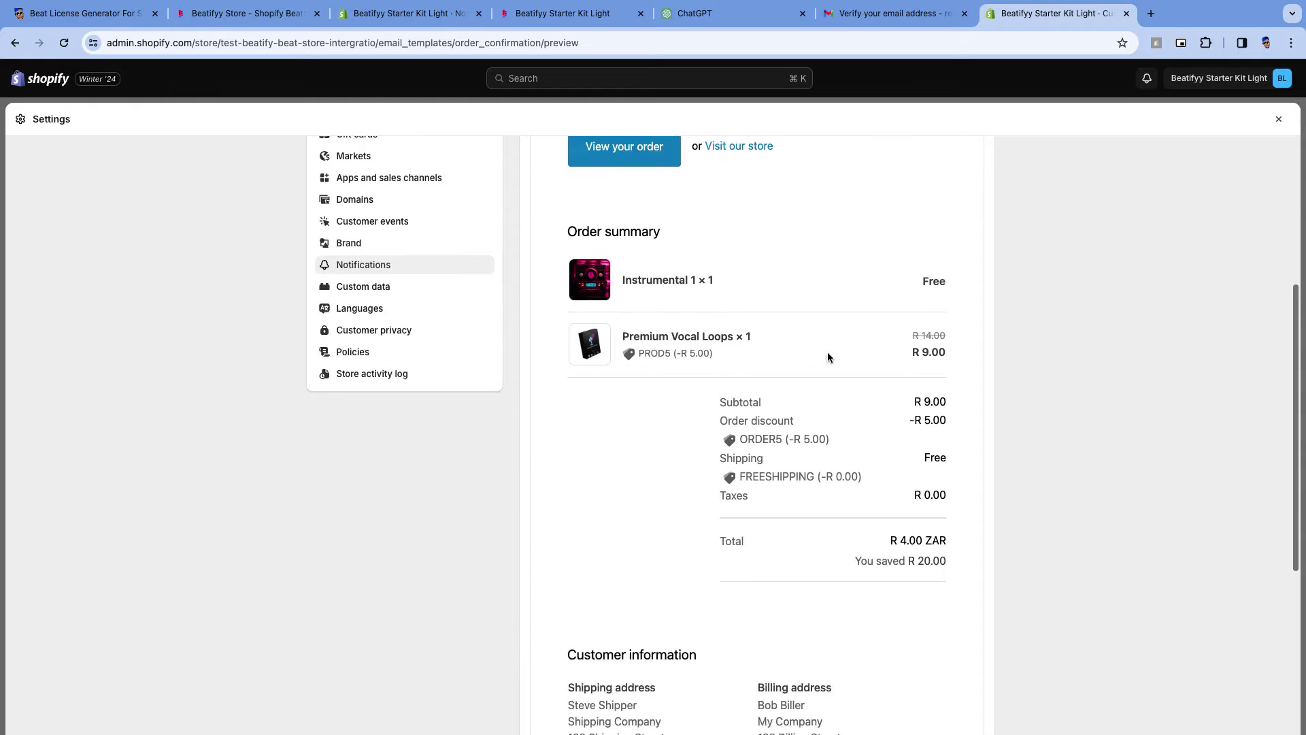
pyautogui.scroll(-5, 844, 354)
pyautogui.scroll(10, 863, 324)
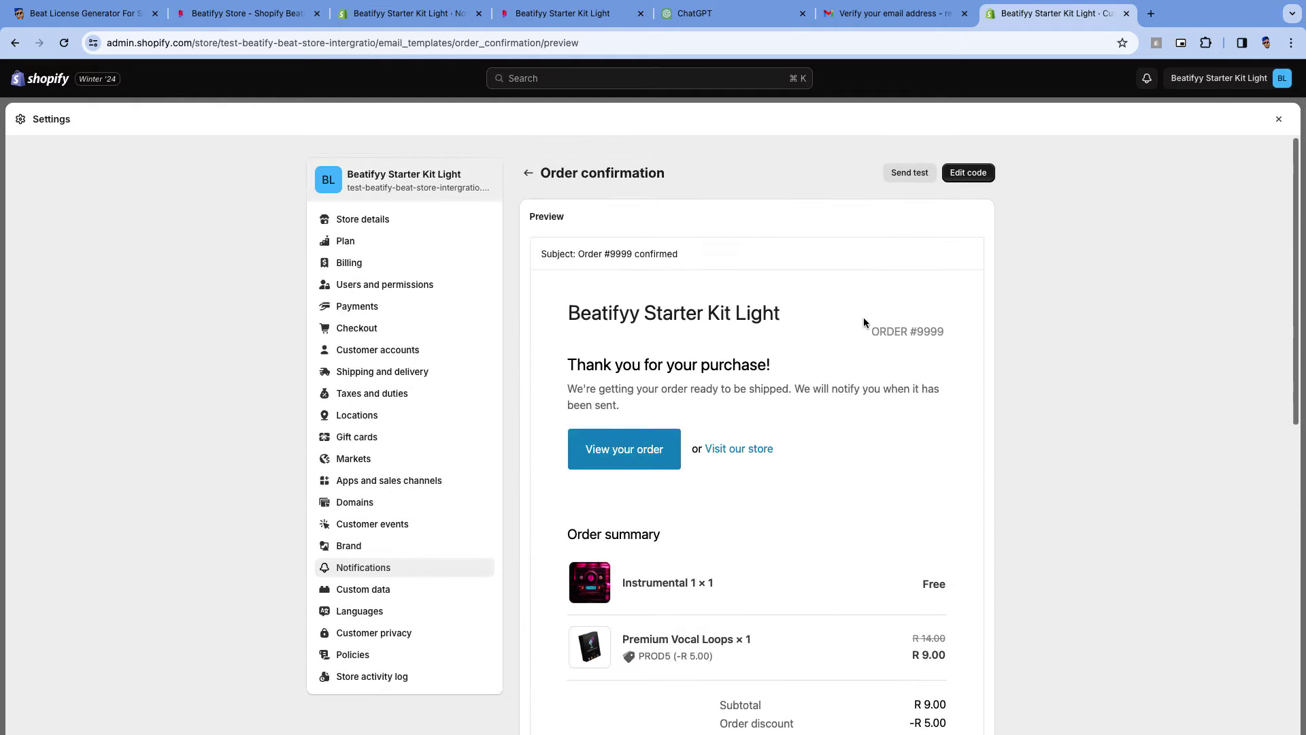
pyautogui.scroll(-8, 863, 321)
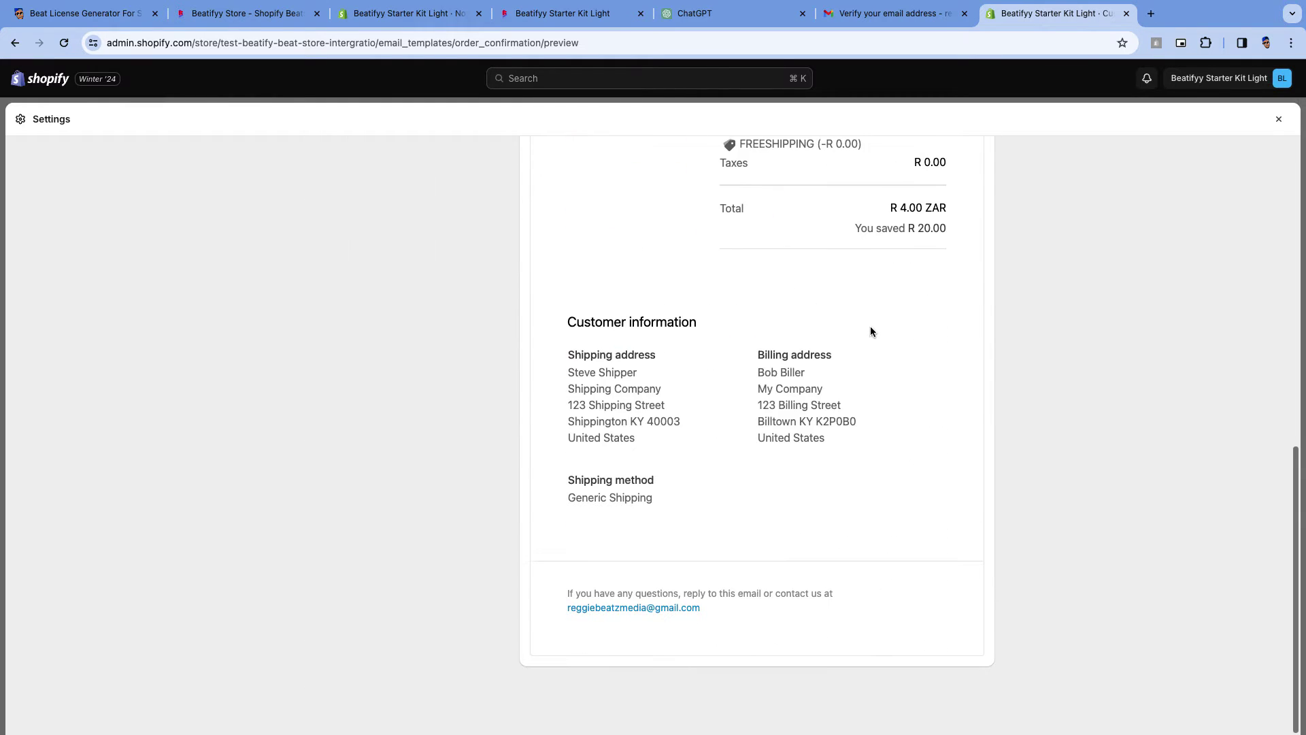
pyautogui.scroll(8, 889, 337)
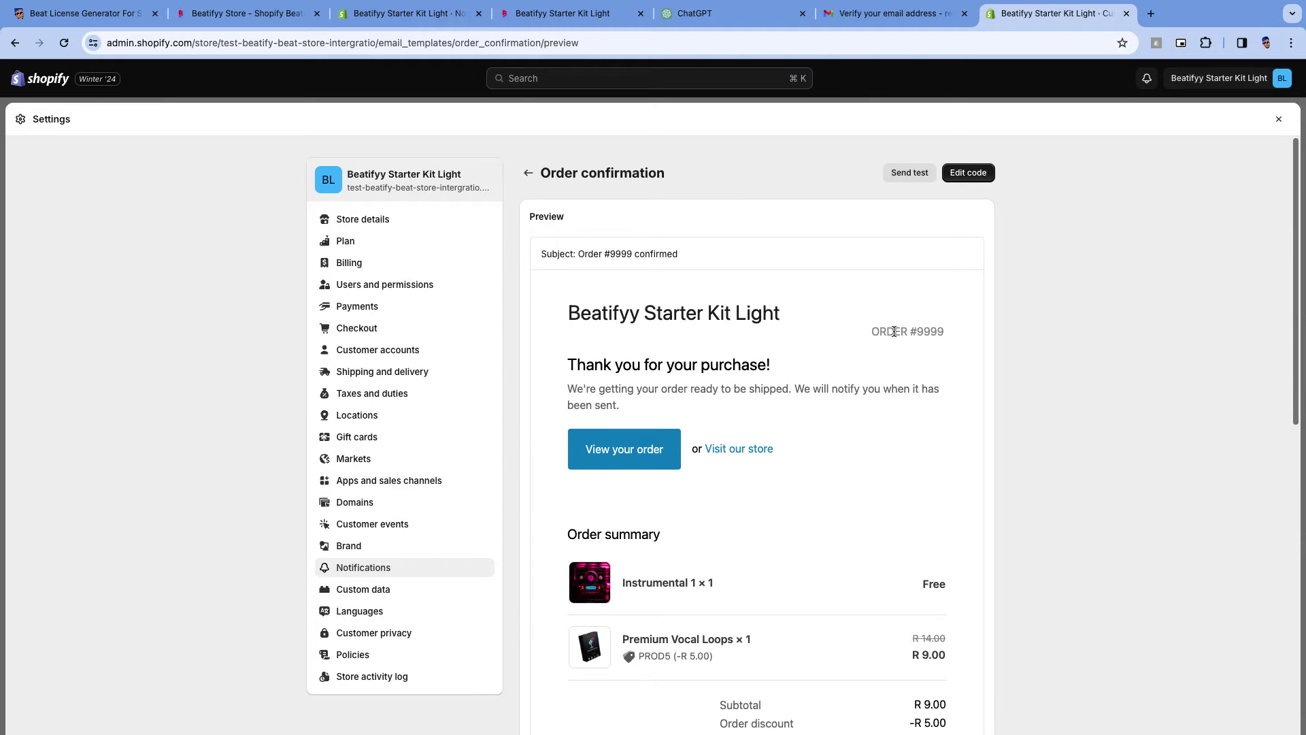
pyautogui.scroll(-2, 893, 331)
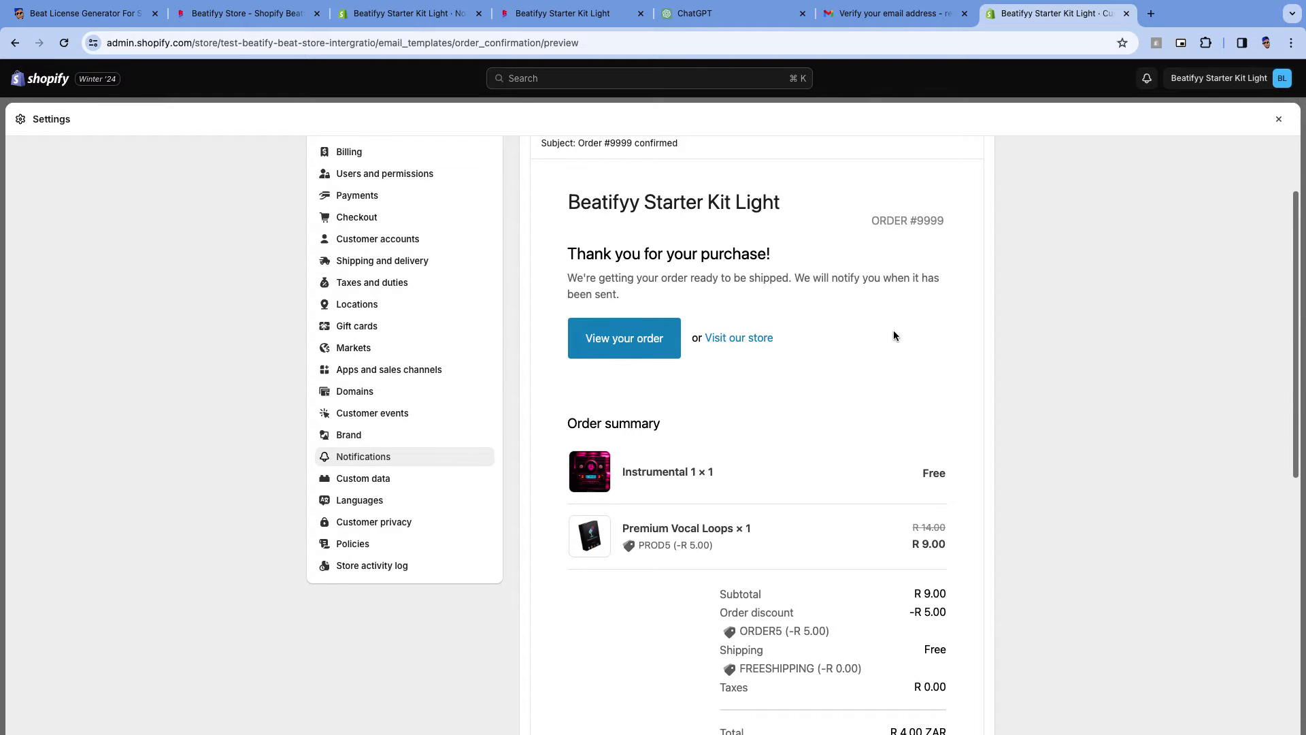
pyautogui.scroll(-6, 854, 358)
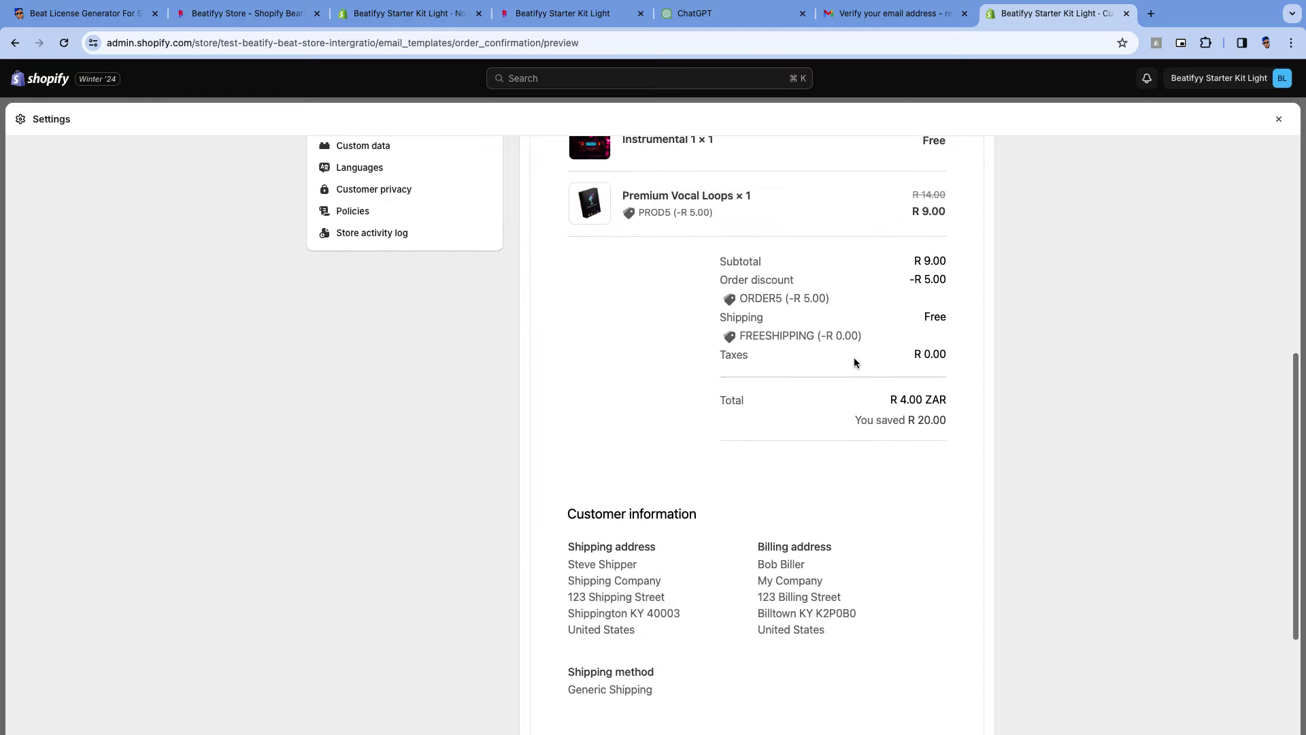
pyautogui.scroll(-3, 855, 362)
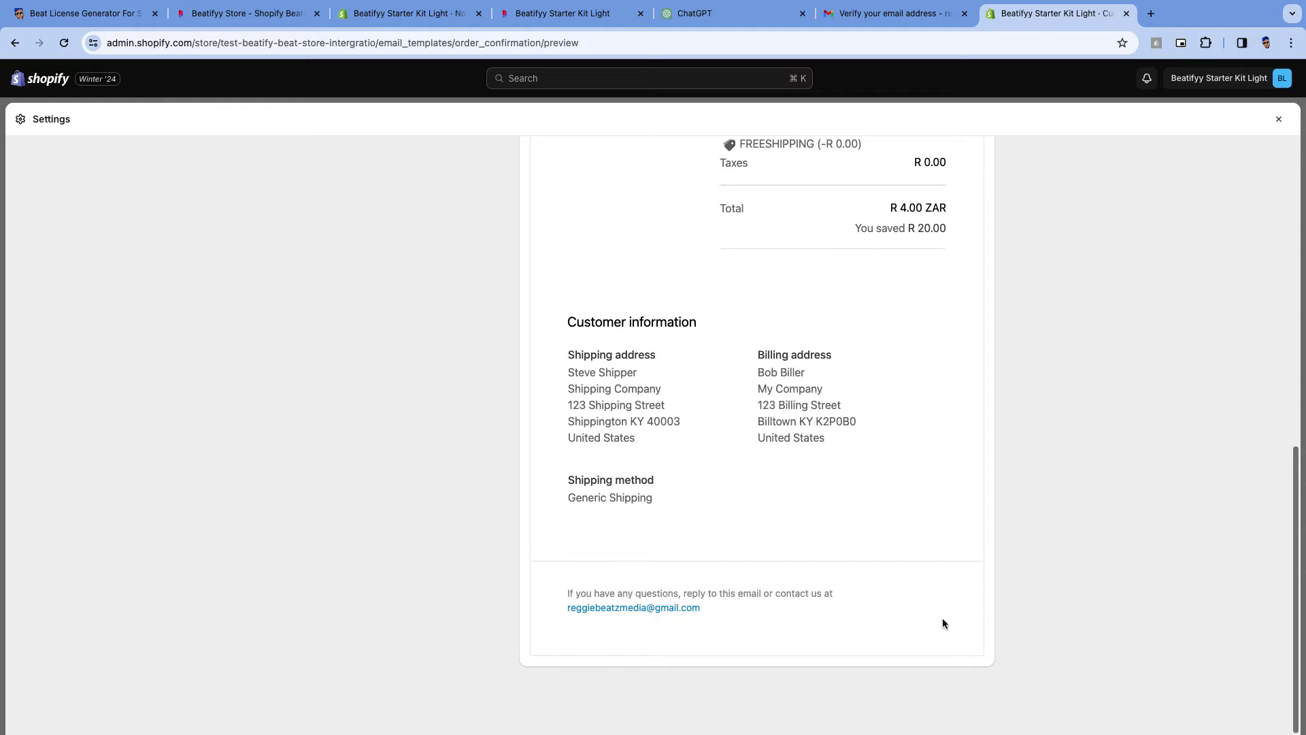
pyautogui.scroll(1, 937, 600)
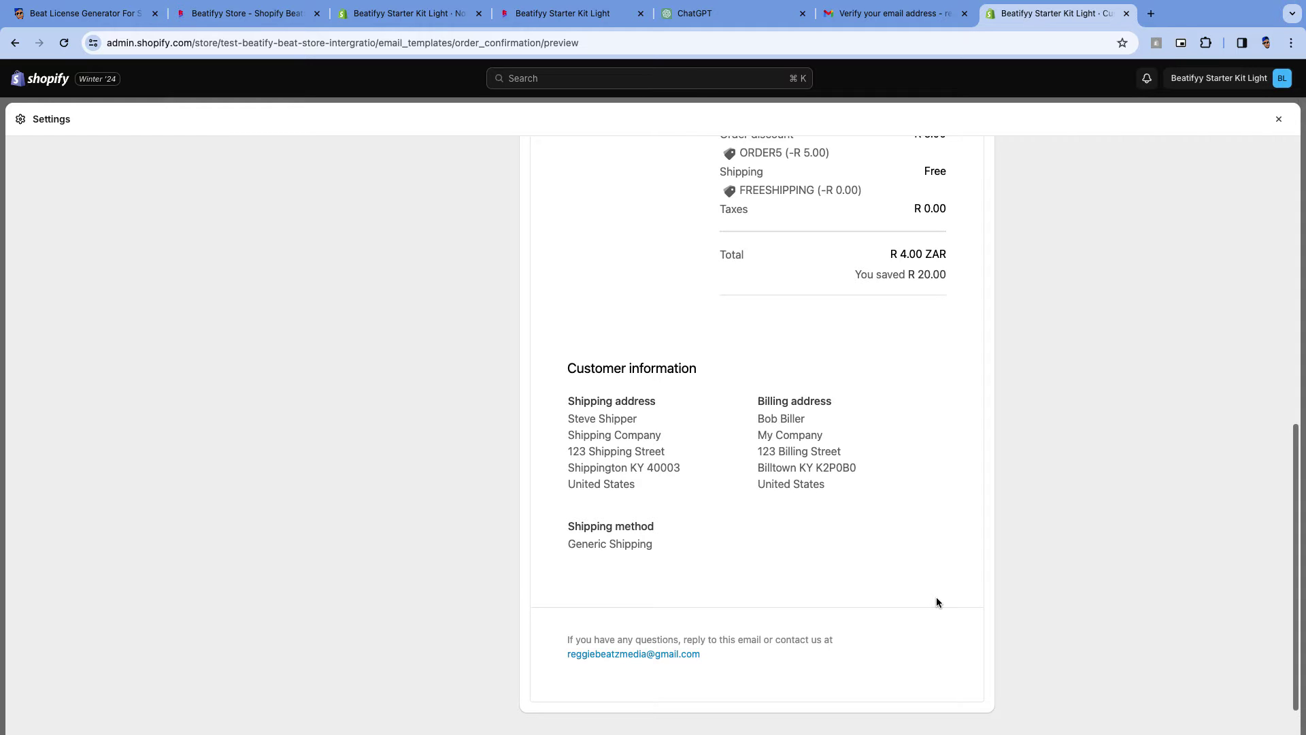
pyautogui.scroll(10, 939, 585)
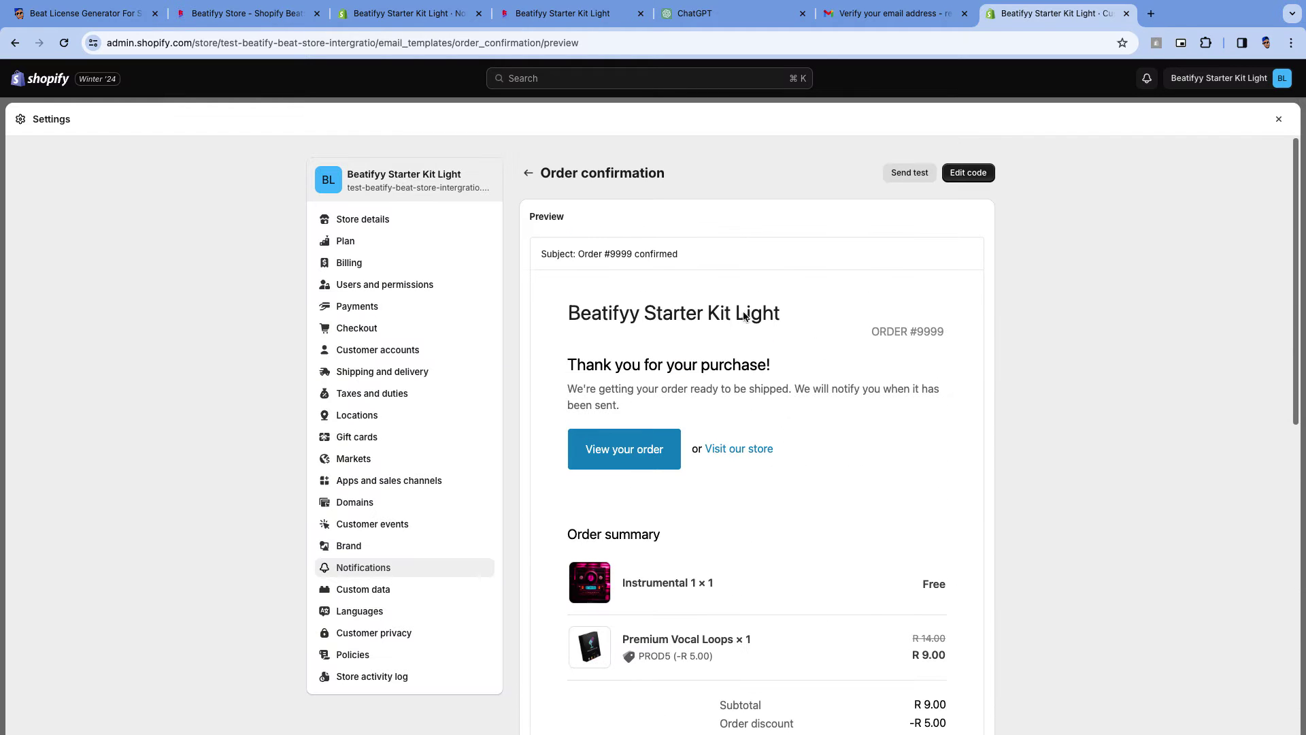
pyautogui.scroll(-5, 798, 481)
pyautogui.scroll(5, 798, 476)
# Place the cursor after the closing </html> of the Order confirmation HTML body, then bring up ChatGPT
pyautogui.click(959, 171)
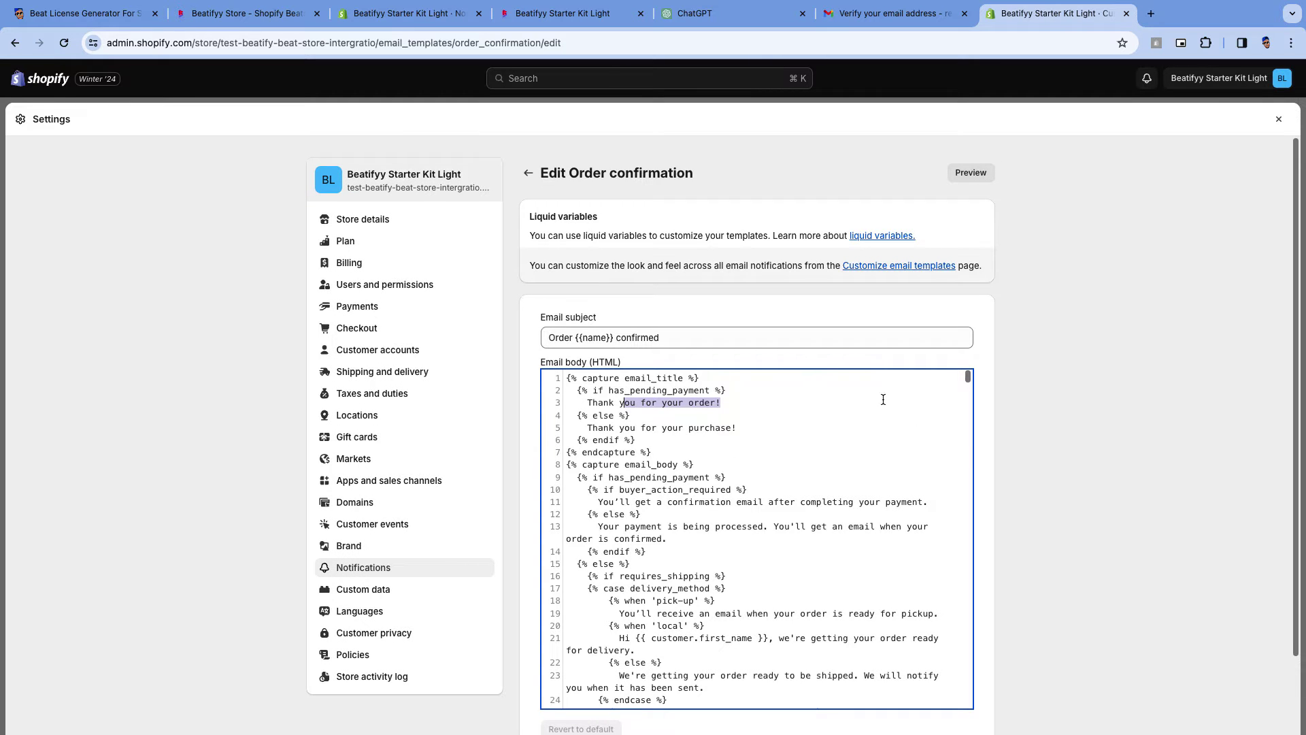
pyautogui.scroll(-20, 970, 402)
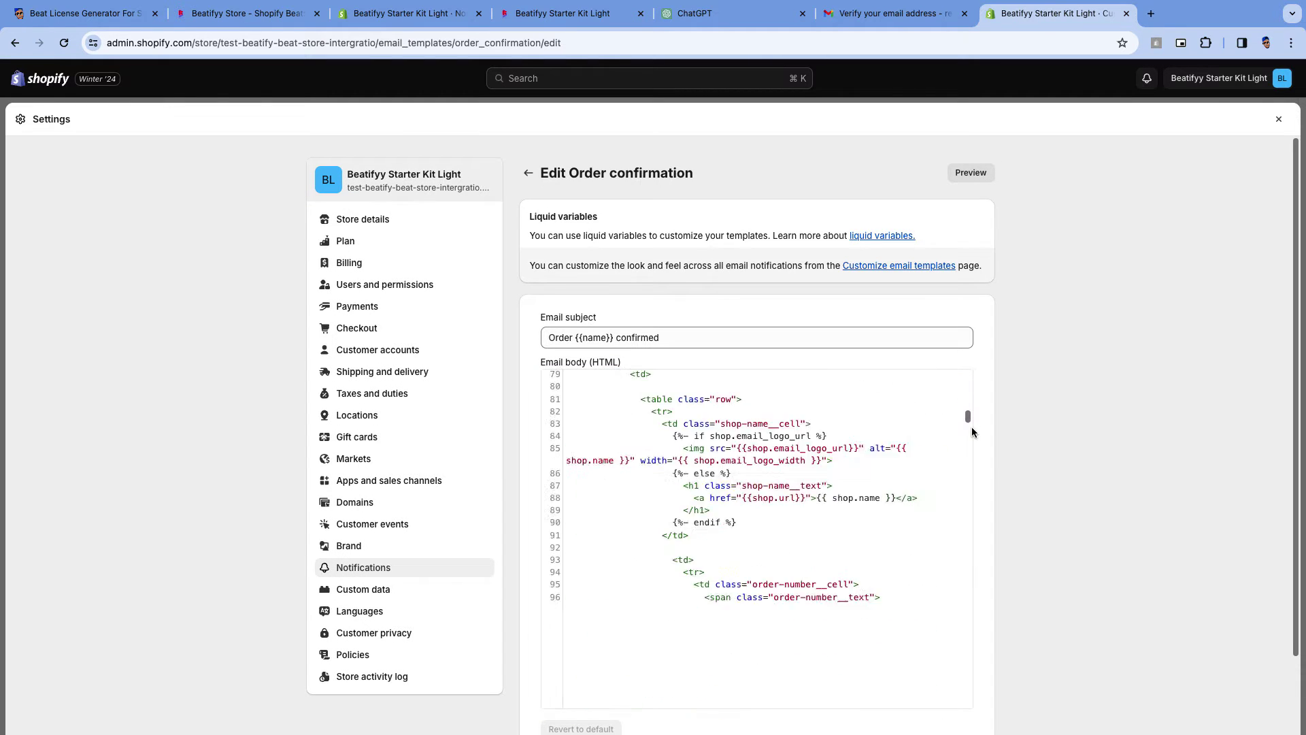
pyautogui.moveTo(970, 449); pyautogui.dragTo(988, 729)
pyautogui.click(604, 692)
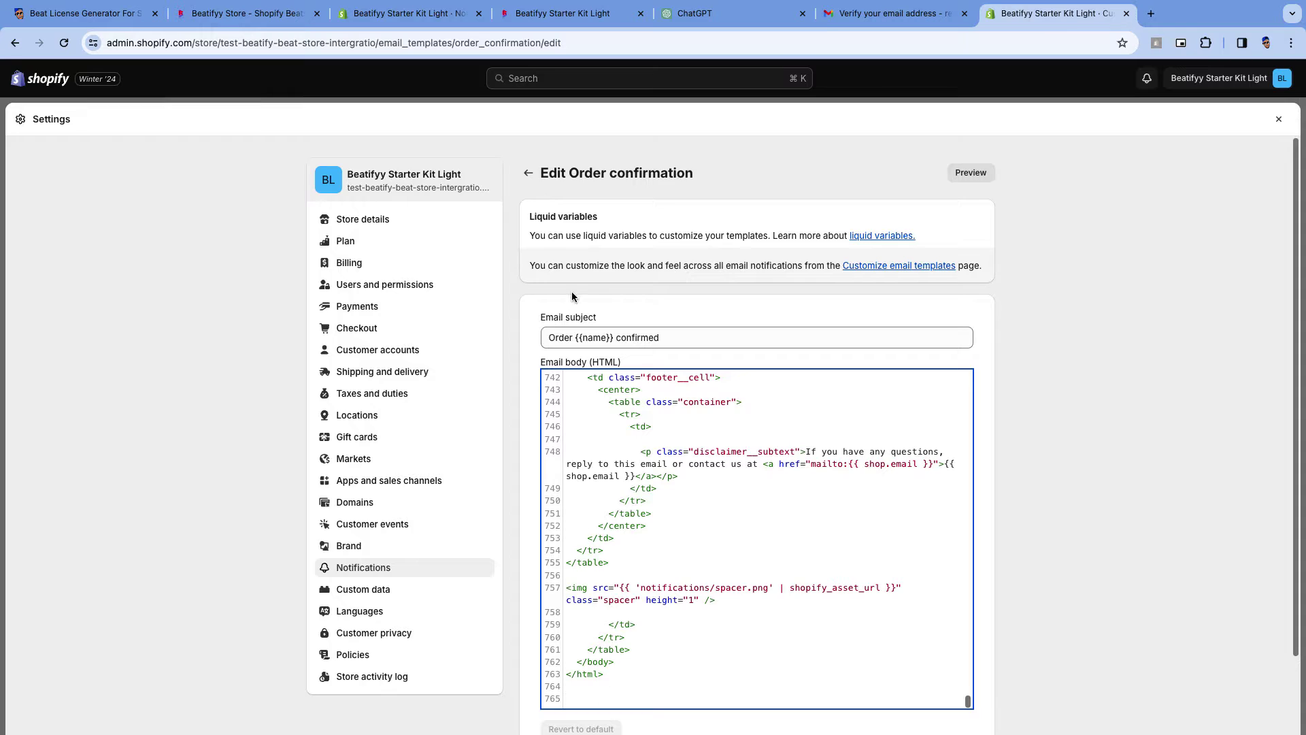
pyautogui.press('super+5')
pyautogui.scroll(-6, 711, 187)
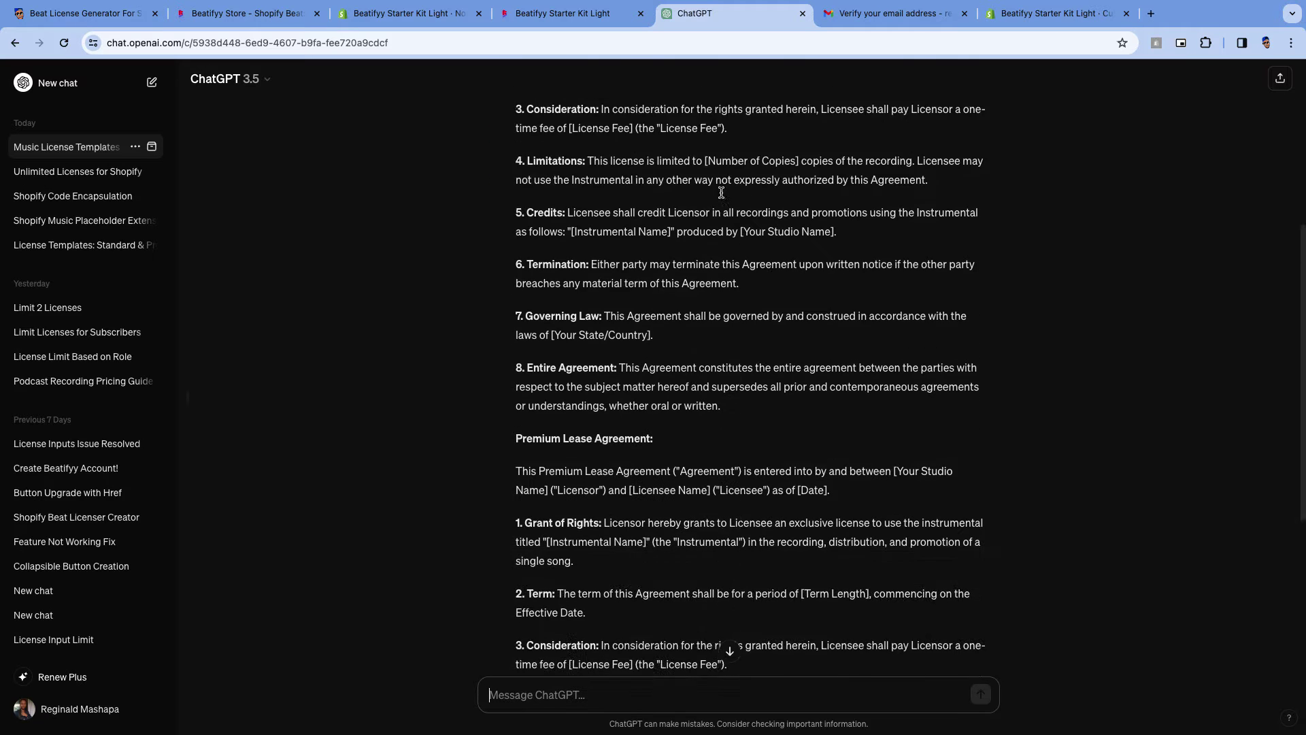
pyautogui.scroll(5, 749, 201)
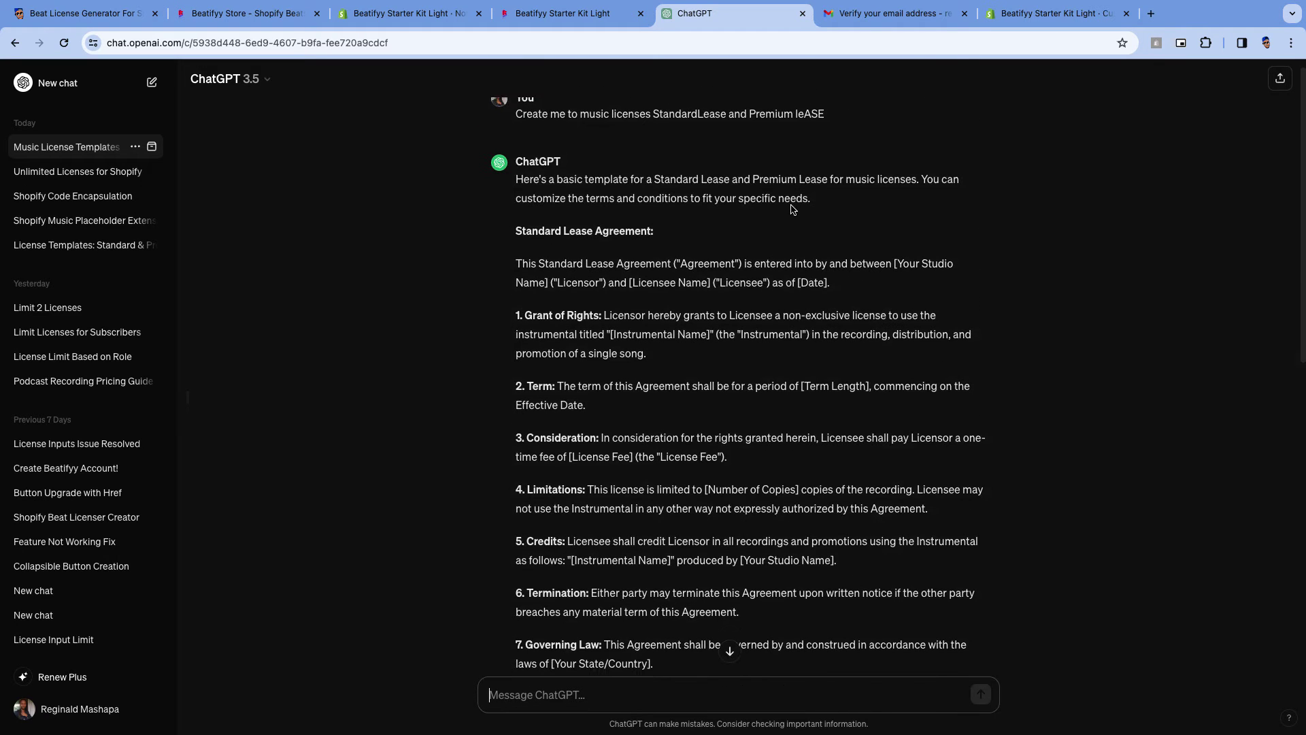
pyautogui.scroll(-1, 793, 209)
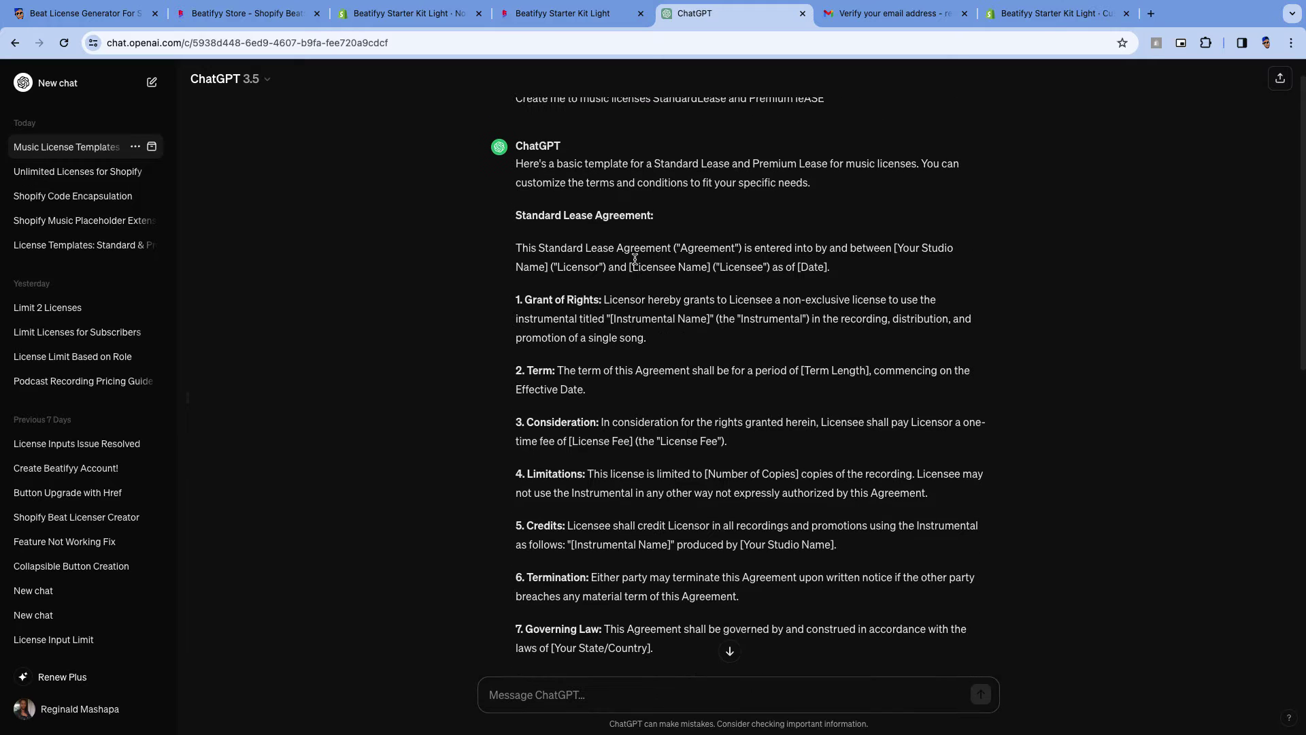
pyautogui.moveTo(509, 222); pyautogui.dragTo(658, 216)
pyautogui.scroll(-4, 673, 217)
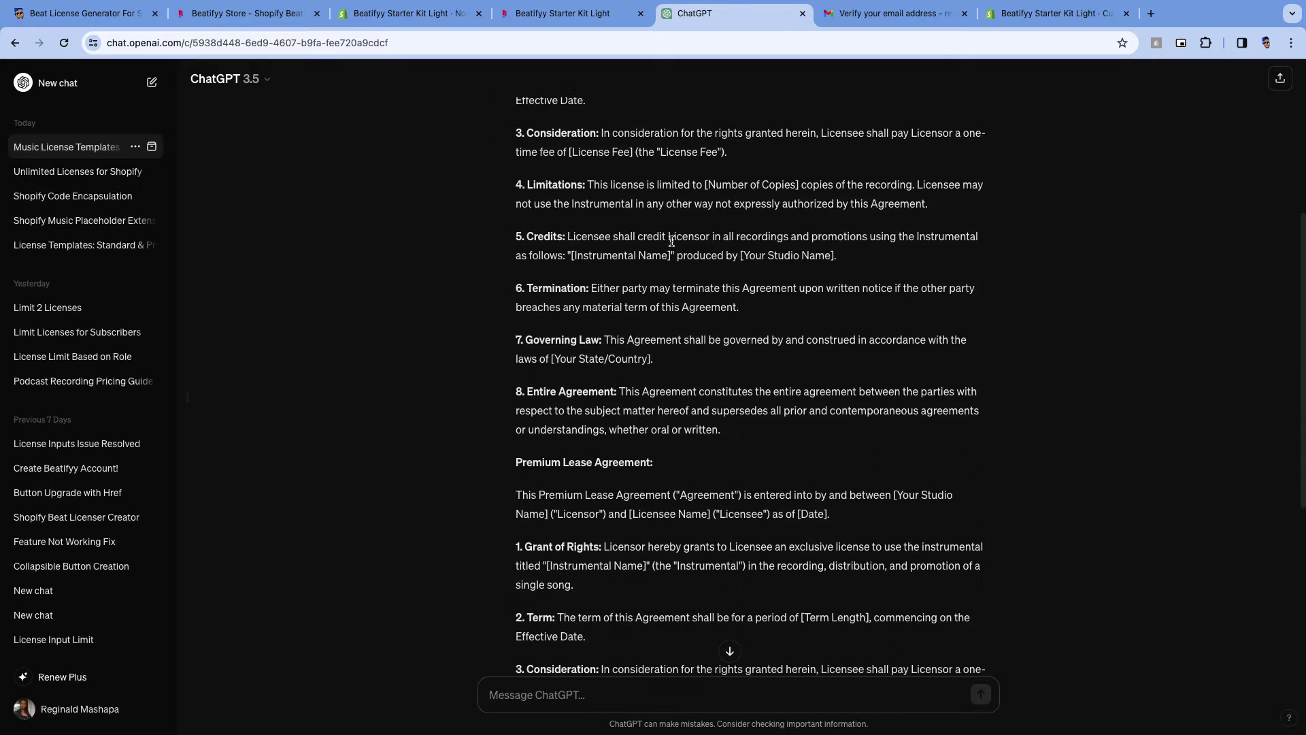
pyautogui.scroll(1, 648, 459)
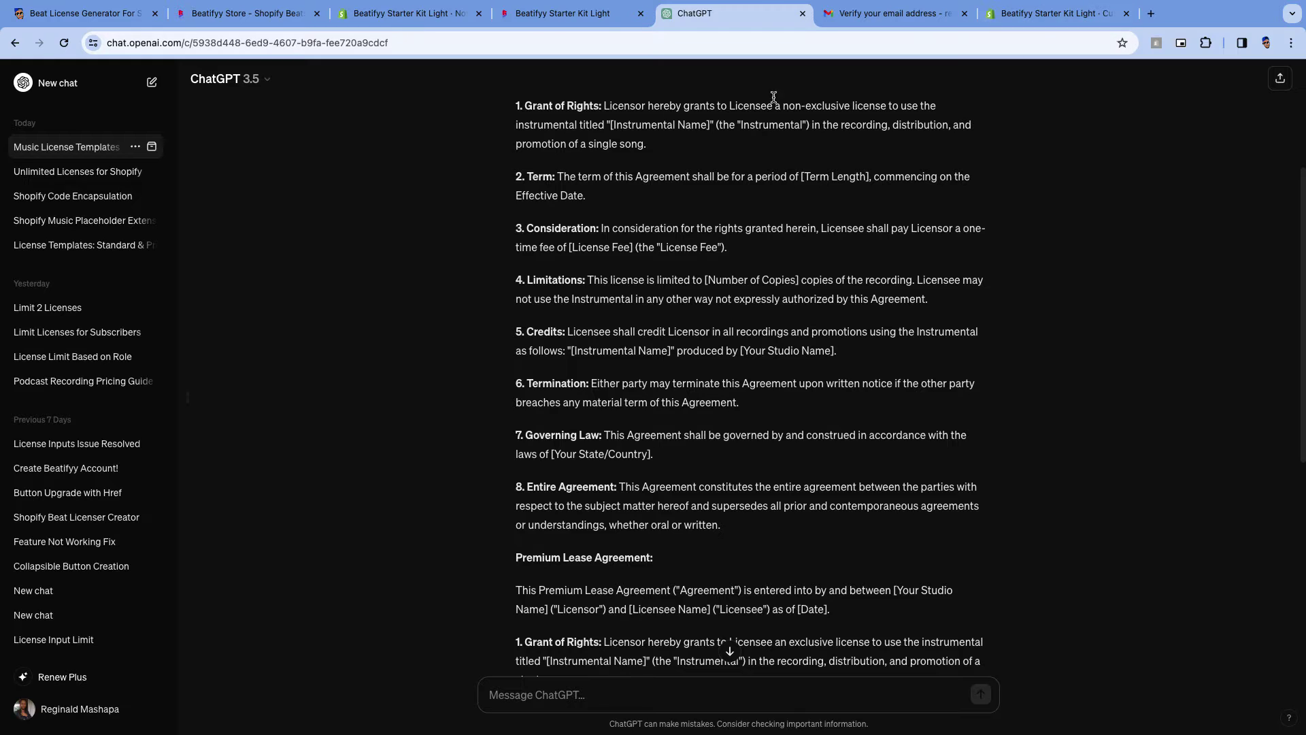
pyautogui.click(72, 22)
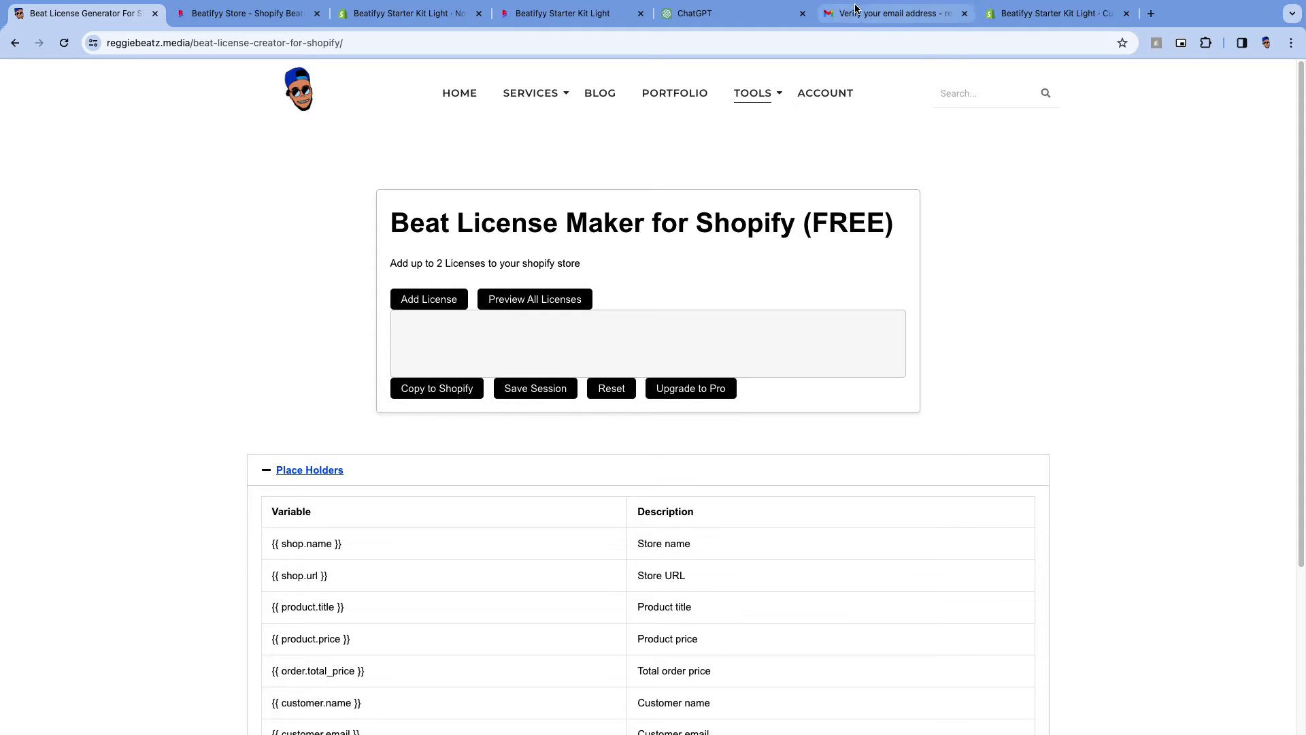
pyautogui.click(721, 21)
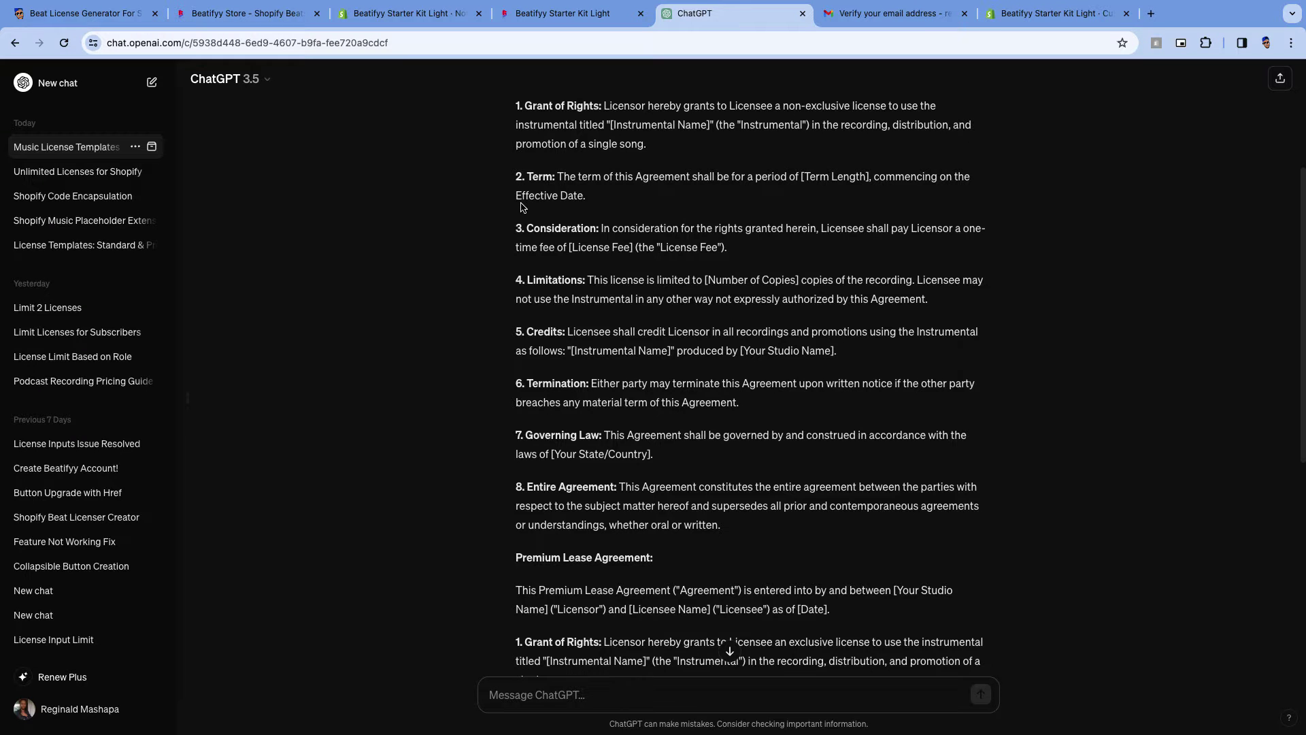
# Select the Standard Lease Agreement text from its heading through clause 8 in ChatGPT
pyautogui.scroll(5, 523, 207)
pyautogui.moveTo(654, 233); pyautogui.dragTo(515, 182)
pyautogui.moveTo(513, 250); pyautogui.dragTo(742, 397)
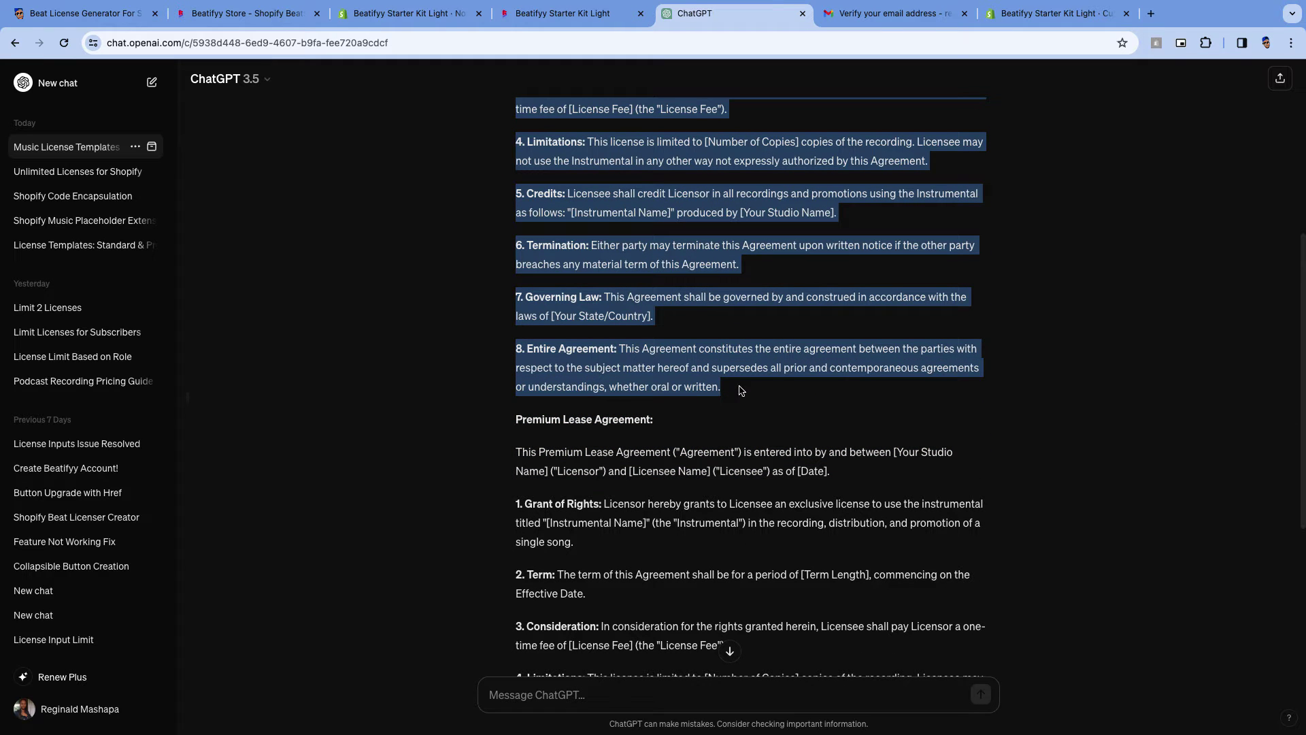
pyautogui.scroll(5, 742, 391)
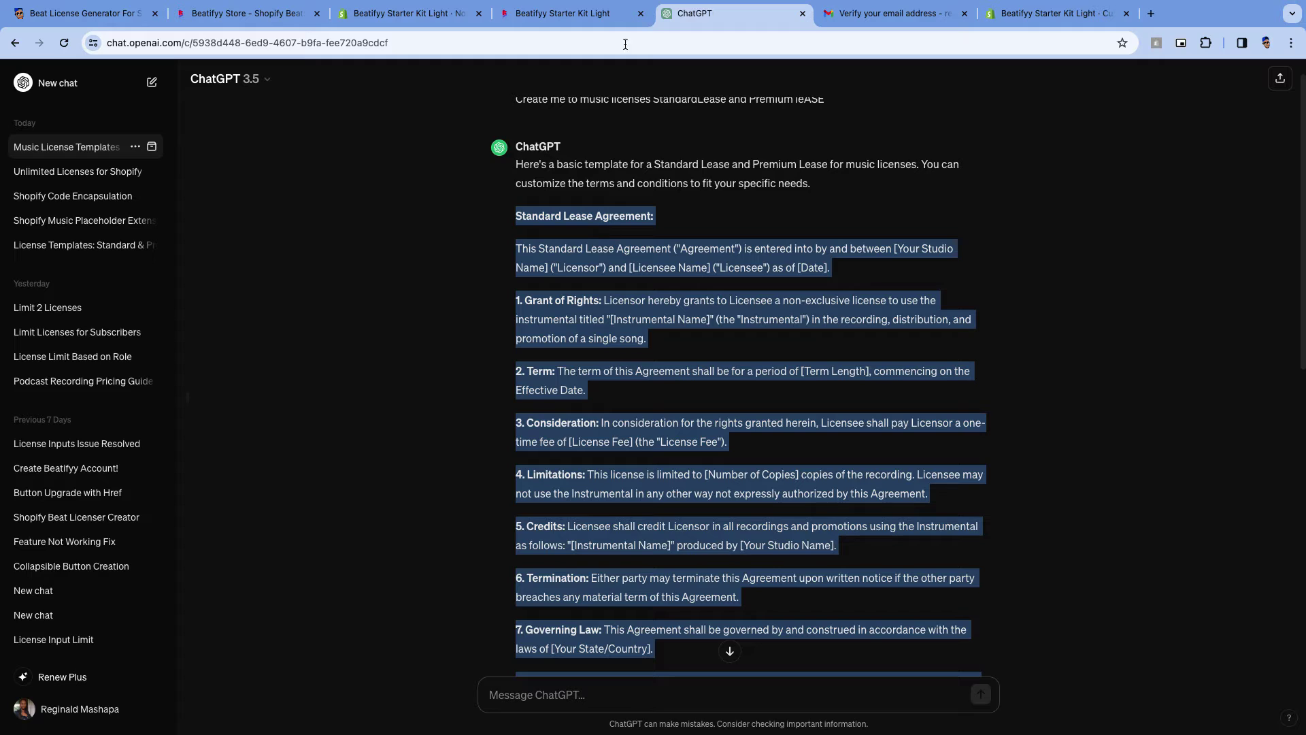
pyautogui.click(161, 8)
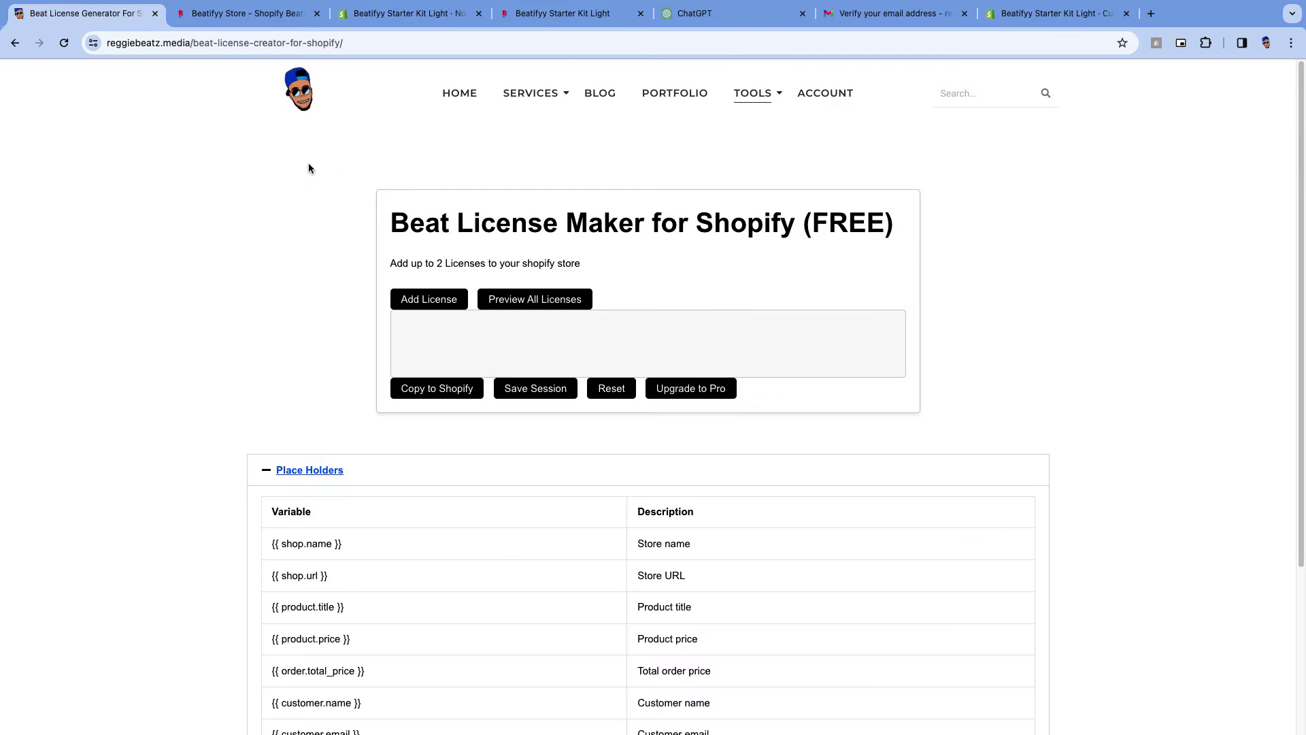
# Add a blank License Type 1 entry in Beat License Maker and click into its name field
pyautogui.click(446, 304)
pyautogui.click(459, 314)
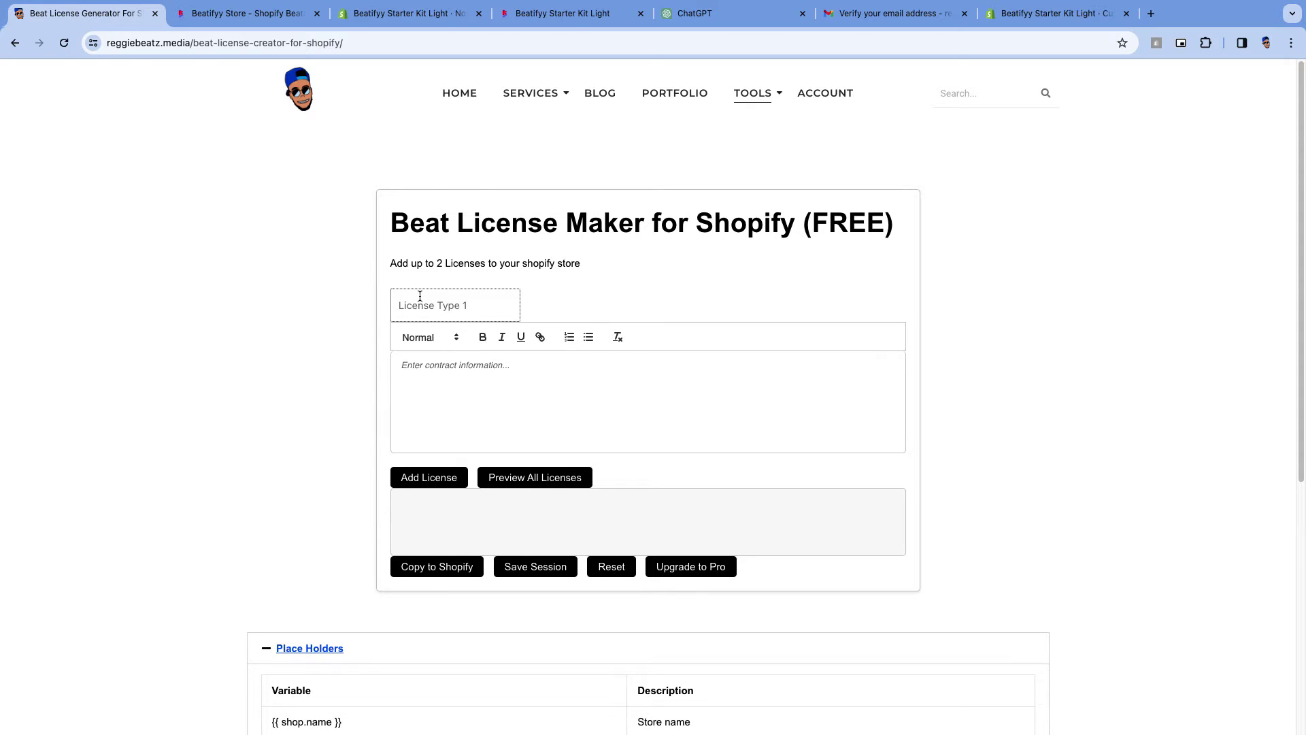
pyautogui.click(433, 15)
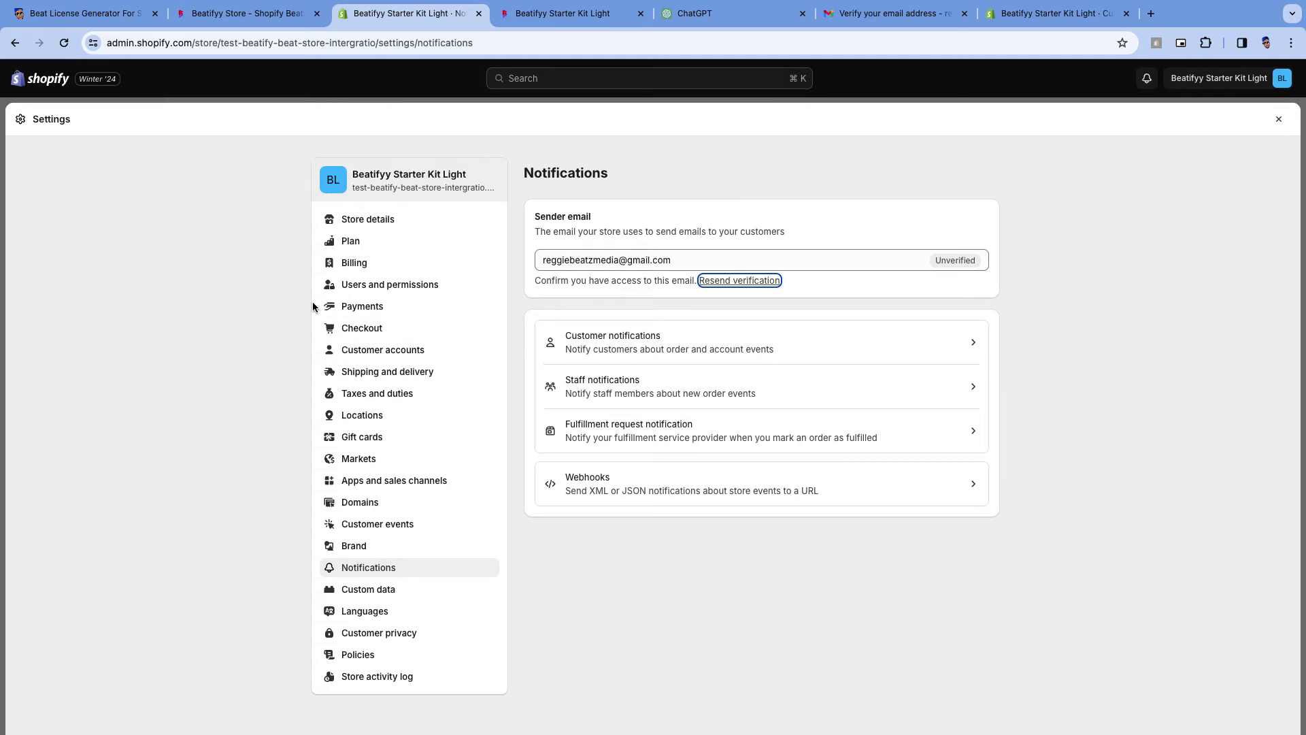
# Find a beat product with Standard Lease, Premium Lease and Exclusive variants at R 0.00
pyautogui.click(1279, 119)
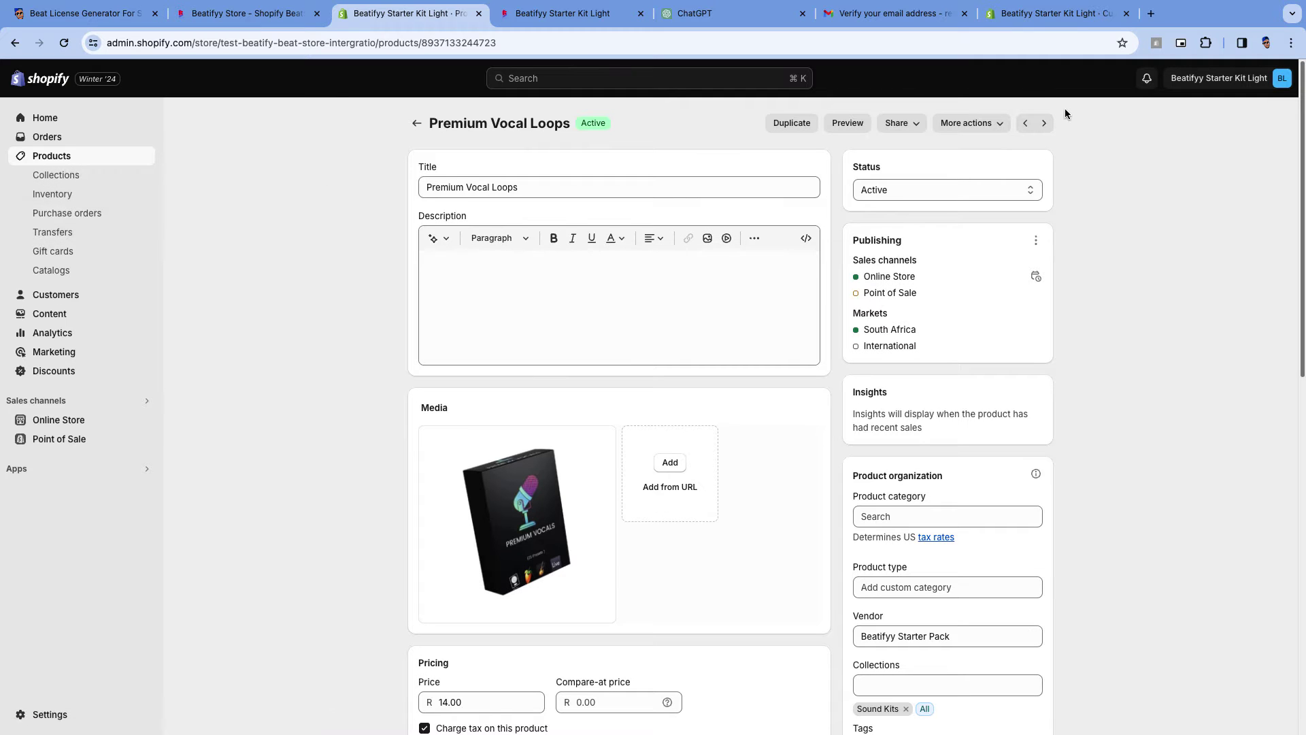
pyautogui.click(1044, 123)
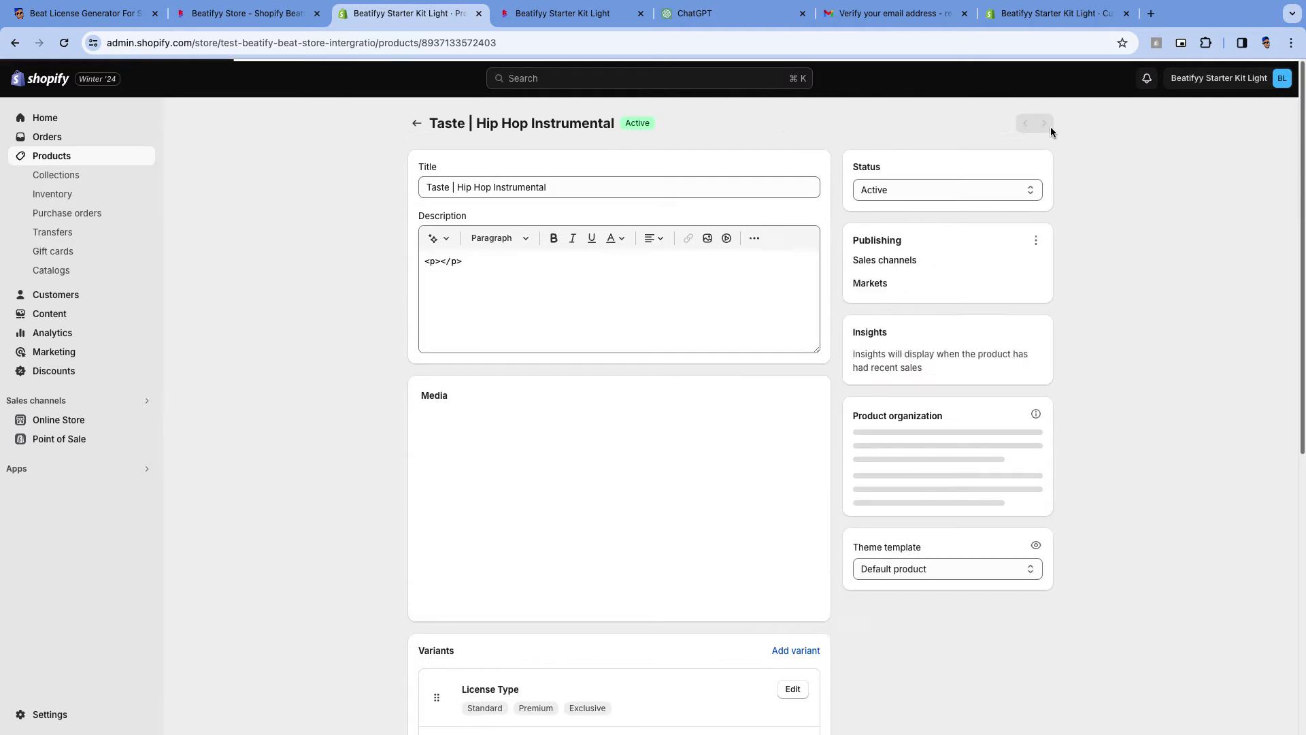
pyautogui.scroll(-4, 586, 373)
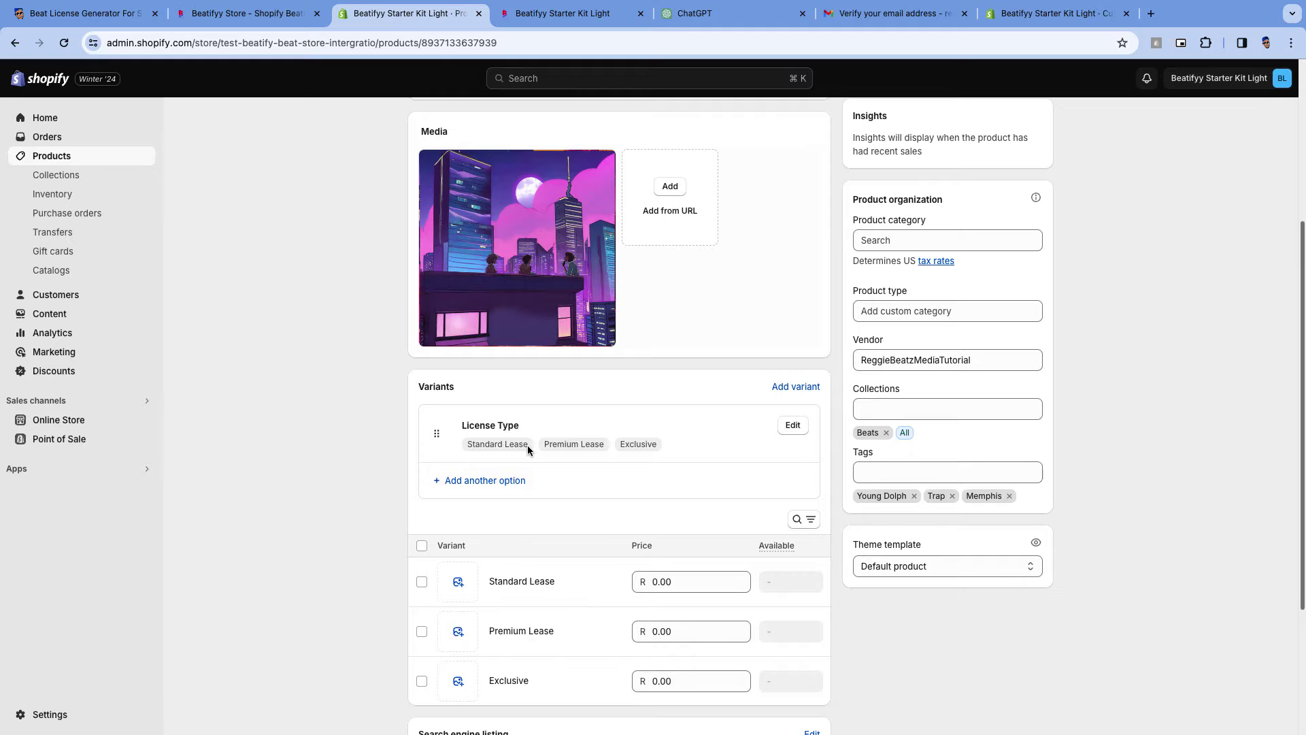
# Name License Type 1 'Standard Lease' and add License Type 2 named 'Premium Lease'
pyautogui.click(85, 14)
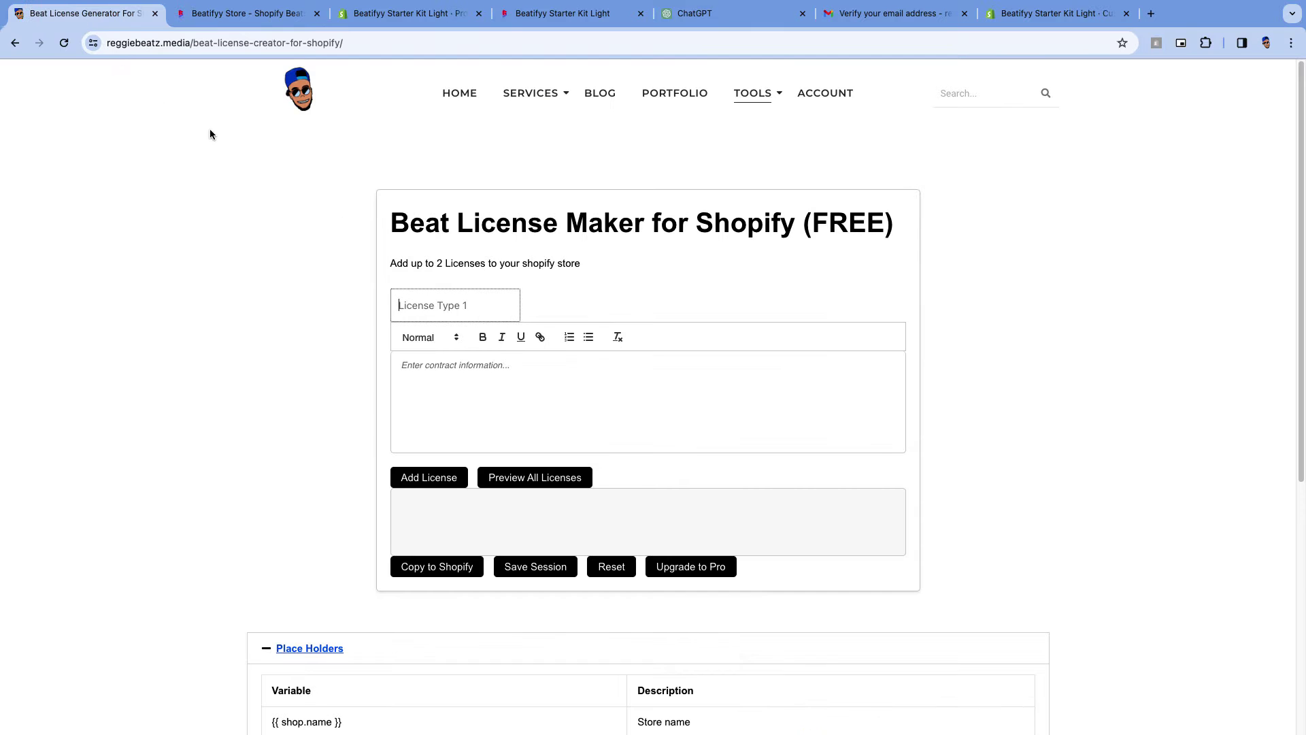
pyautogui.write('sTA')
pyautogui.click(428, 478)
pyautogui.scroll(-1, 458, 474)
pyautogui.scroll(-1, 462, 442)
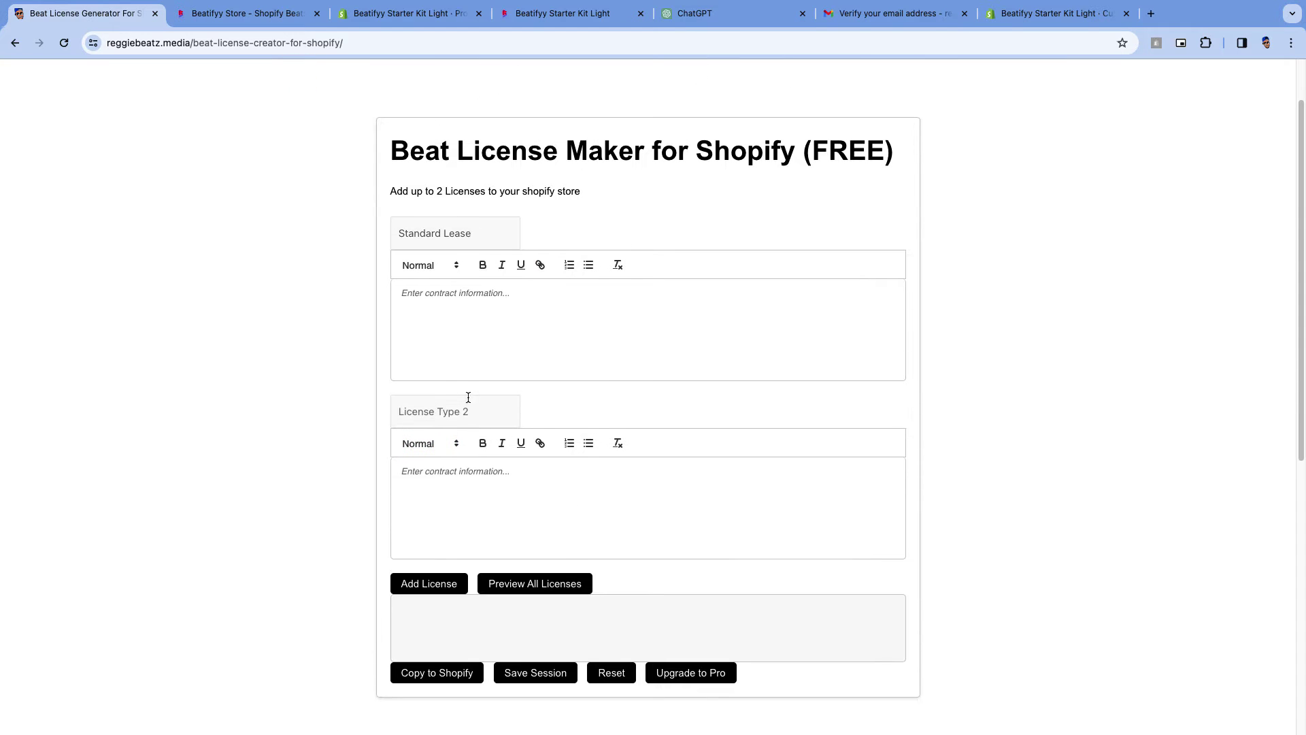
pyautogui.write('Premium Leas')
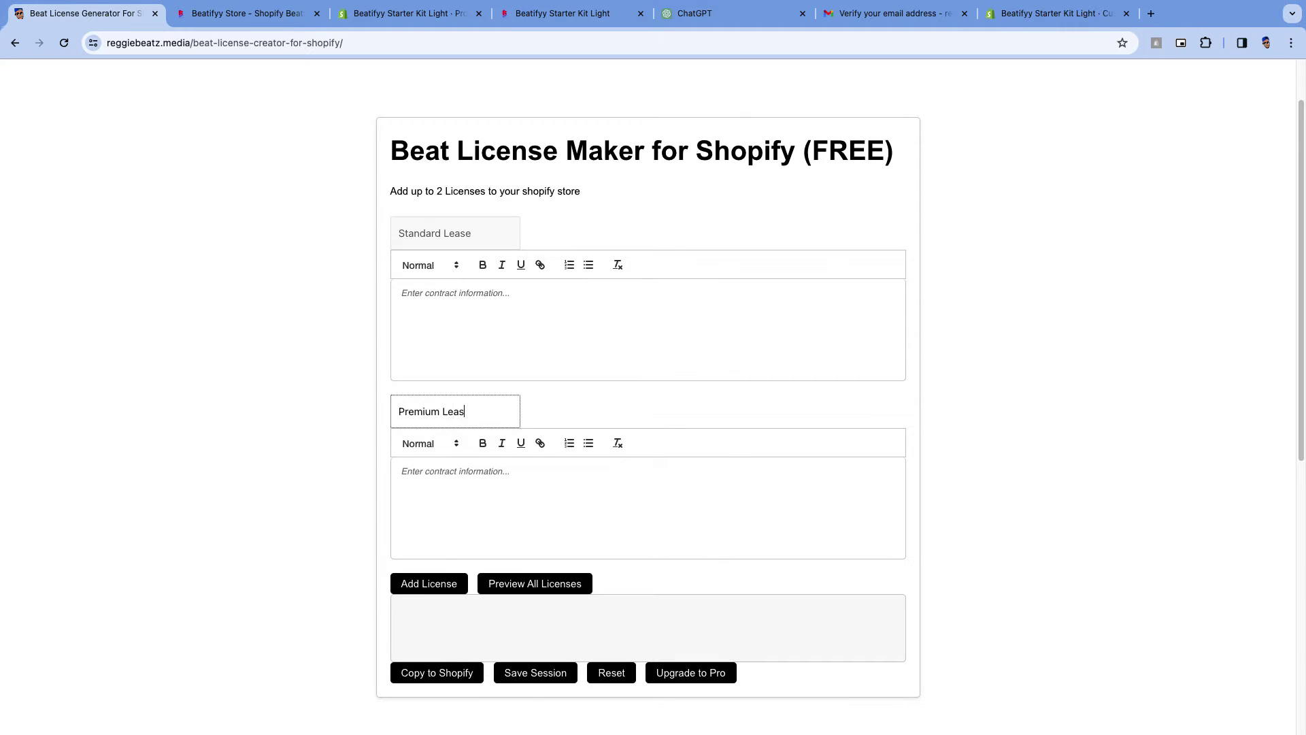
pyautogui.press('super+grave')
pyautogui.scroll(1, 808, 348)
# Copy the selected Standard Lease Agreement text in ChatGPT and return to the Beat License Maker tab
pyautogui.scroll(-2, 595, 234)
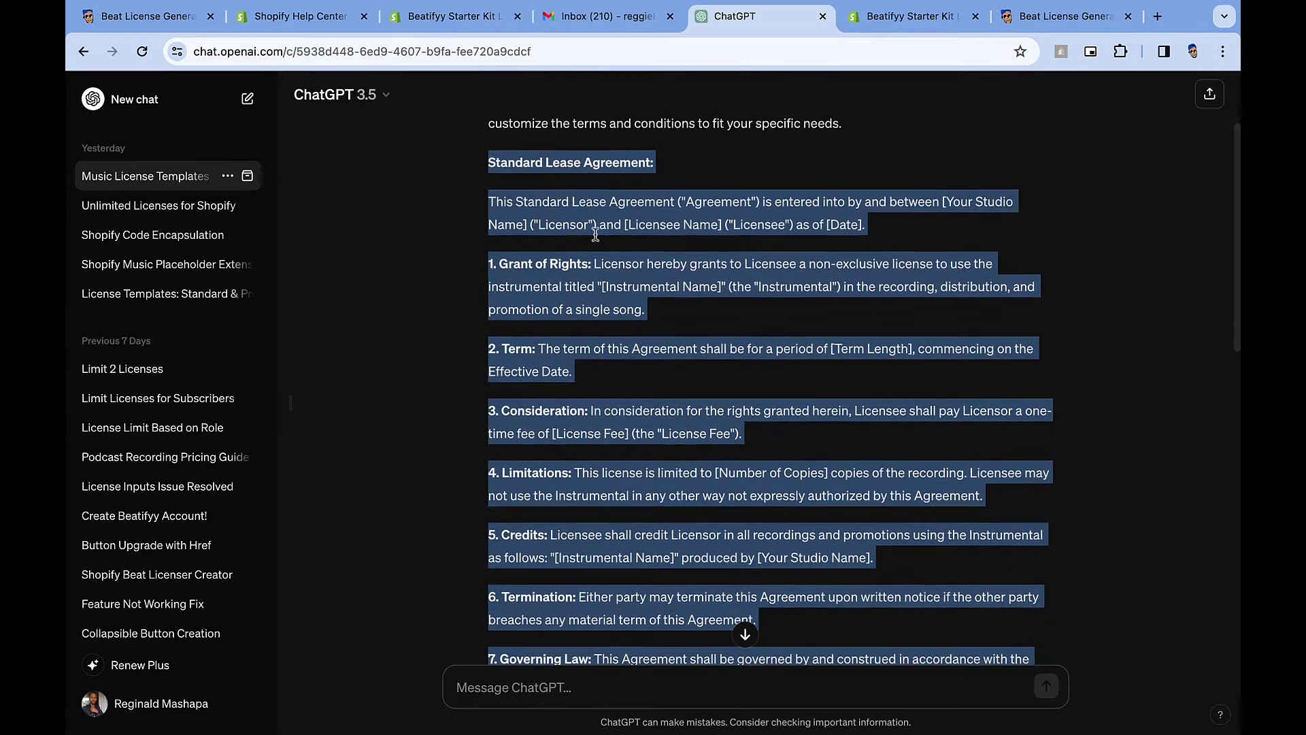
pyautogui.scroll(-6, 585, 217)
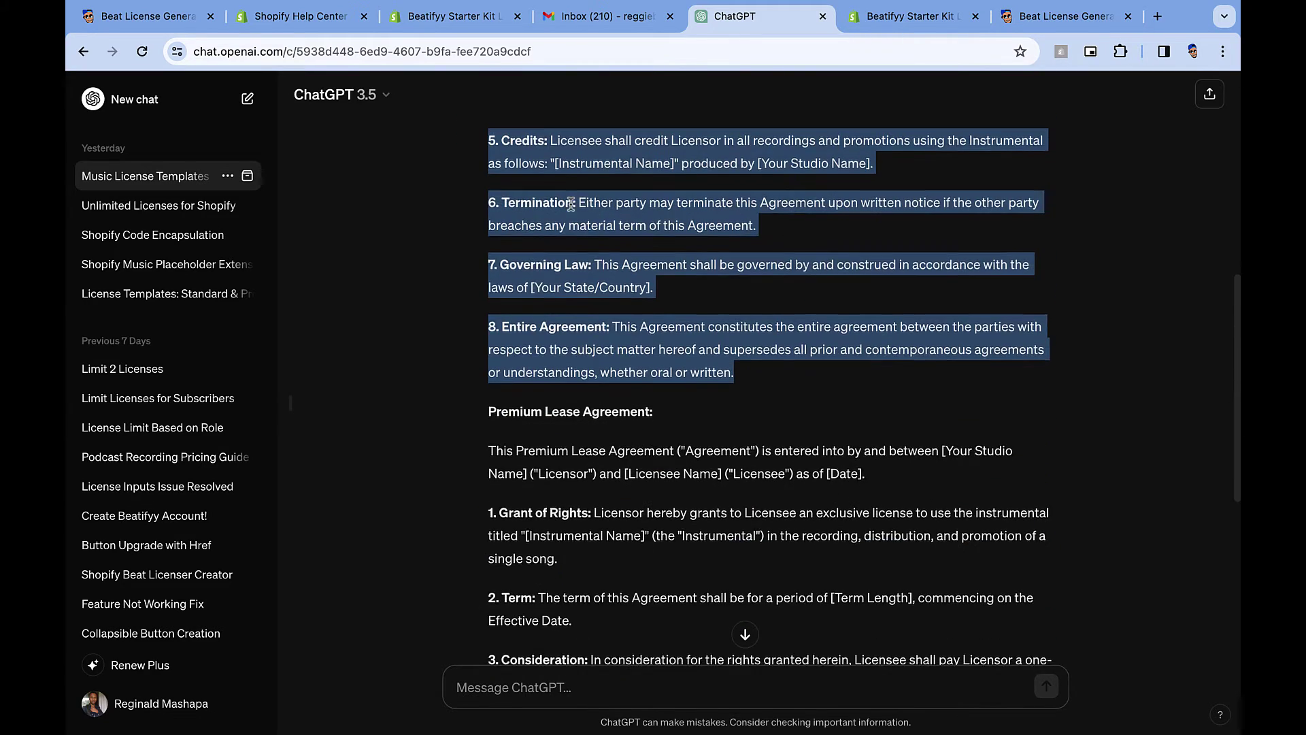
pyautogui.scroll(6, 570, 205)
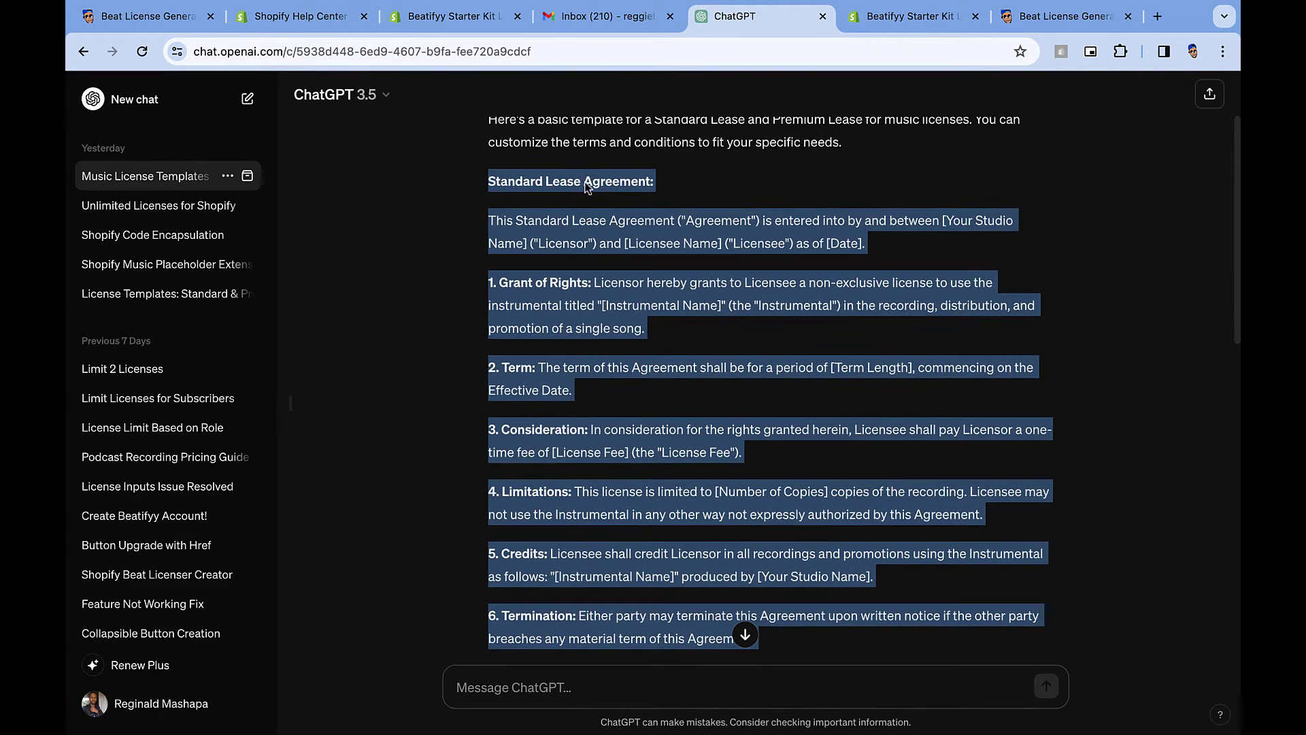
pyautogui.rightClick(588, 187)
pyautogui.click(647, 215)
pyautogui.click(1064, 16)
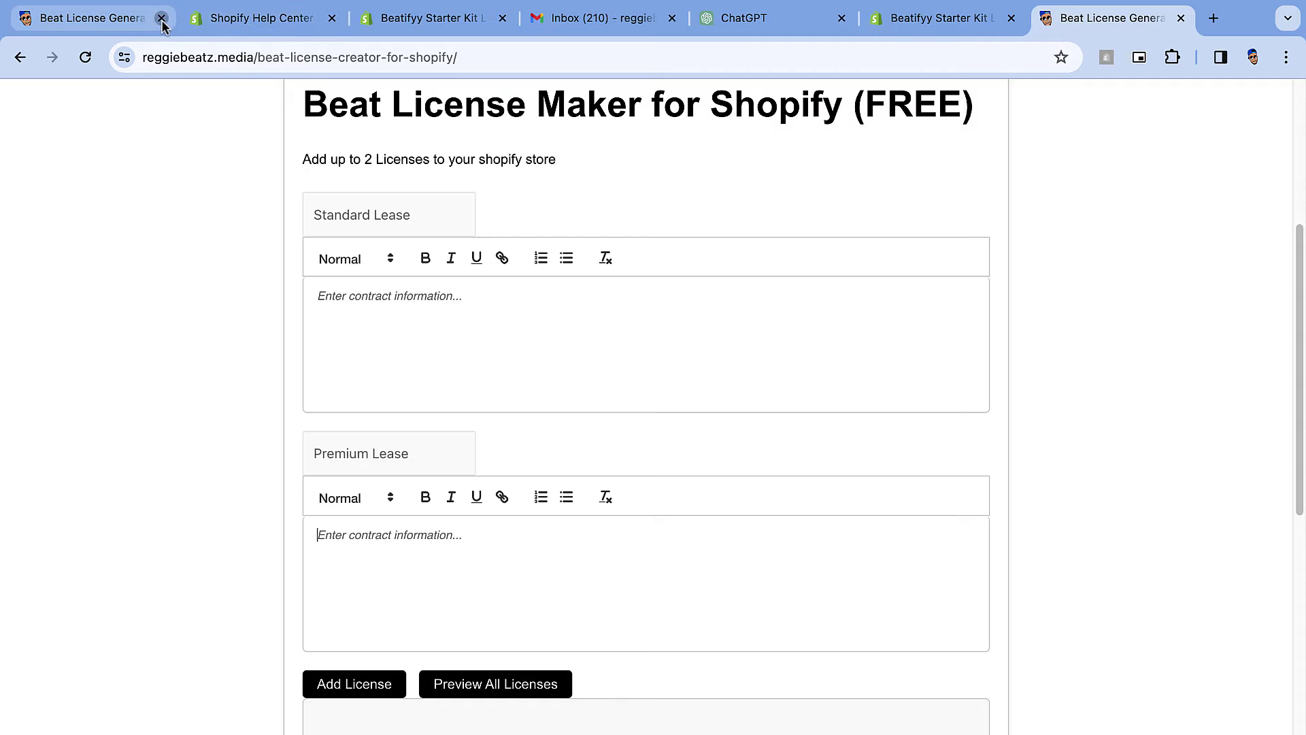
# Close the duplicate tab and paste the Standard Lease Agreement into the Standard Lease contract editor
pyautogui.click(211, 17)
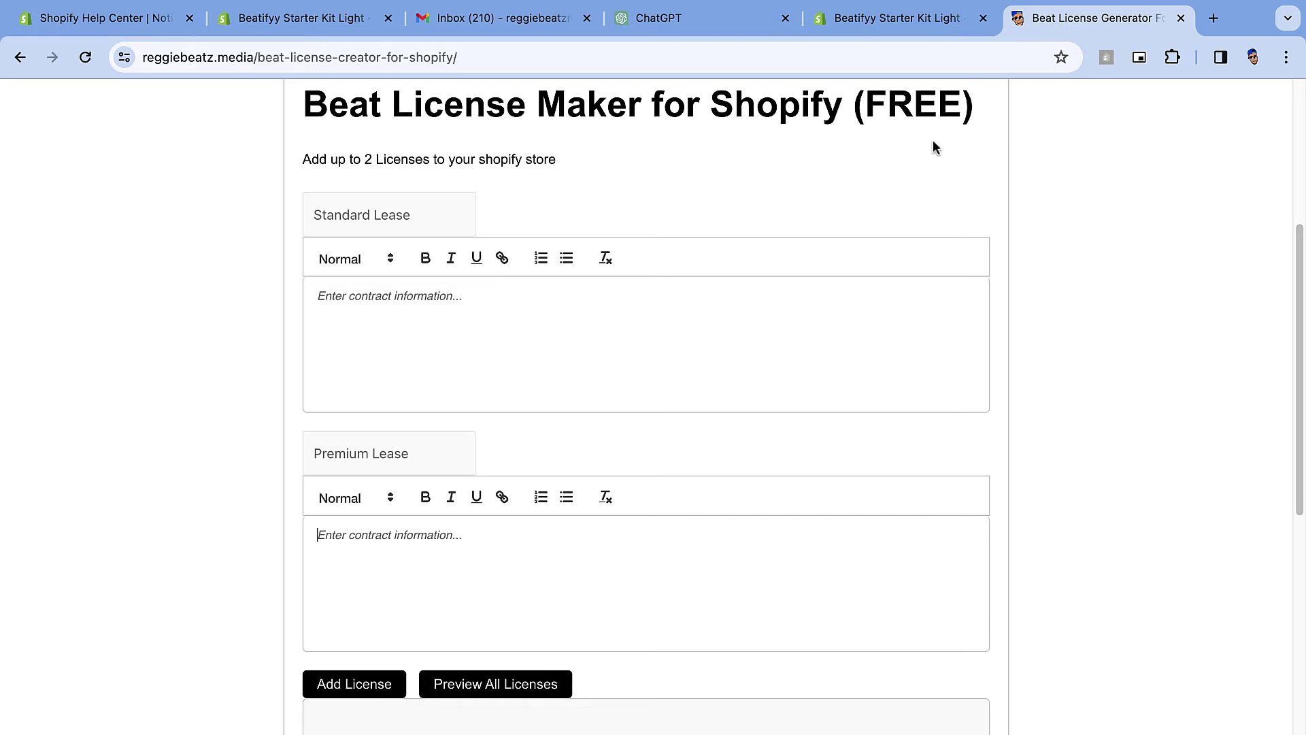
pyautogui.scroll(2, 834, 486)
pyautogui.scroll(-3, 819, 434)
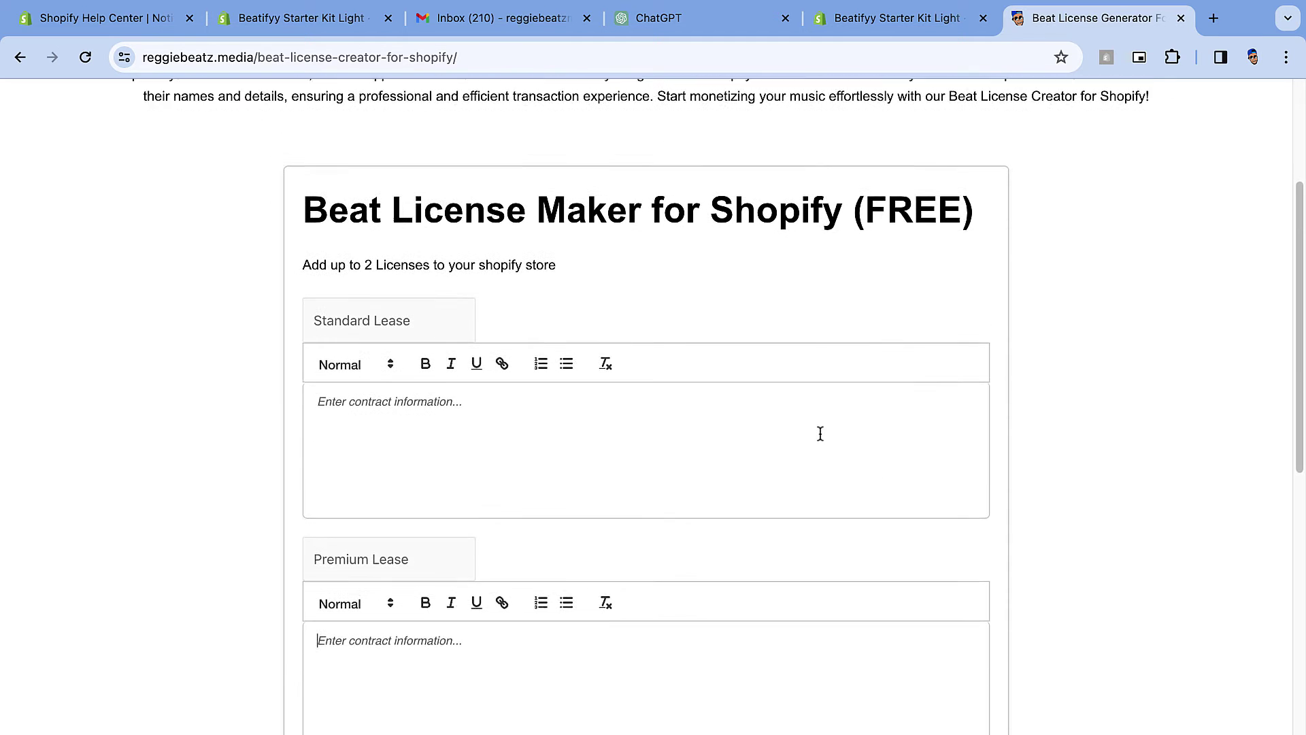
pyautogui.click(462, 305)
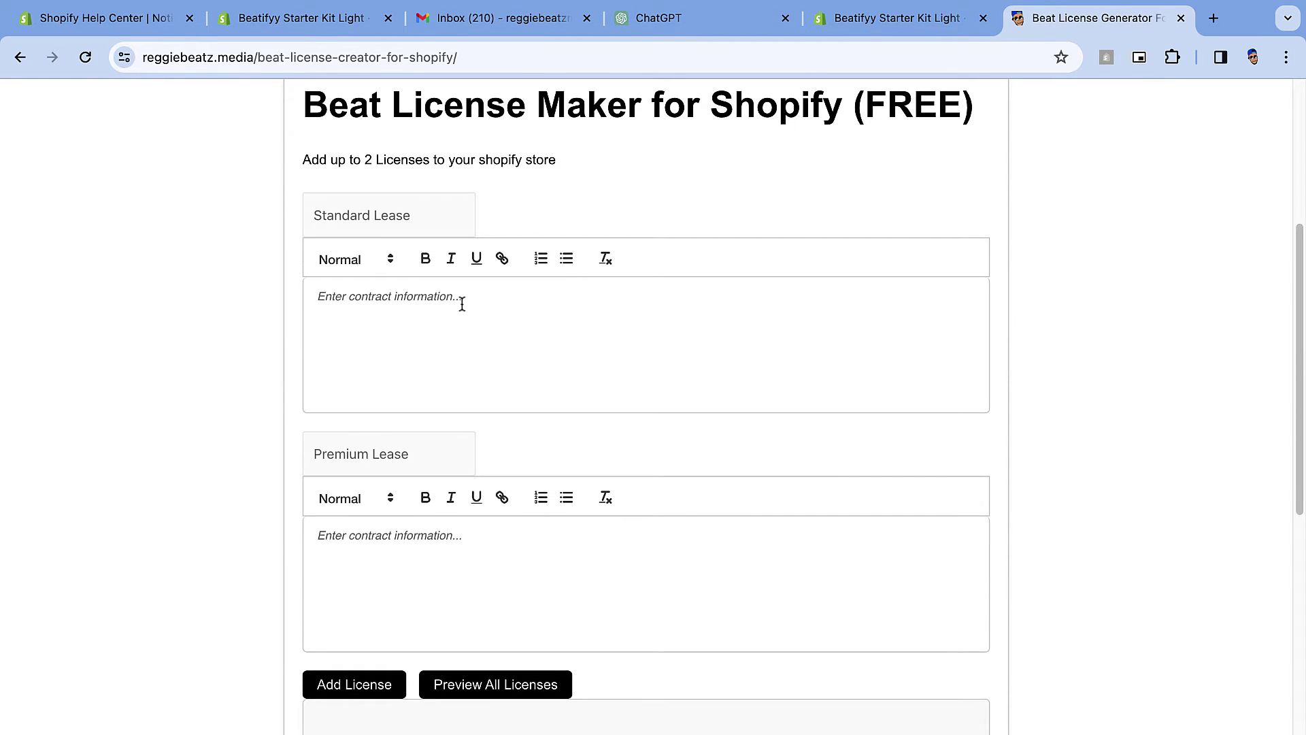
pyautogui.press('super+v')
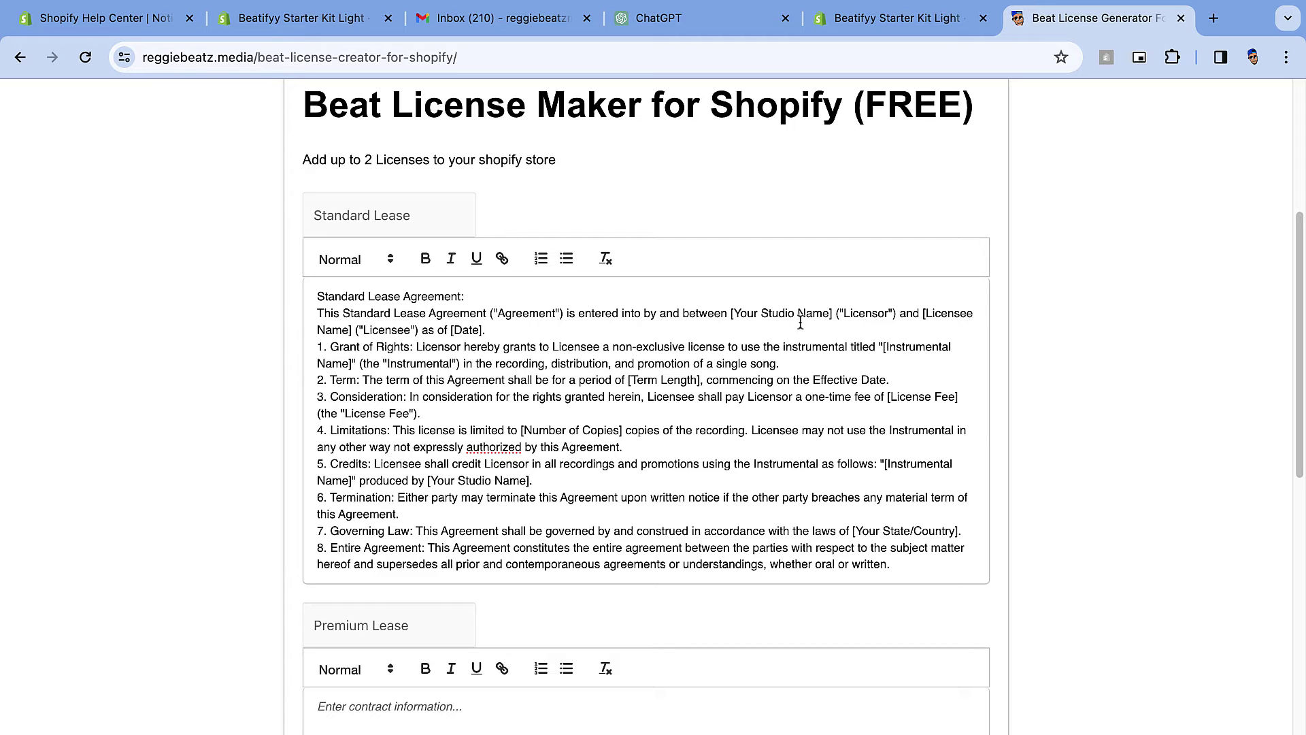
pyautogui.moveTo(832, 315); pyautogui.dragTo(730, 317)
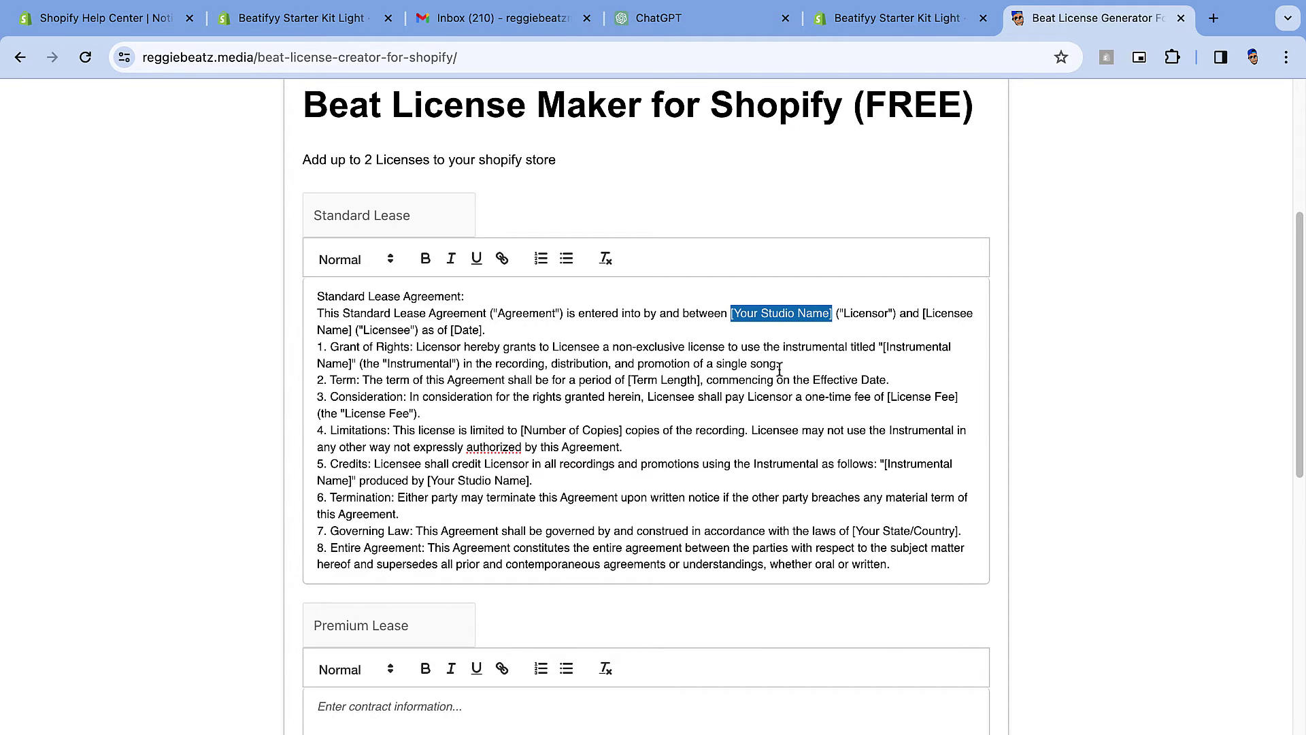
# Paste the studio name over [Your Studio Name], then scroll down to the Place Holders table
pyautogui.press('super+v')
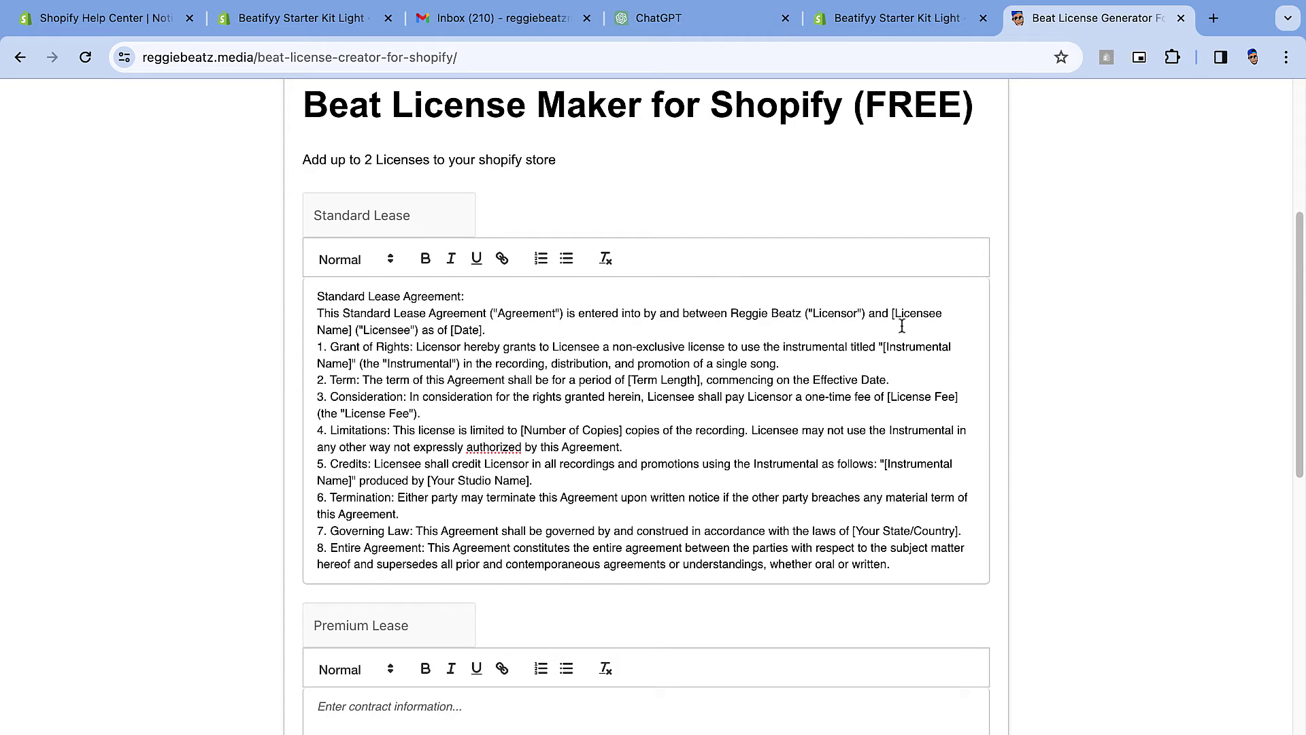
pyautogui.moveTo(897, 318); pyautogui.dragTo(351, 335)
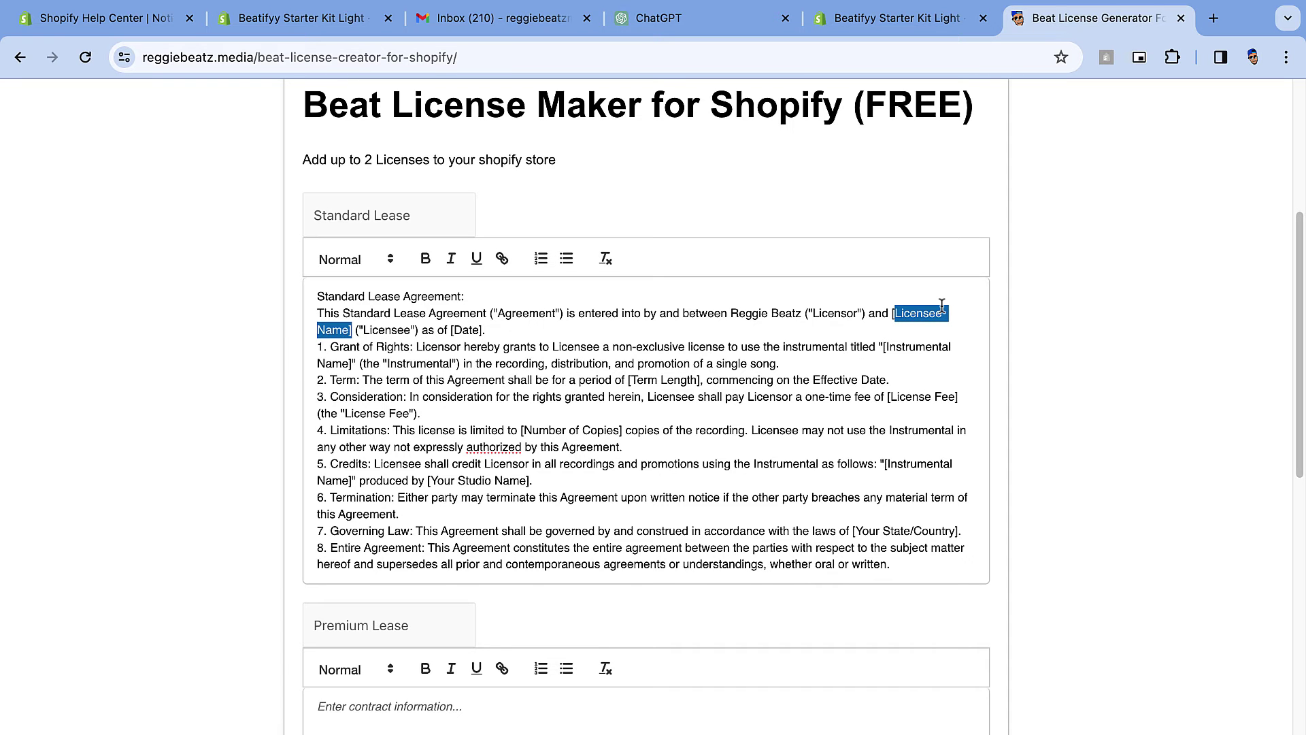
pyautogui.scroll(-1, 941, 307)
pyautogui.scroll(-10, 940, 307)
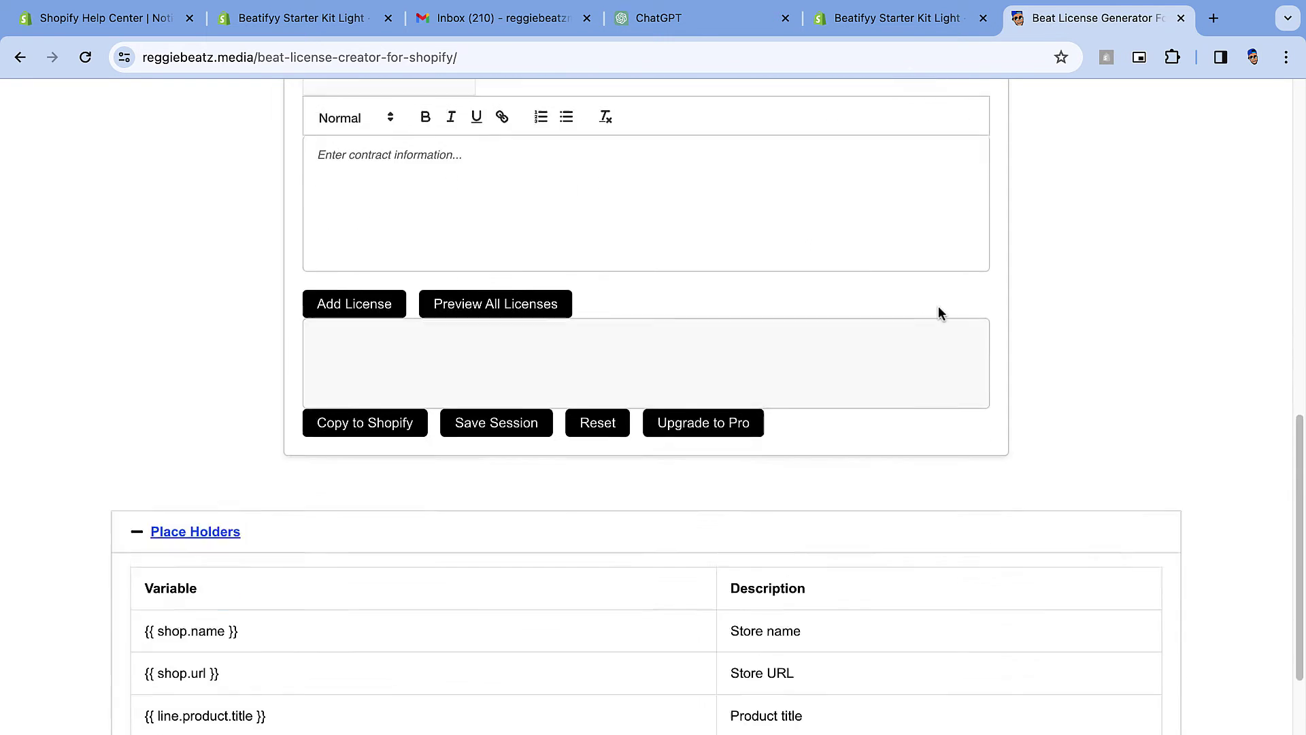
pyautogui.scroll(-3, 967, 314)
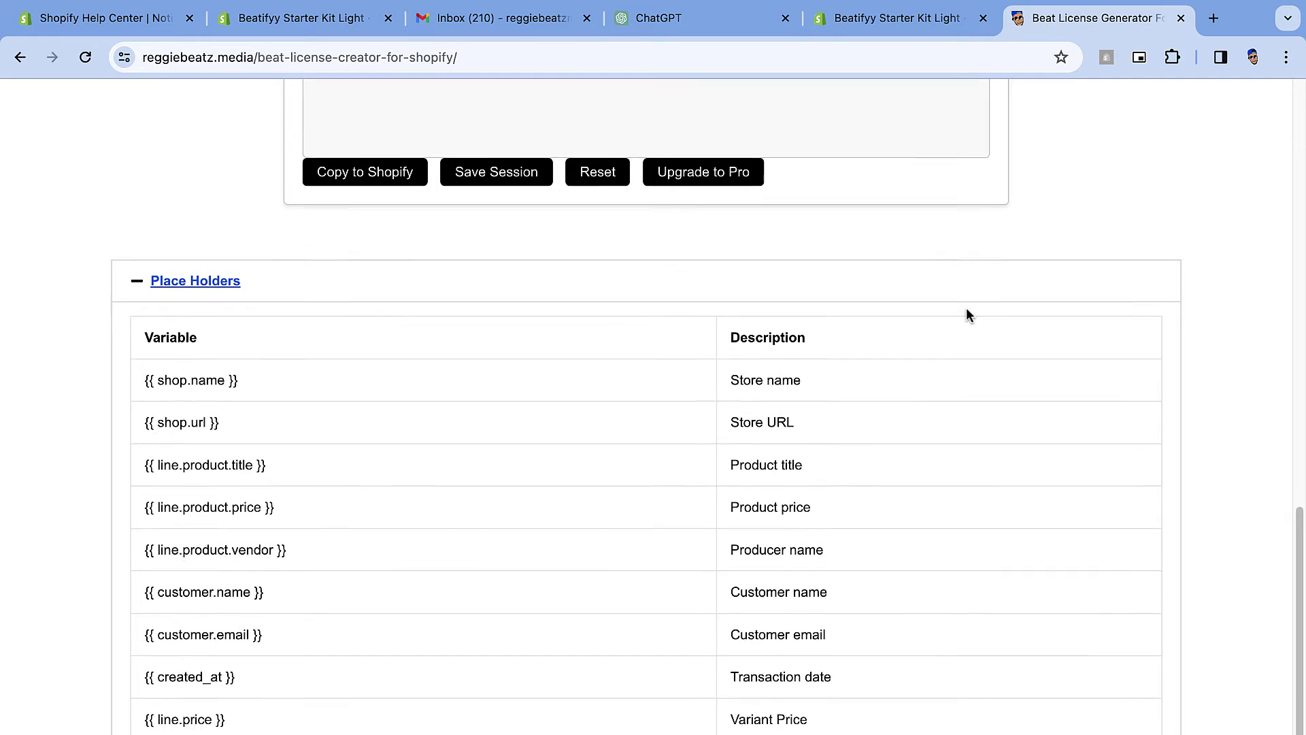
pyautogui.scroll(-1, 482, 315)
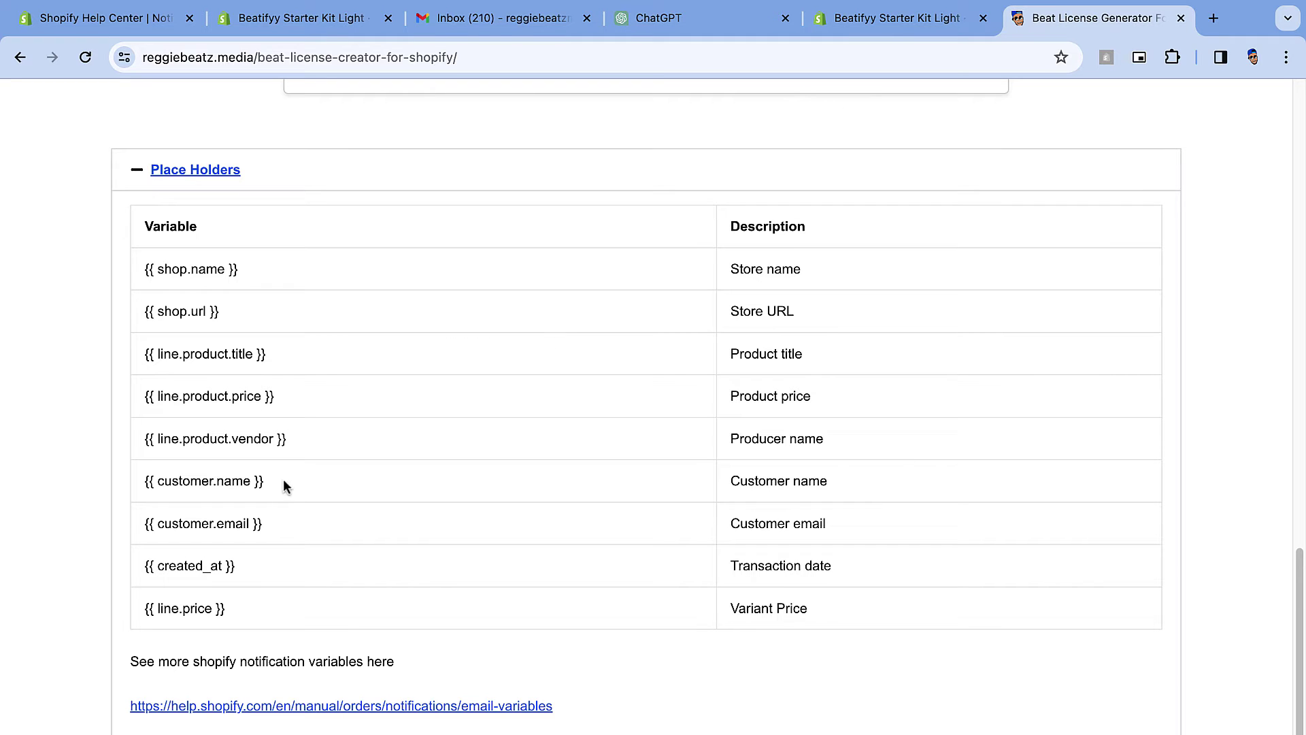
# Copy {{ customer.name }} from the Place Holders table and paste it over [Licensee Name]
pyautogui.moveTo(265, 481); pyautogui.dragTo(144, 483)
pyautogui.press('super+c')
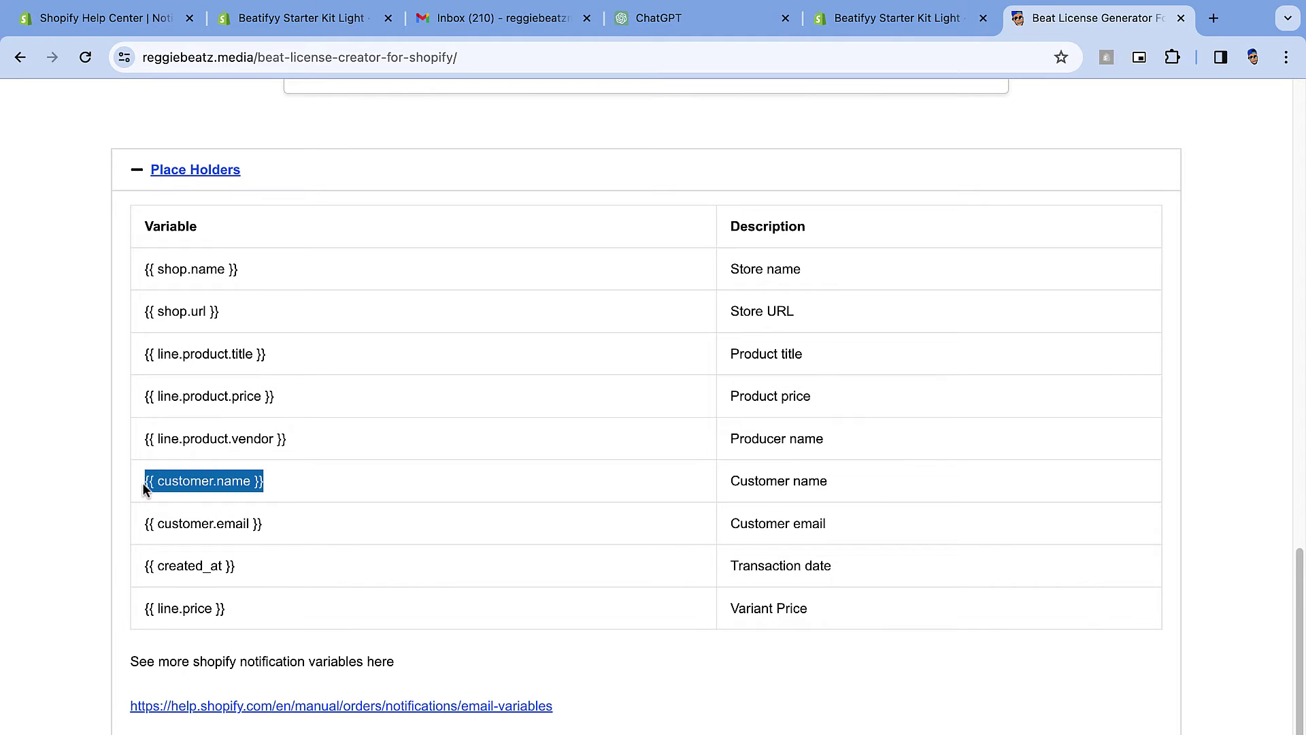
pyautogui.scroll(10, 460, 430)
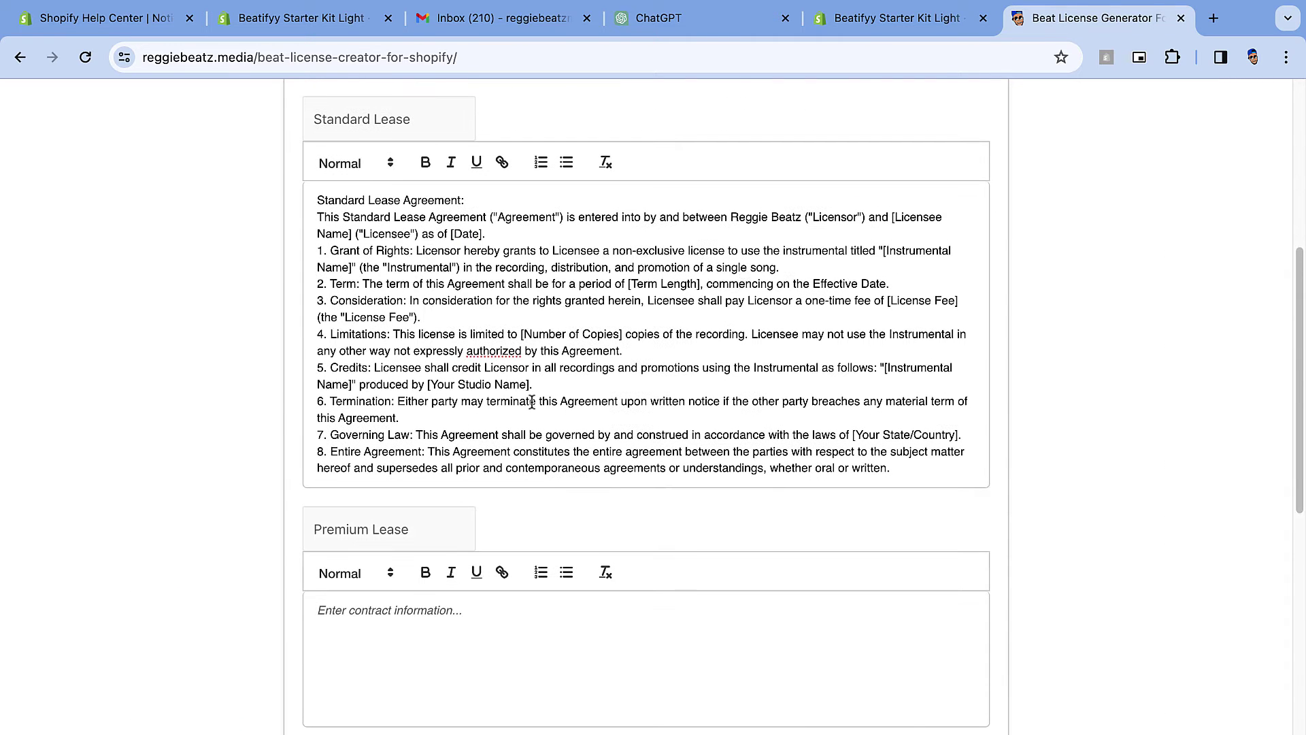
pyautogui.moveTo(892, 217); pyautogui.dragTo(563, 241)
pyautogui.moveTo(345, 242); pyautogui.dragTo(352, 235)
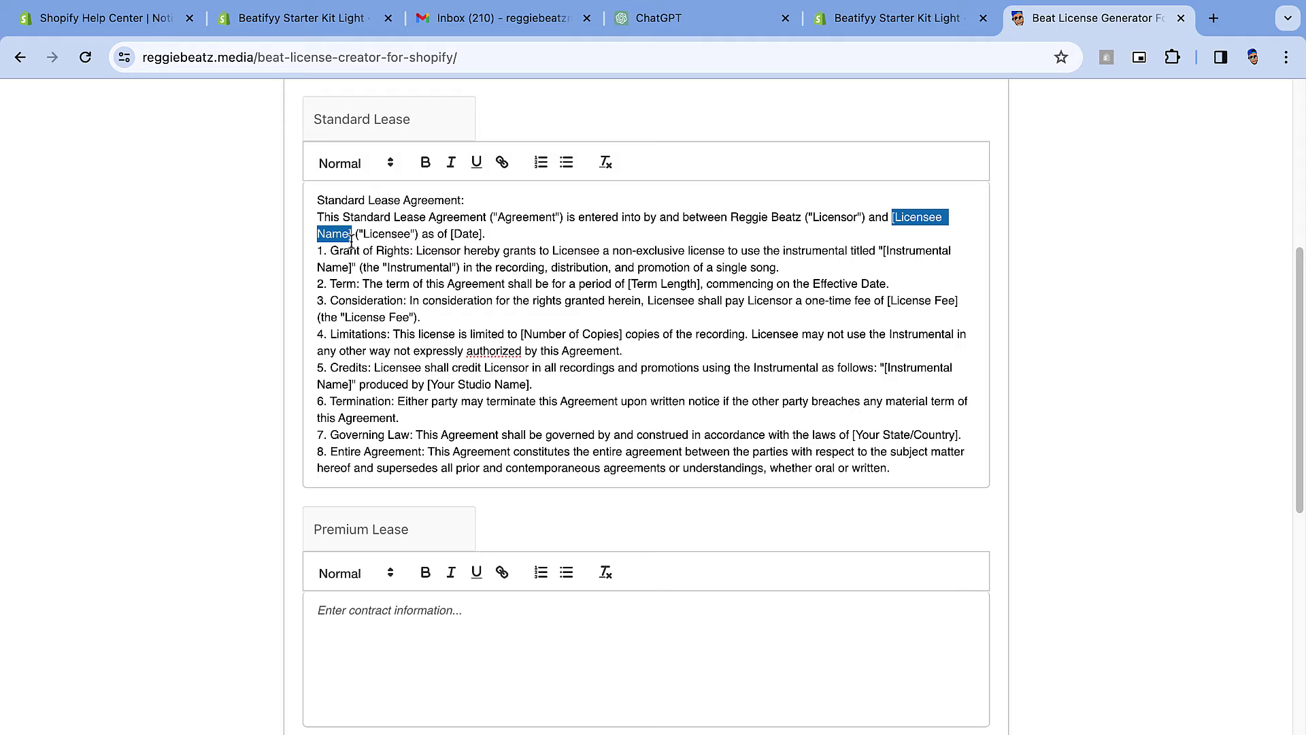
pyautogui.press('super+v')
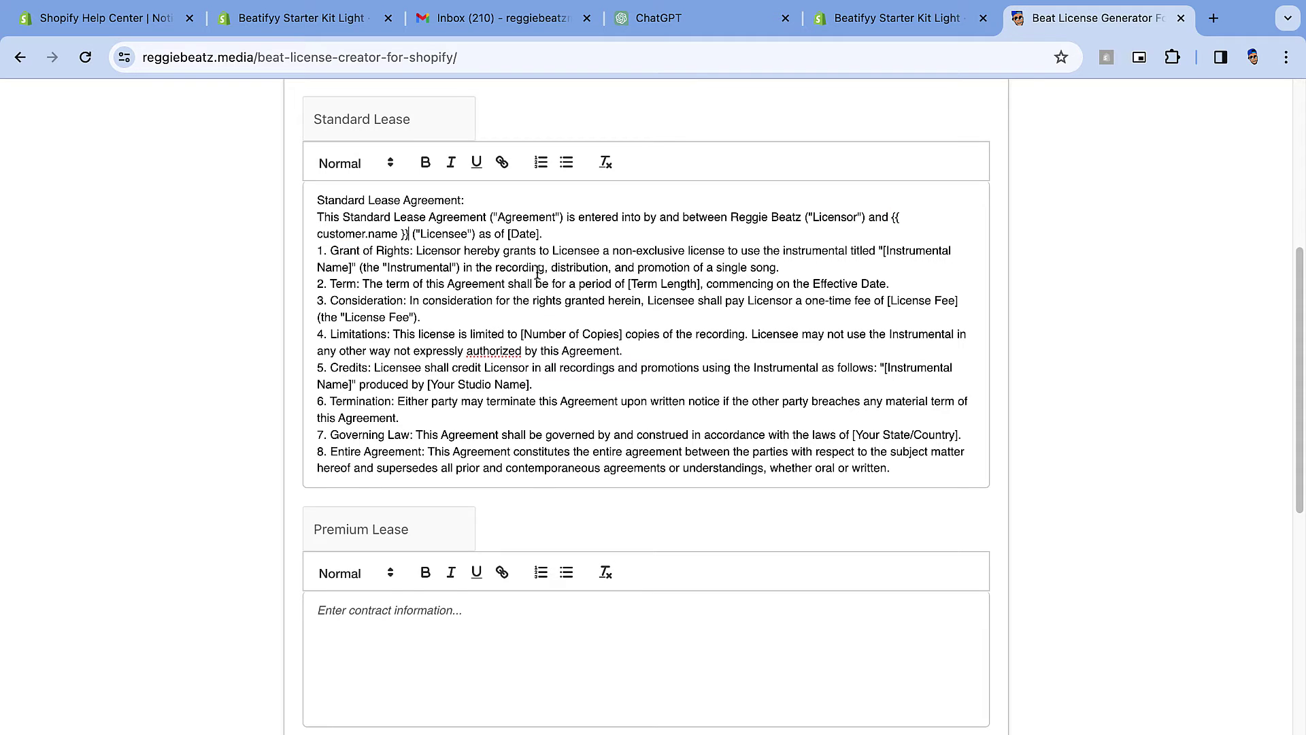
pyautogui.moveTo(539, 234); pyautogui.dragTo(511, 236)
pyautogui.scroll(-12, 708, 358)
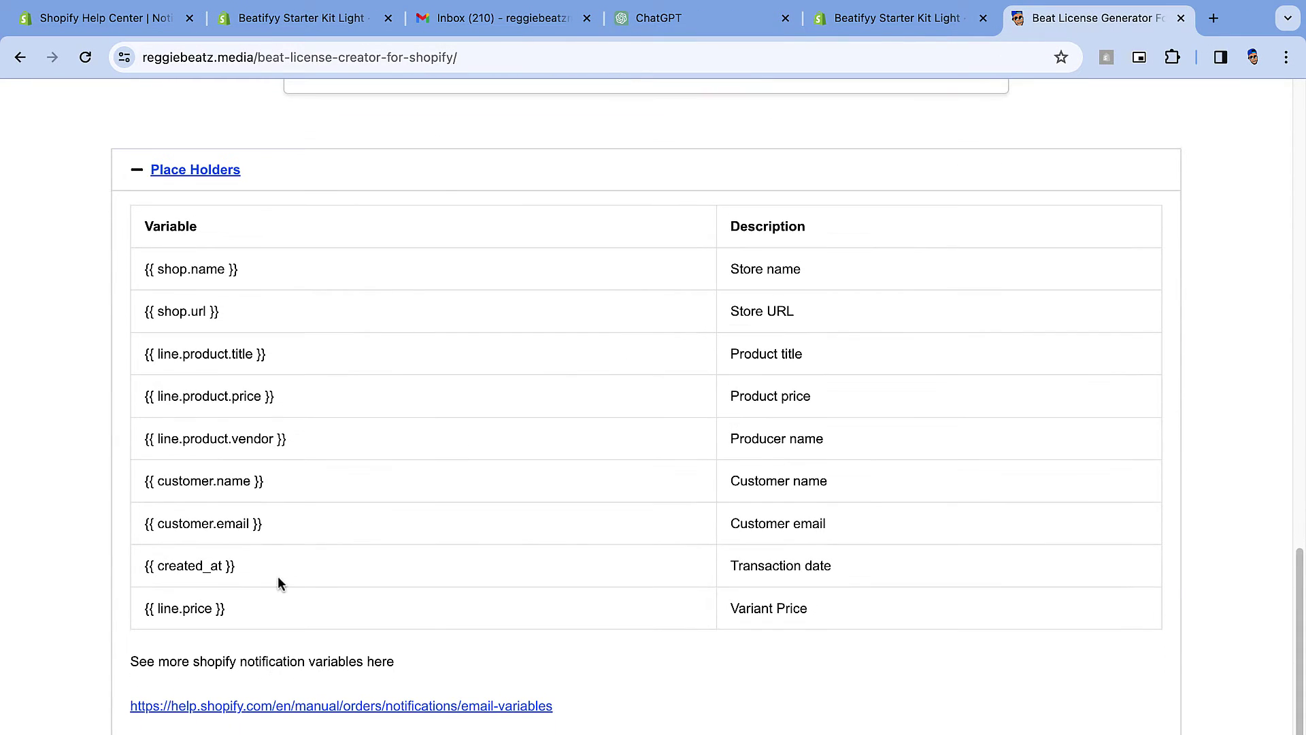
# Replace the [Date] placeholder with the {{ created_at }} variable
pyautogui.moveTo(227, 573); pyautogui.dragTo(147, 570)
pyautogui.hotkey('ctrl', 'c')
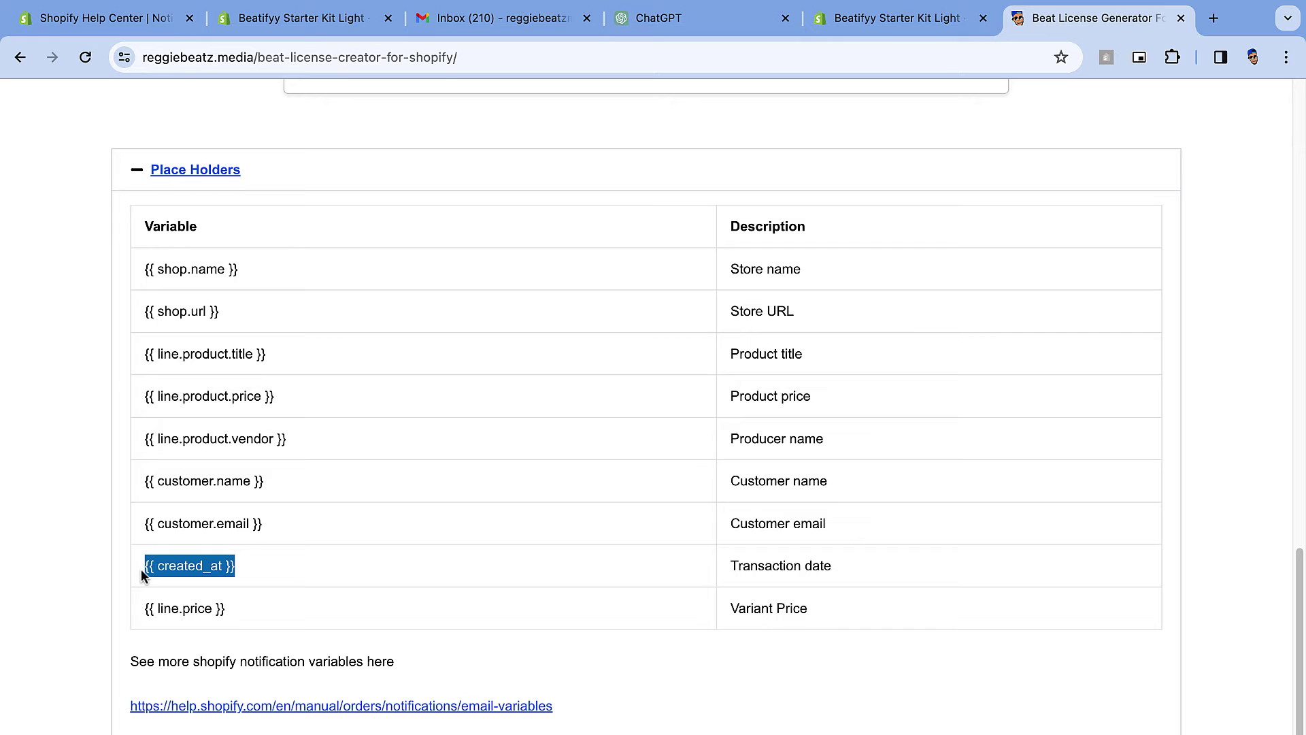
pyautogui.scroll(10, 571, 480)
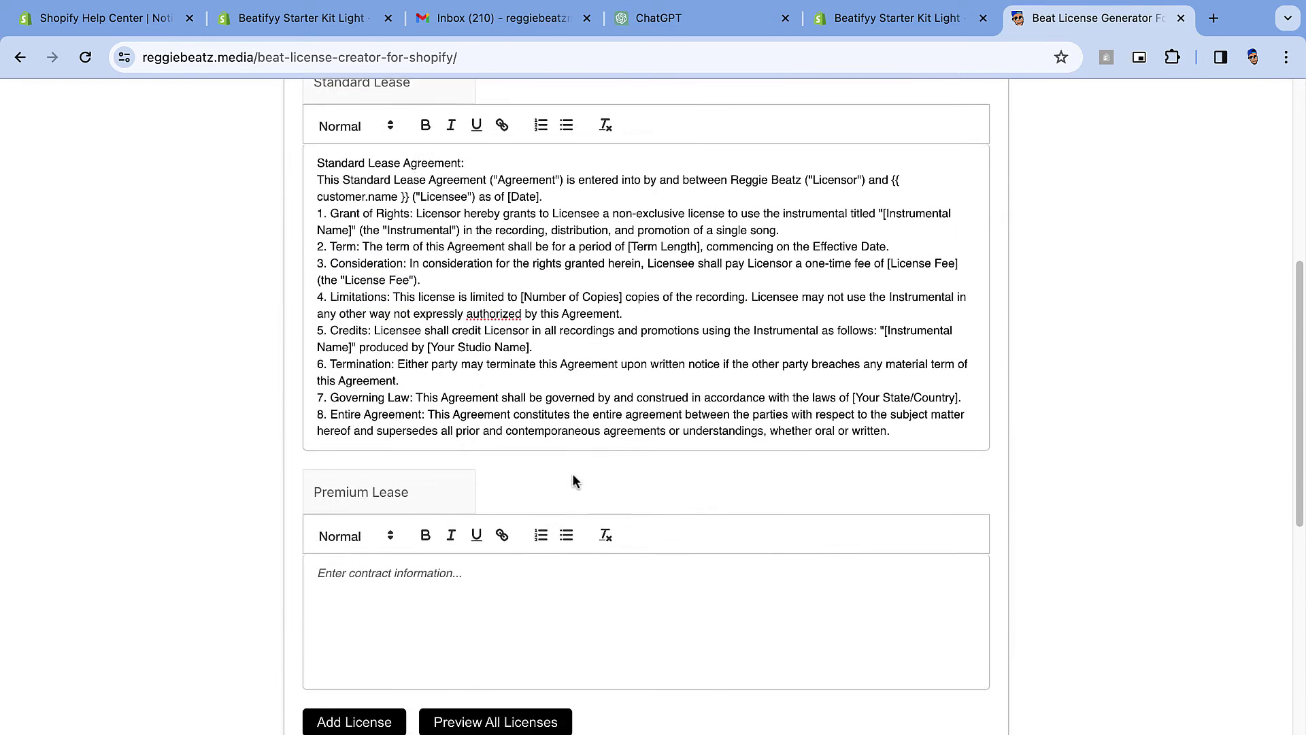
pyautogui.scroll(1, 572, 481)
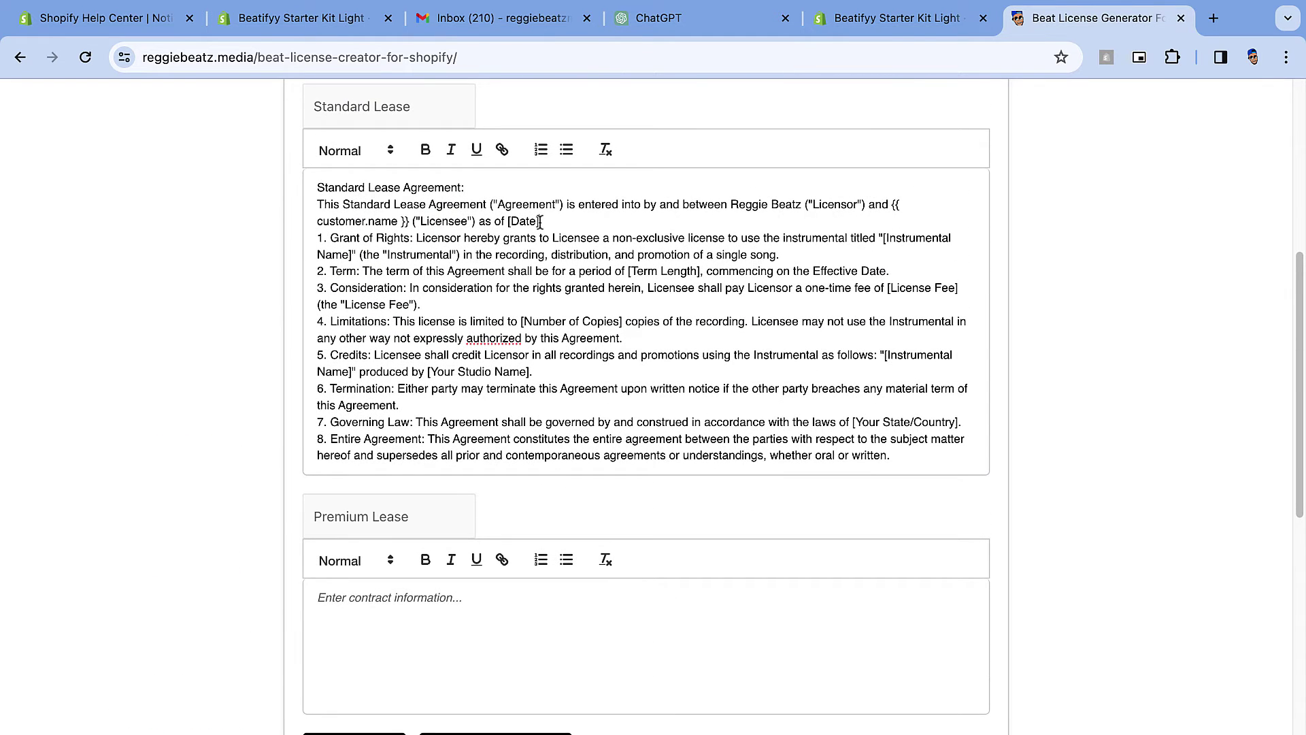
pyautogui.moveTo(540, 221); pyautogui.dragTo(508, 217)
pyautogui.hotkey('ctrl', 'v')
pyautogui.moveTo(961, 291); pyautogui.dragTo(887, 291)
pyautogui.scroll(-5, 713, 456)
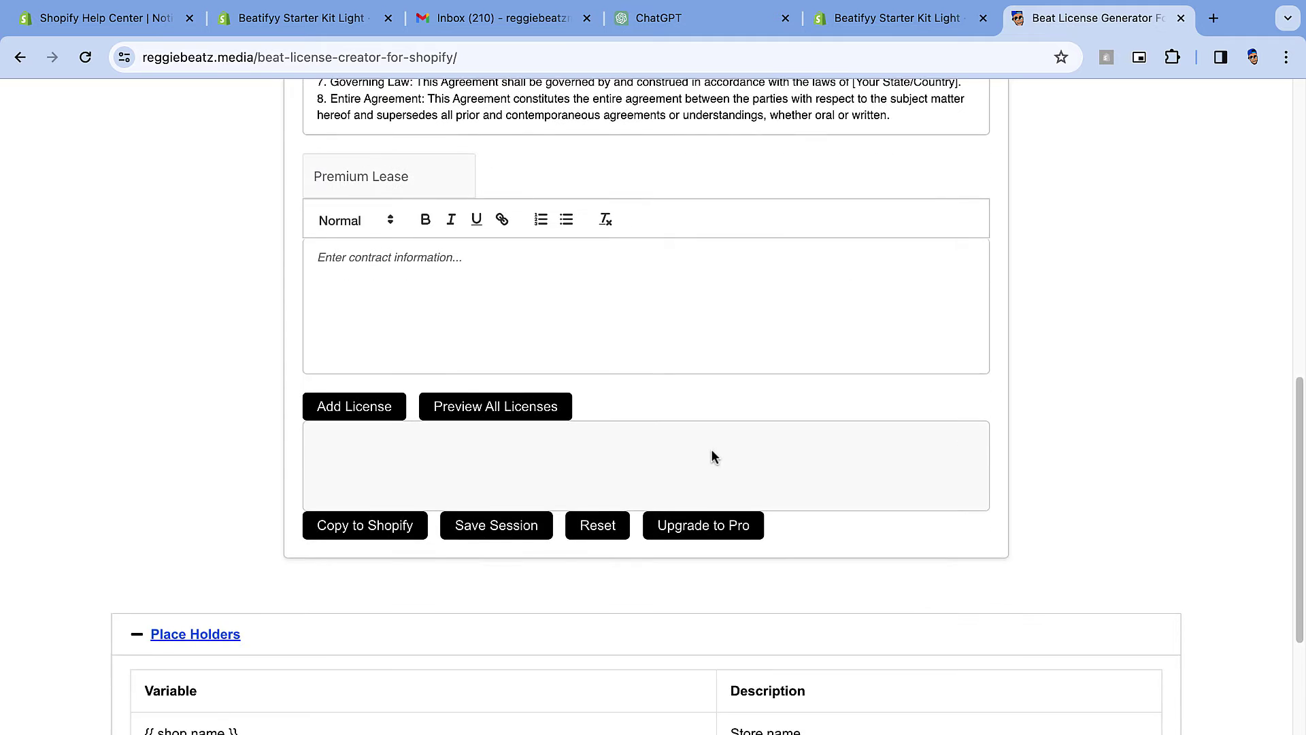
pyautogui.scroll(-7, 713, 455)
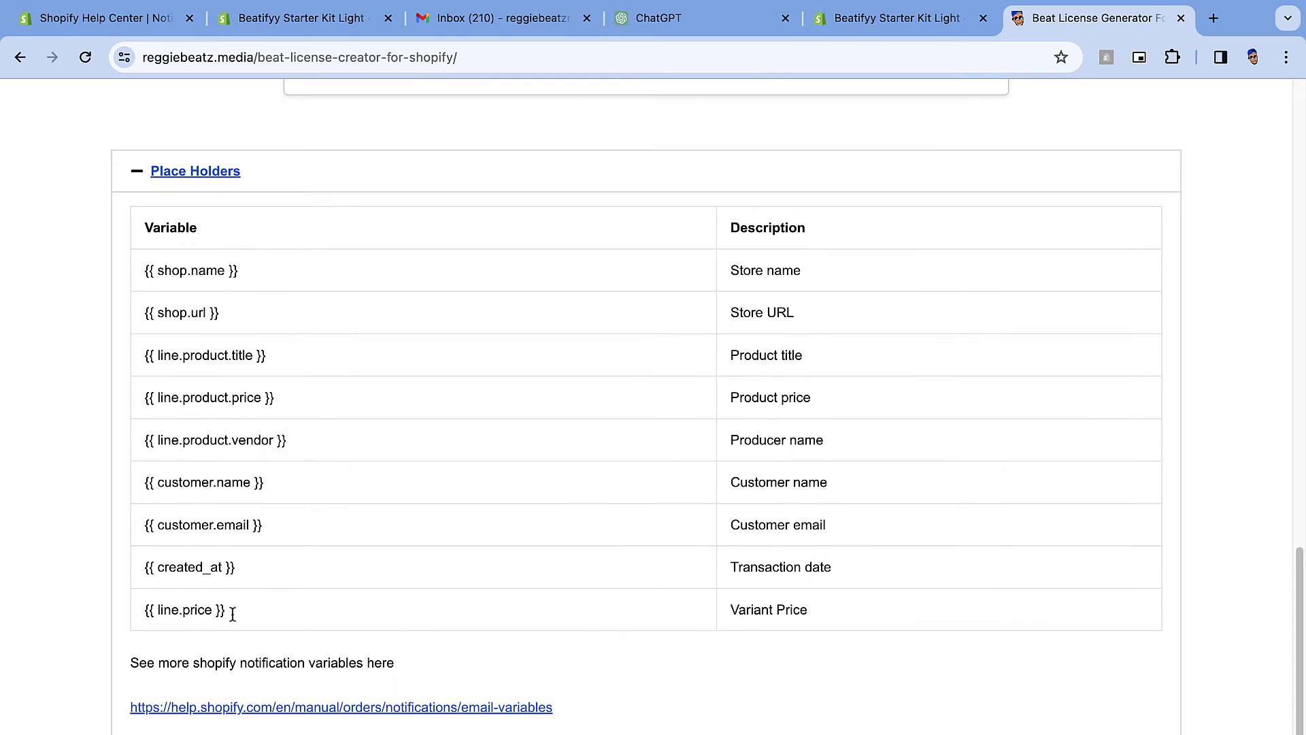
# Replace [License Fee] in clause 3 with the {{ line.price }} variable
pyautogui.moveTo(233, 614); pyautogui.dragTo(147, 614)
pyautogui.hotkey('ctrl', 'c')
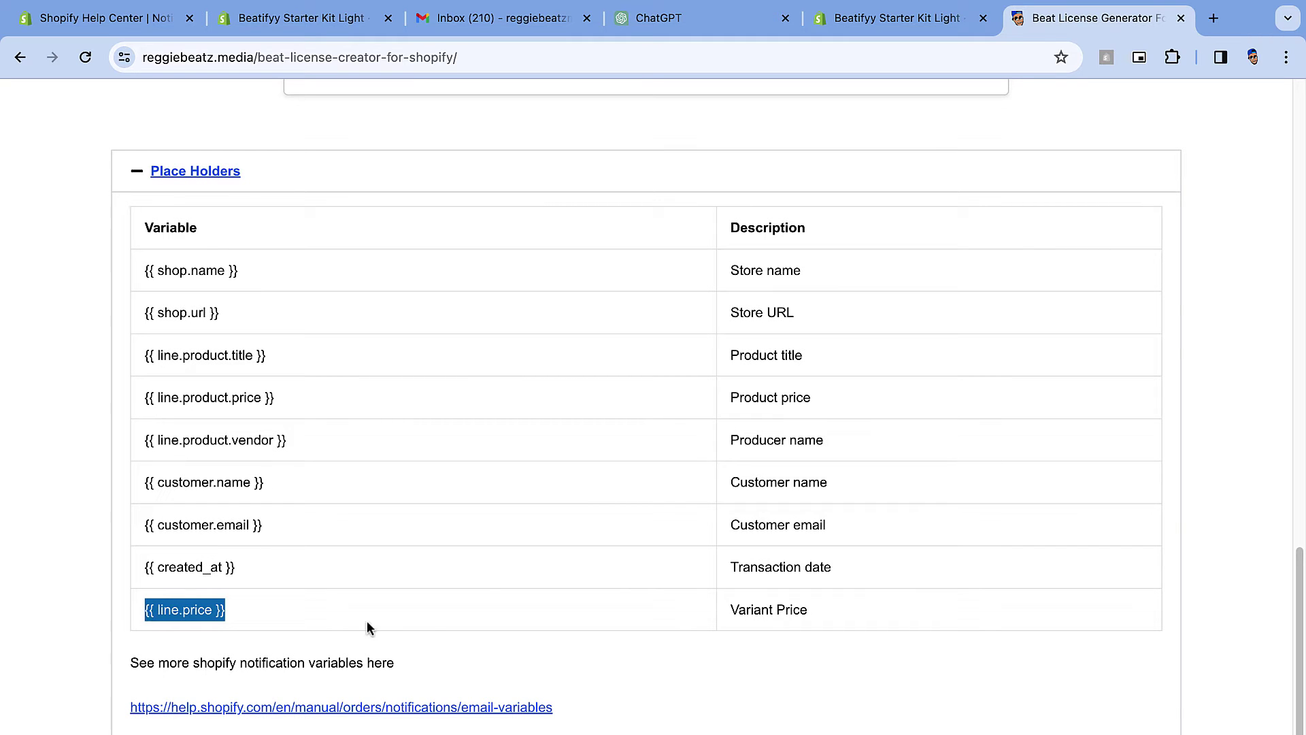
pyautogui.scroll(8, 713, 485)
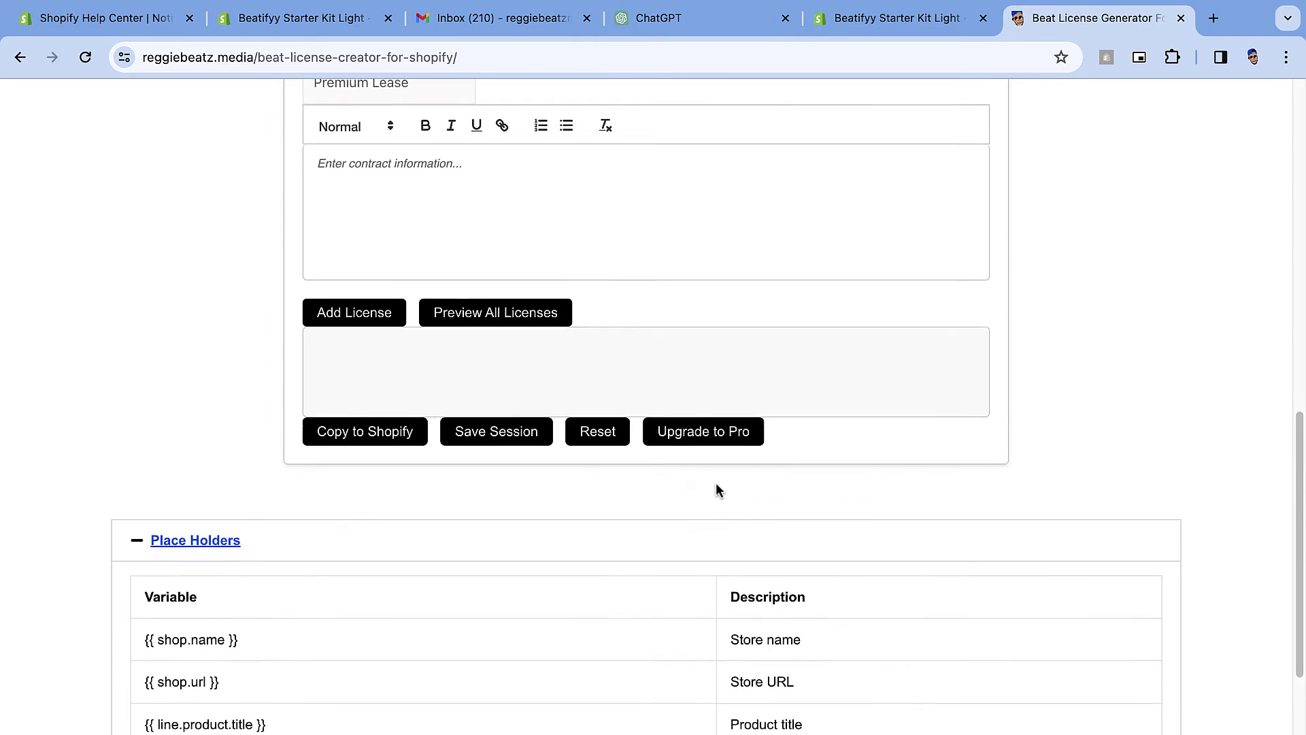
pyautogui.scroll(4, 716, 484)
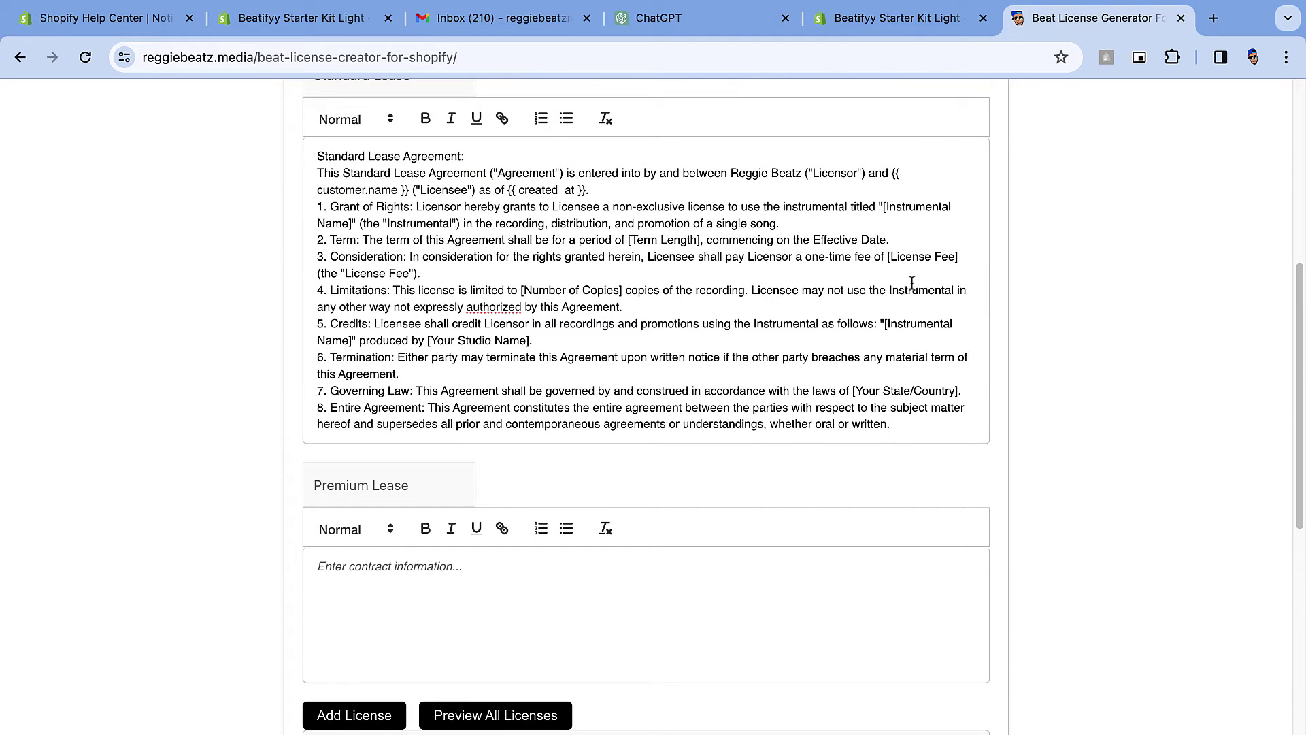
pyautogui.moveTo(959, 260); pyautogui.dragTo(887, 259)
pyautogui.hotkey('ctrl', 'v')
pyautogui.moveTo(624, 294); pyautogui.dragTo(526, 299)
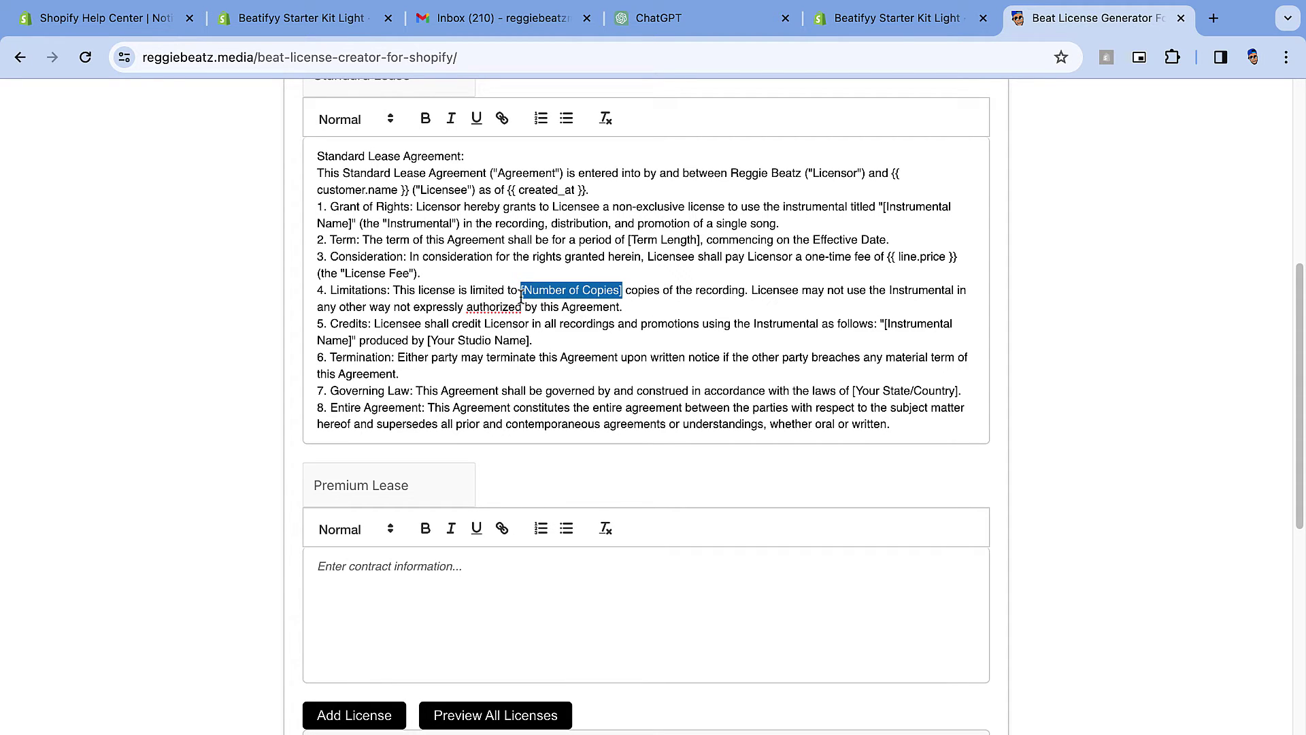
pyautogui.scroll(1, 451, 276)
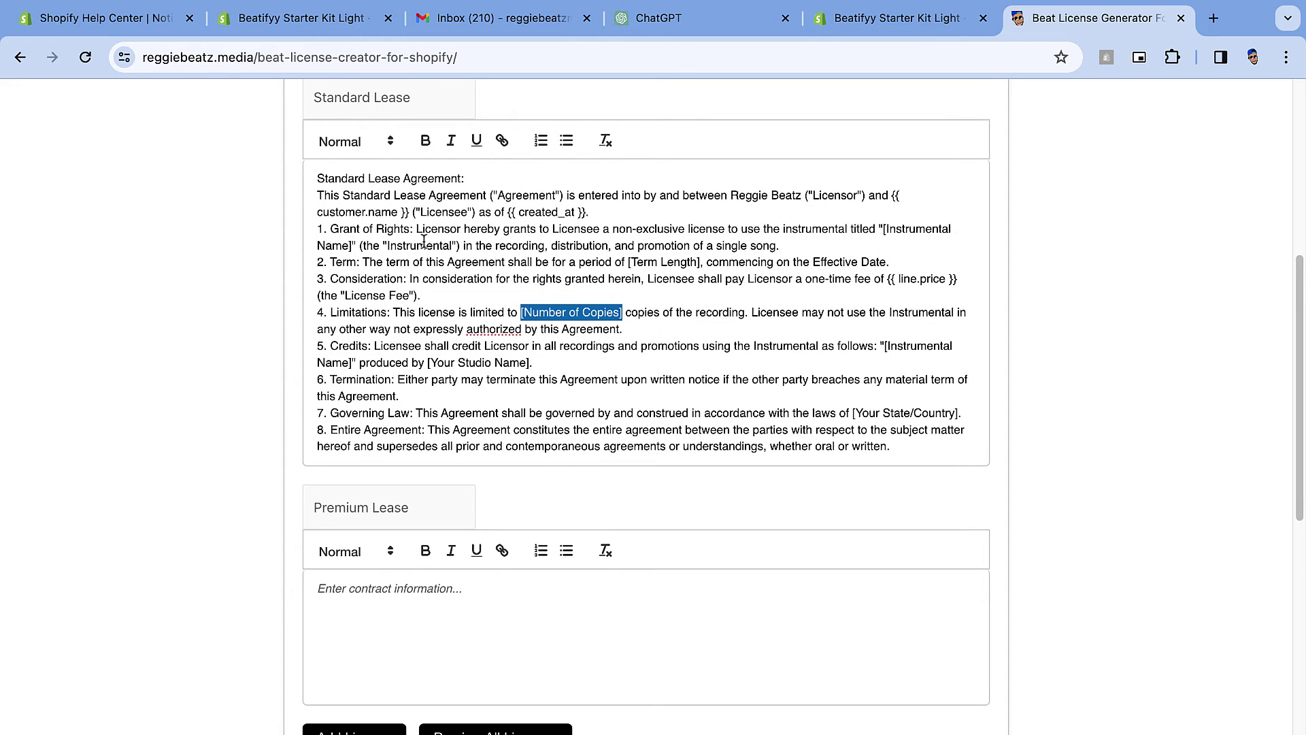
pyautogui.scroll(-3, 424, 241)
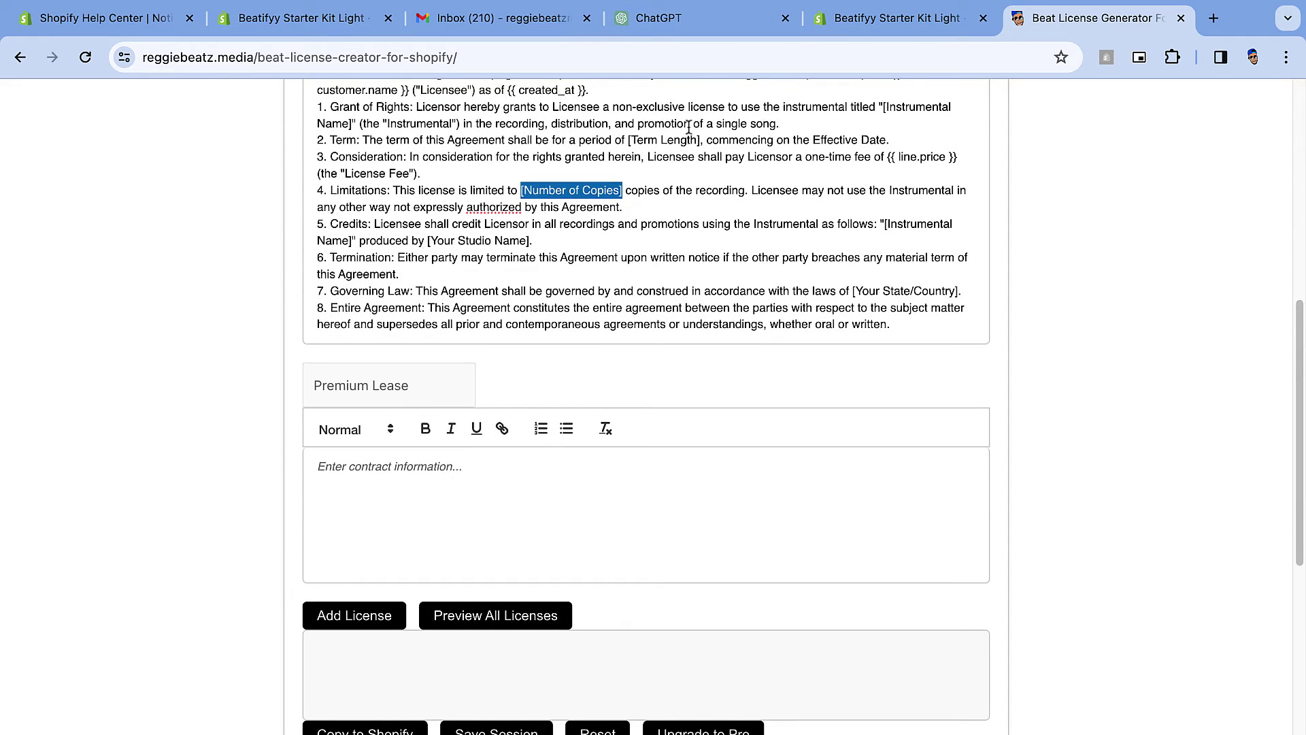
pyautogui.click(452, 474)
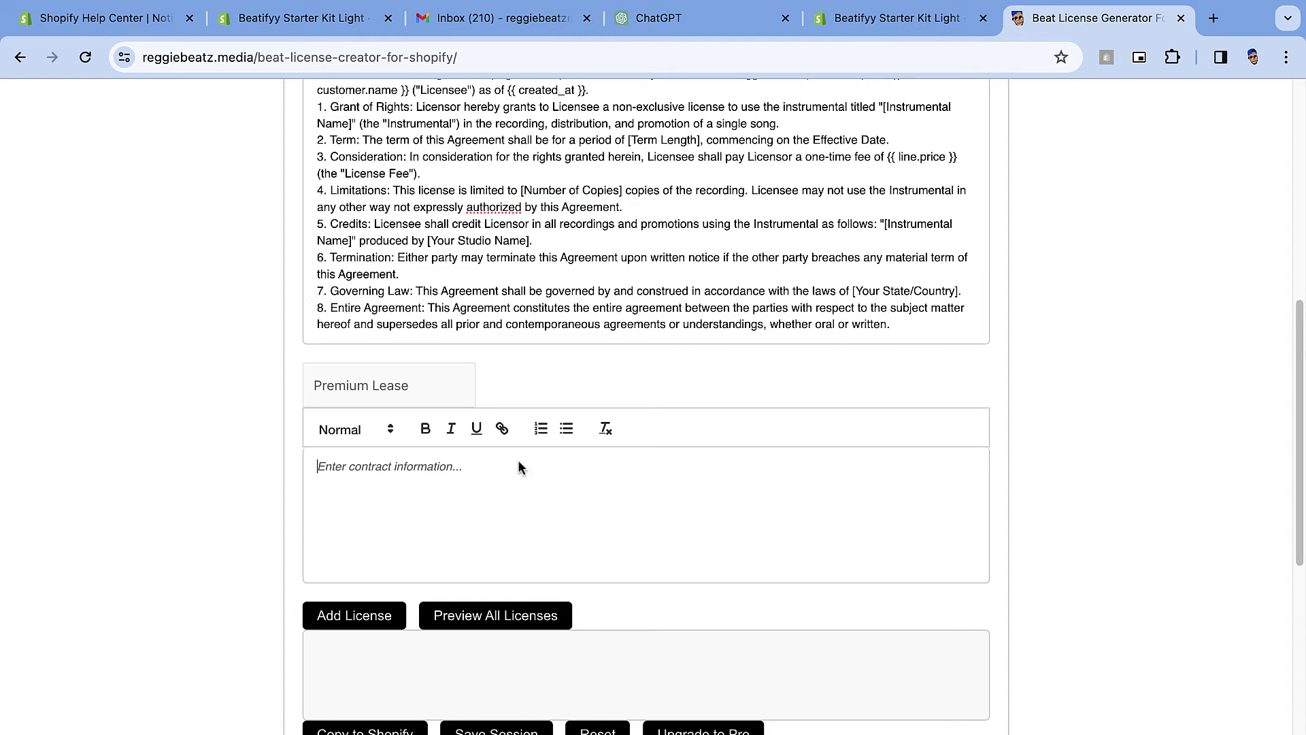
pyautogui.click(602, 225)
pyautogui.scroll(-1, 762, 199)
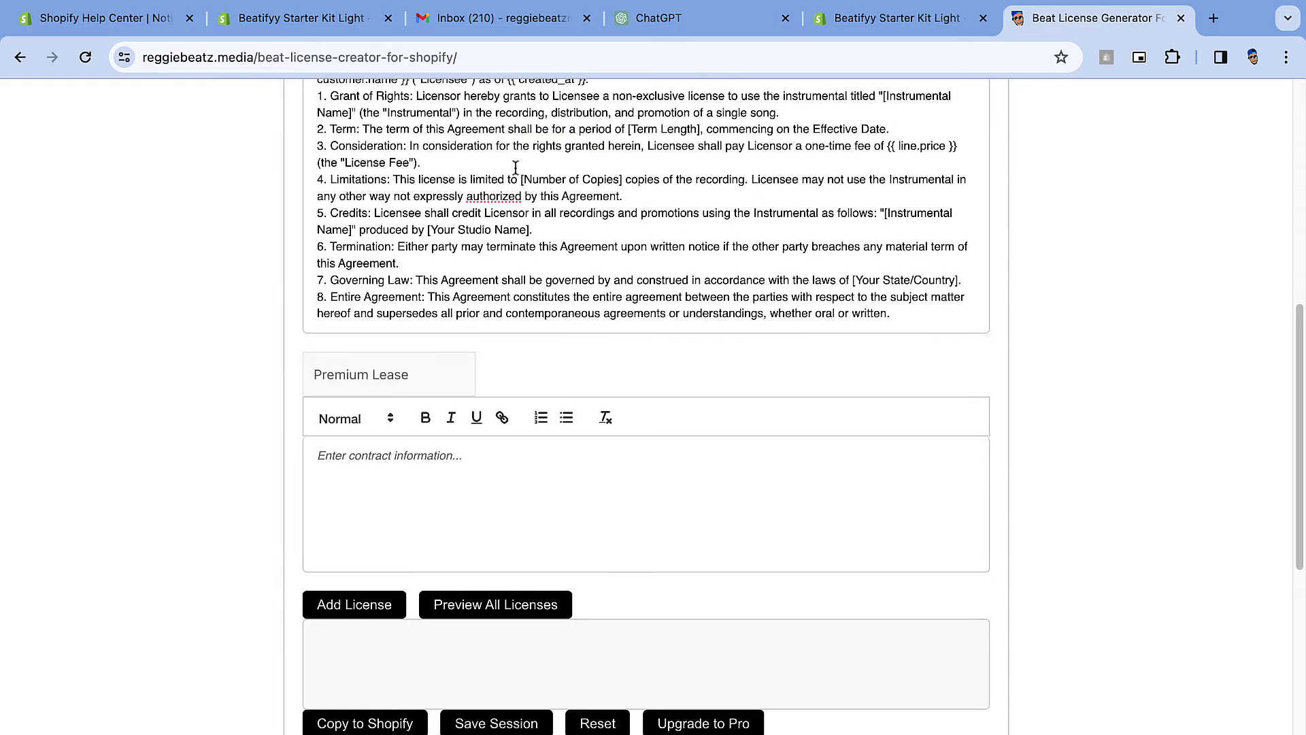
pyautogui.scroll(3, 572, 177)
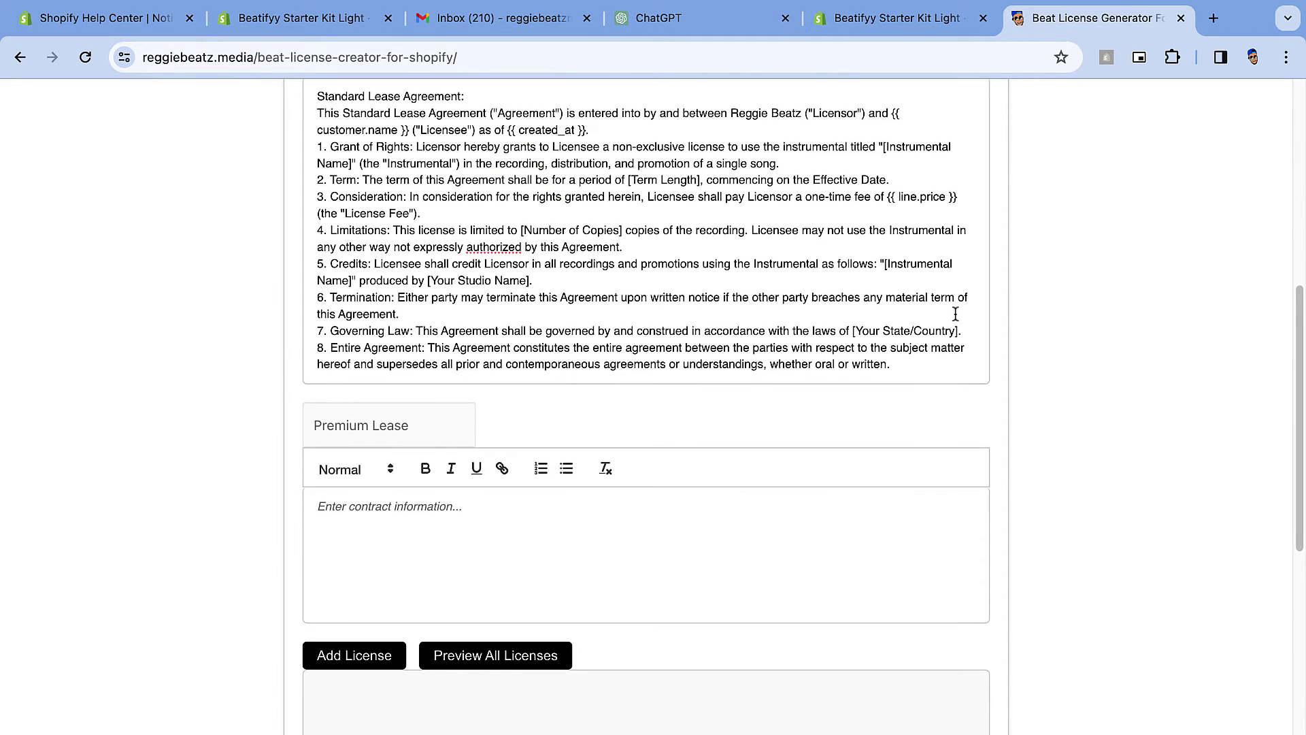
pyautogui.scroll(-10, 915, 329)
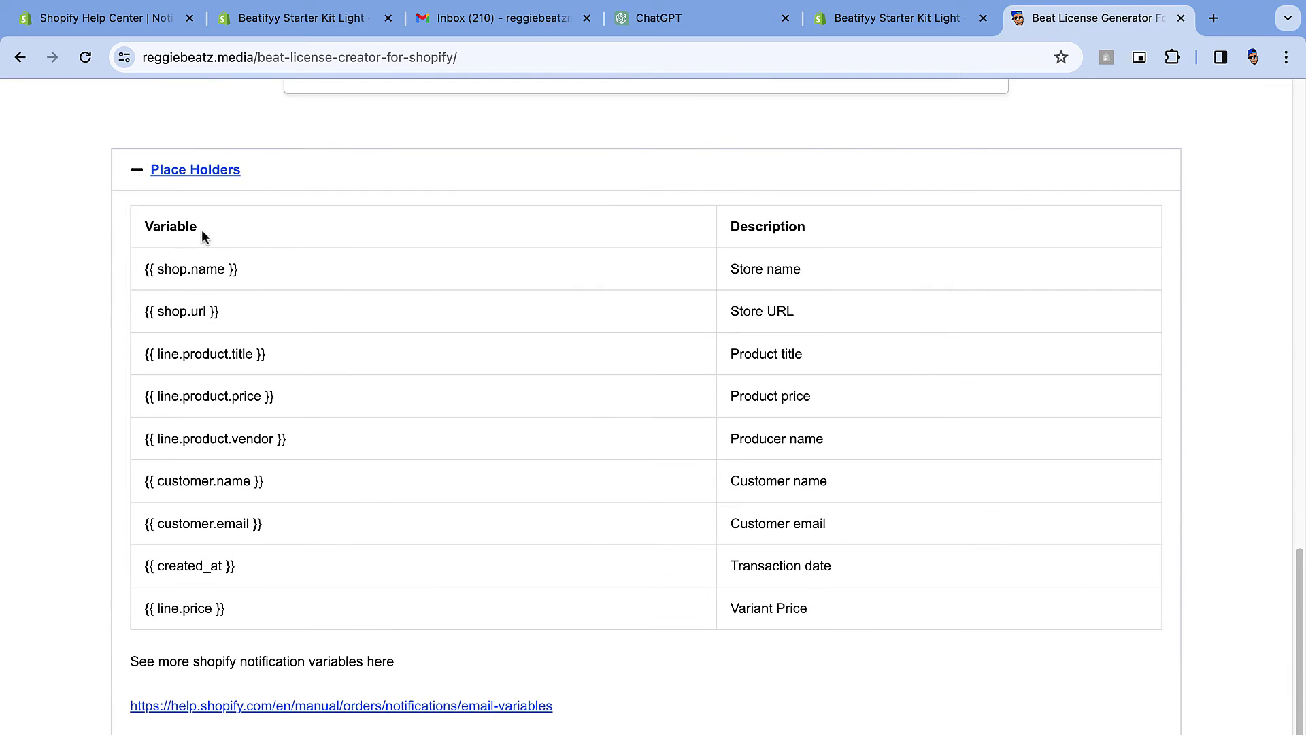
# Open Shopify's notification email variables reference in a new tab, browse it, and return to the generator
pyautogui.click(326, 712)
pyautogui.scroll(-6, 364, 592)
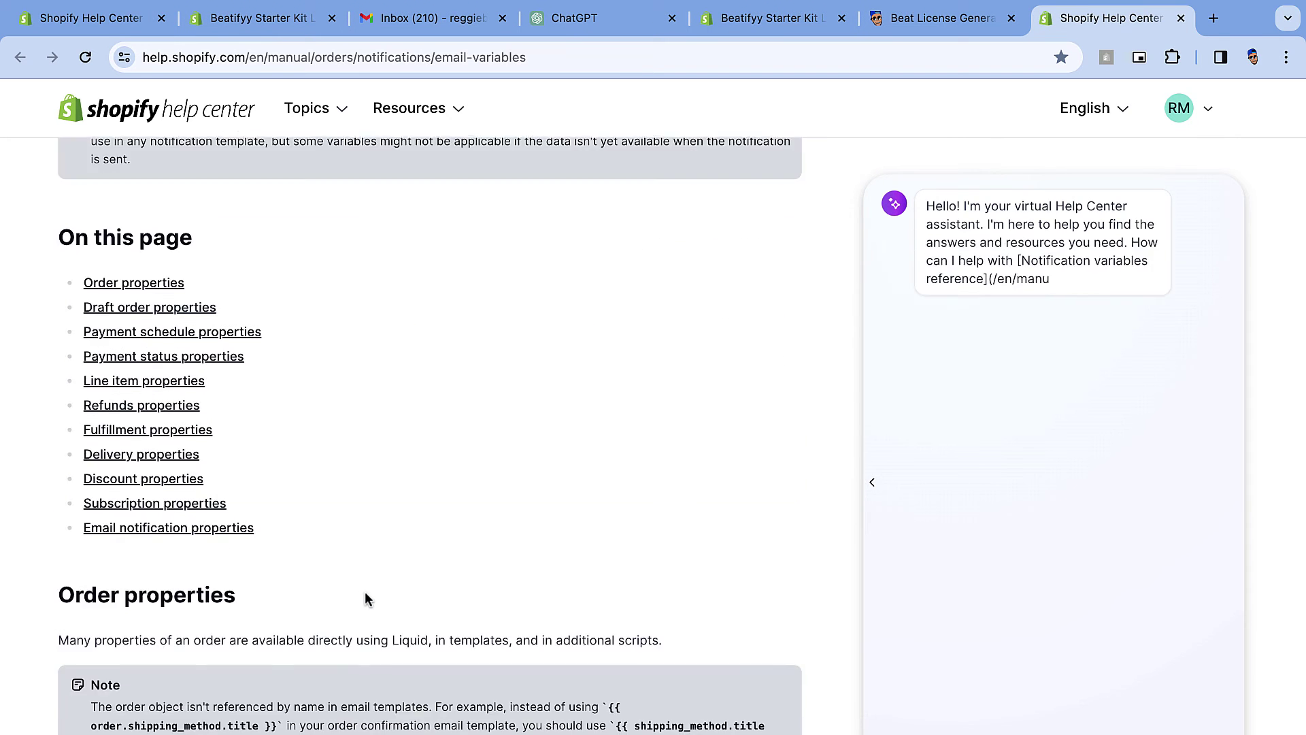
pyautogui.scroll(-20, 364, 590)
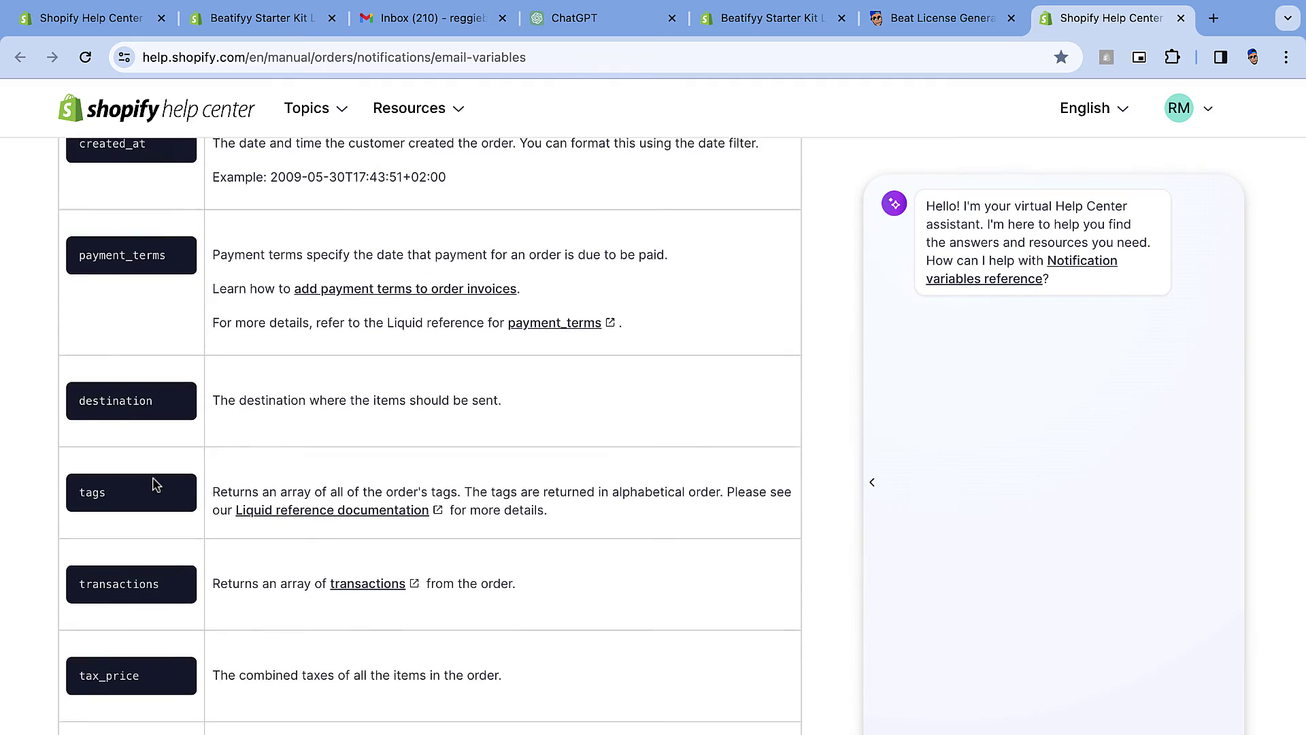
pyautogui.scroll(-12, 155, 484)
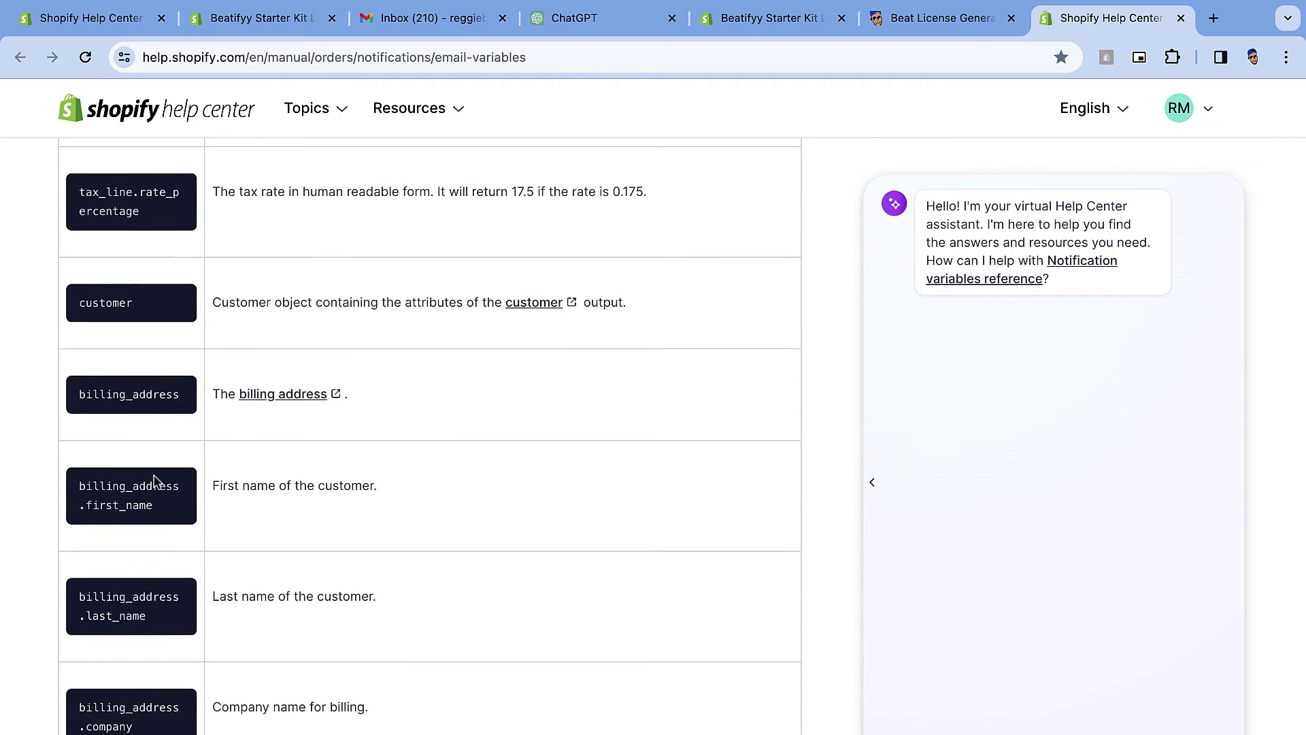
pyautogui.scroll(-20, 155, 481)
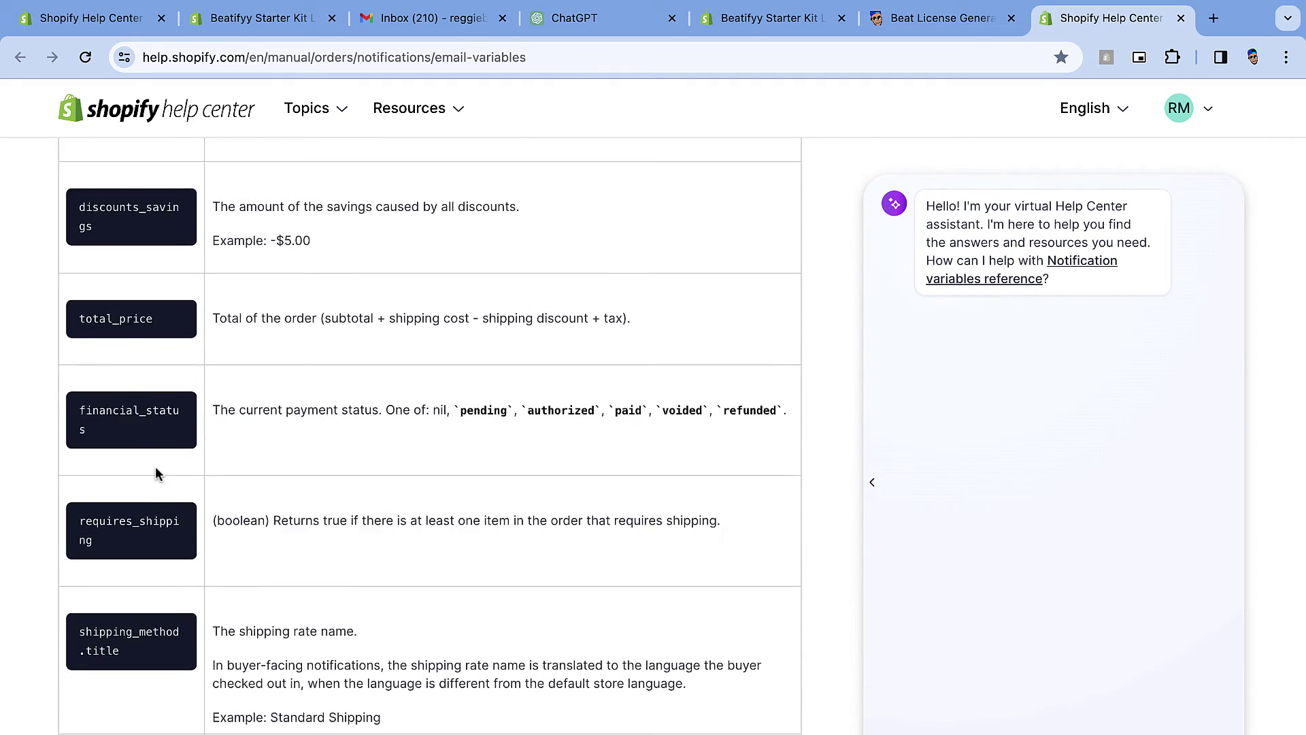
pyautogui.scroll(-16, 156, 474)
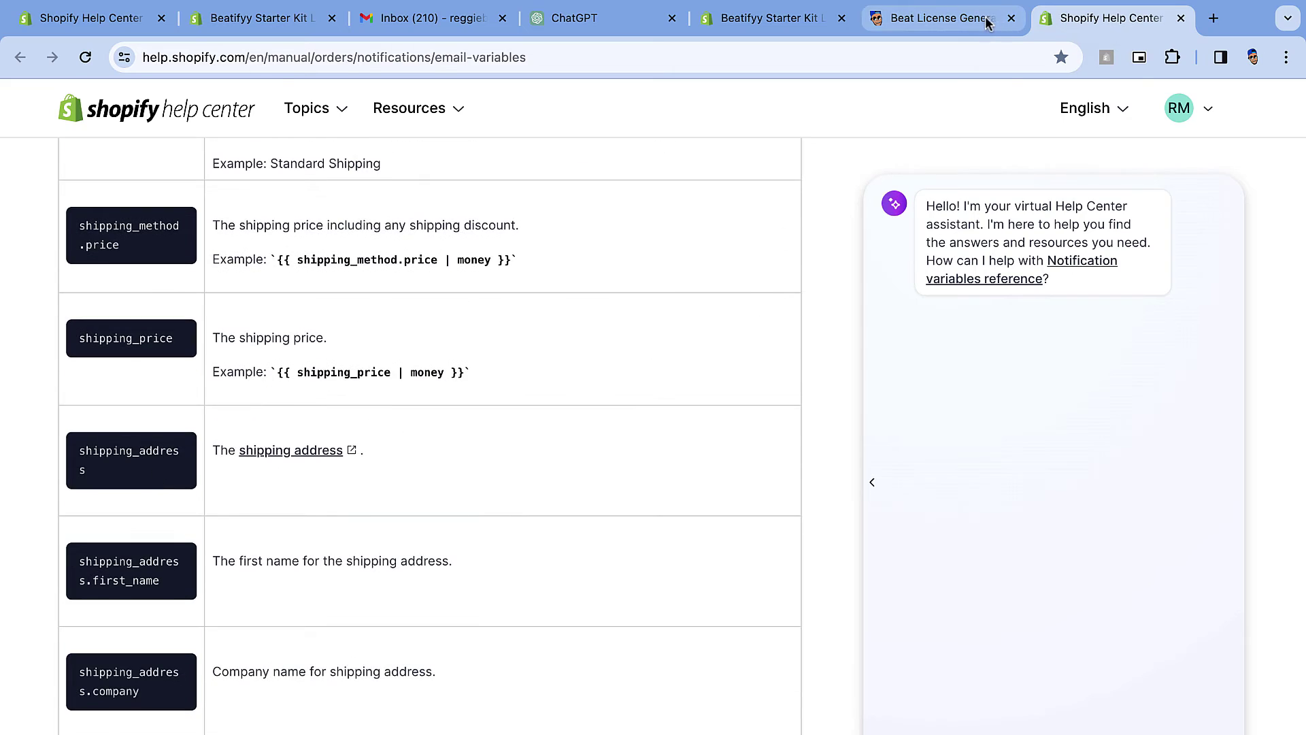
pyautogui.click(987, 22)
# Copy the whole Standard Lease agreement and paste it into the empty Premium Lease contract
pyautogui.scroll(15, 431, 360)
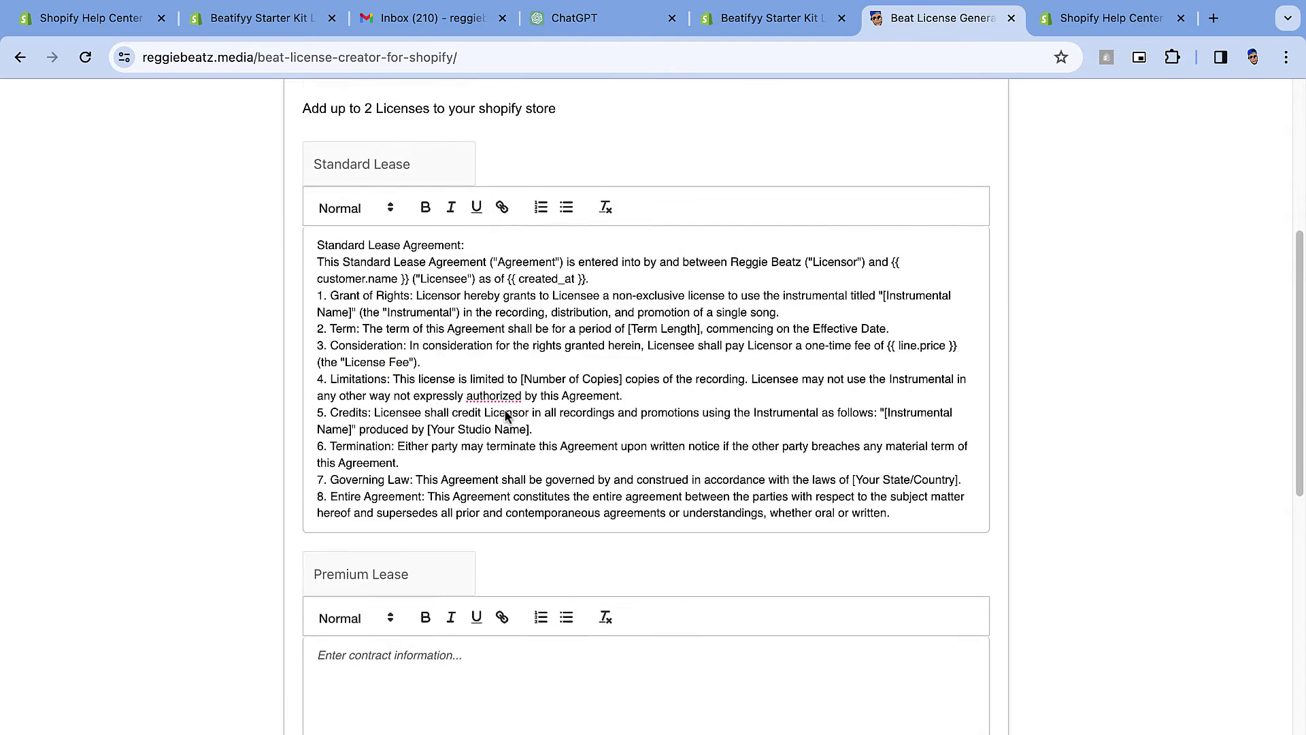
pyautogui.scroll(-5, 432, 361)
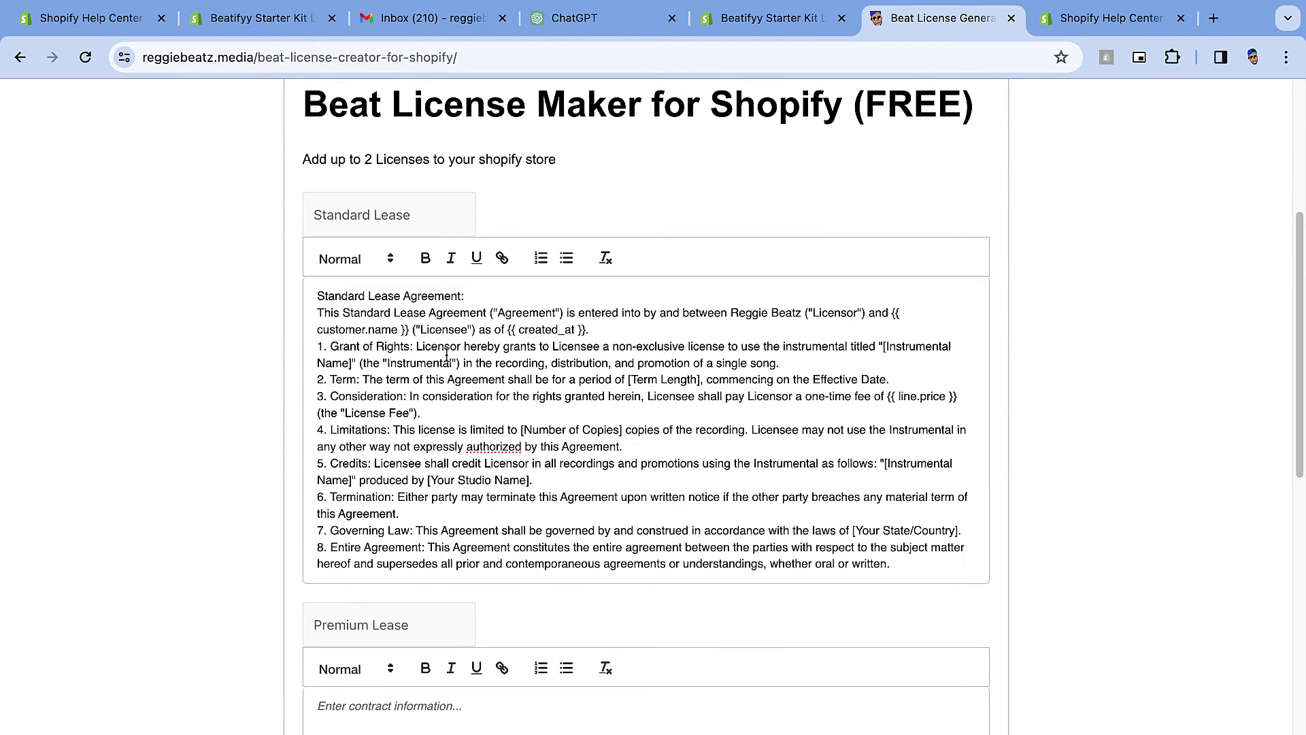
pyautogui.click(447, 353)
pyautogui.hotkey('ctrl', 'a')
pyautogui.hotkey('ctrl', 'c')
pyautogui.scroll(-5, 476, 408)
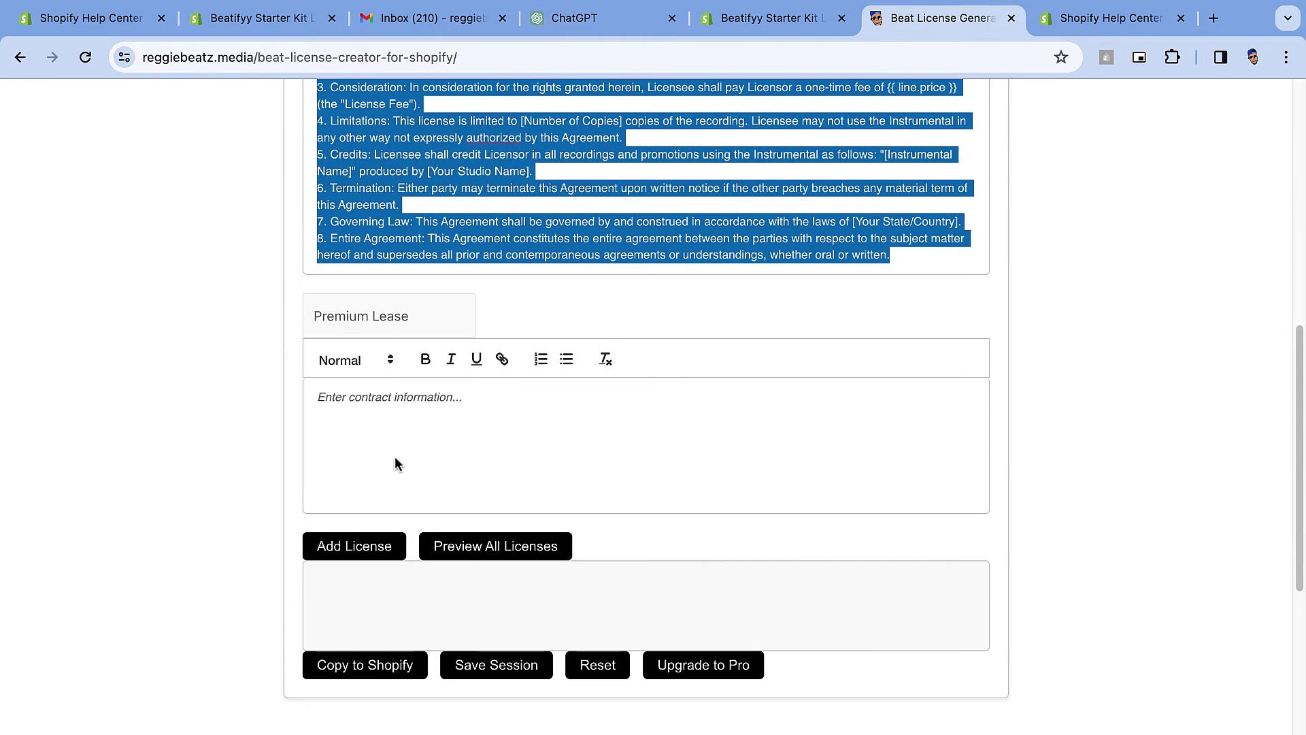
pyautogui.click(415, 406)
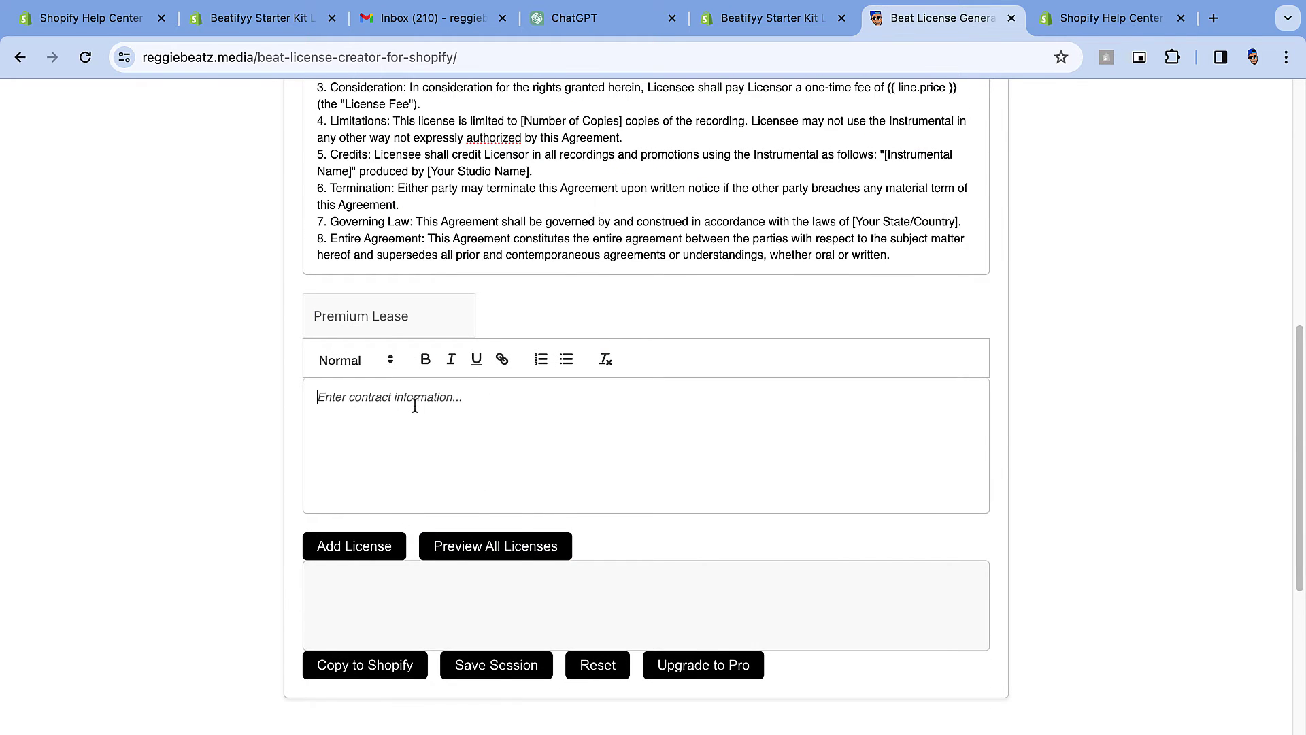
pyautogui.hotkey('ctrl', 'v')
# Change 'Standard' to 'Premium' in the first line and attempt to add another license
pyautogui.moveTo(368, 401); pyautogui.dragTo(277, 412)
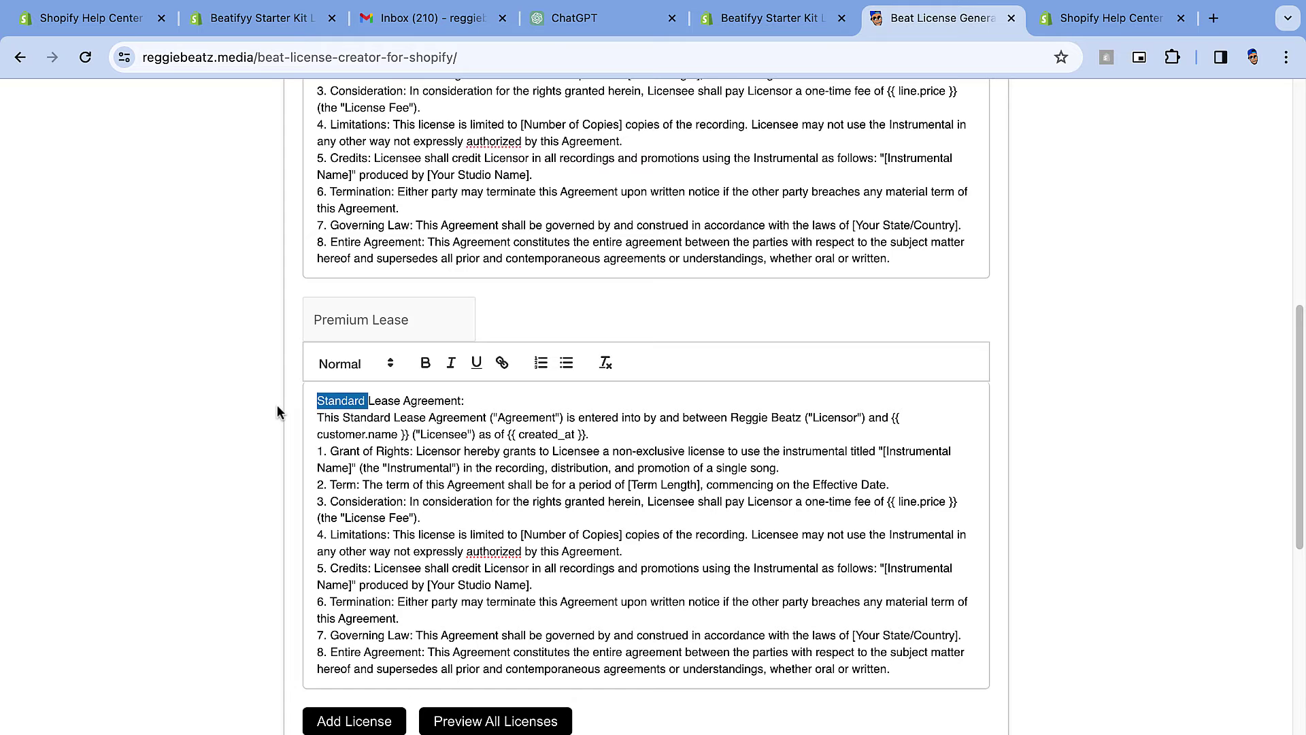
pyautogui.write('Premiu')
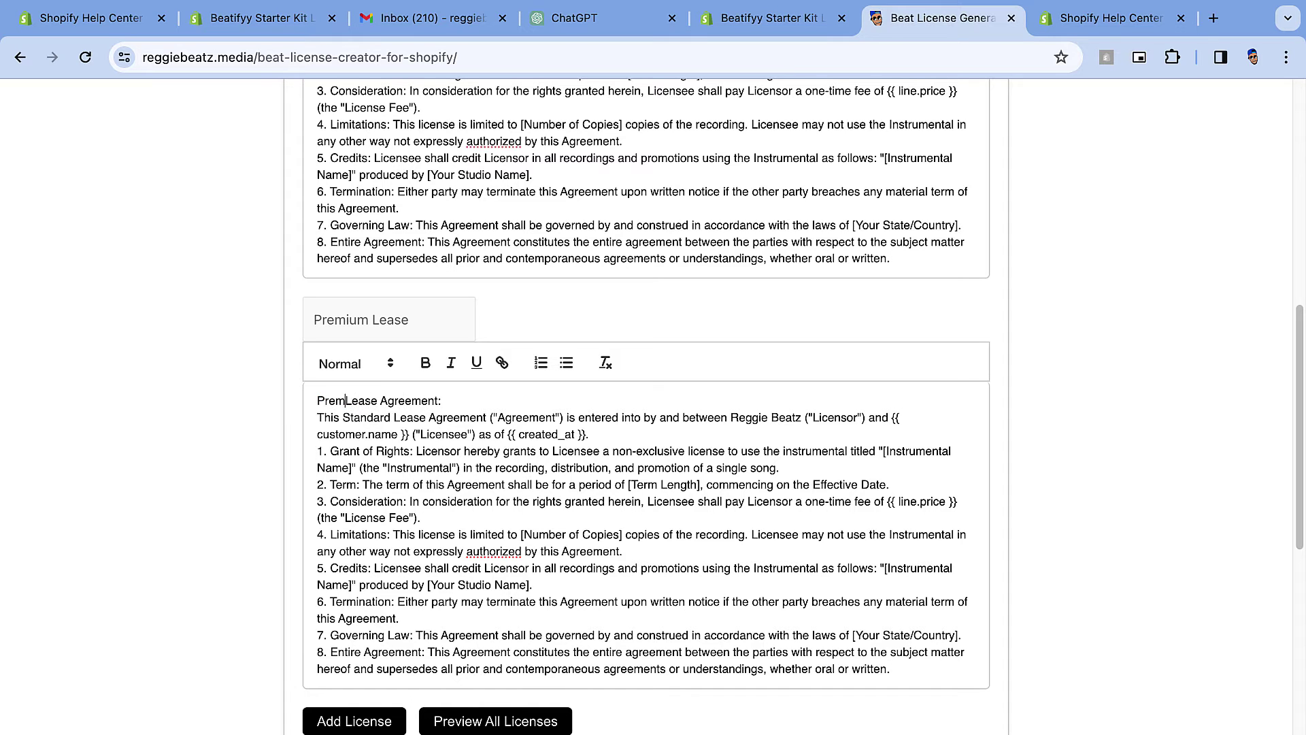
pyautogui.write('m')
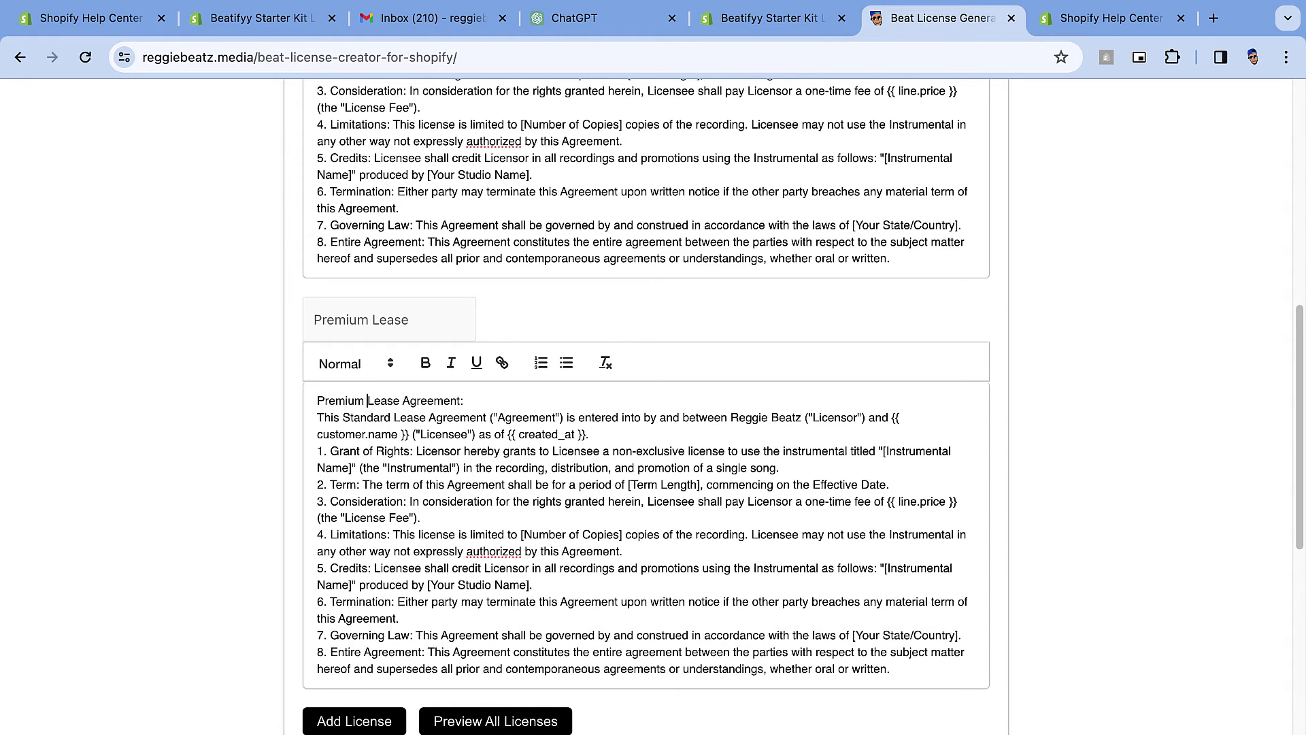
pyautogui.scroll(-5, 663, 545)
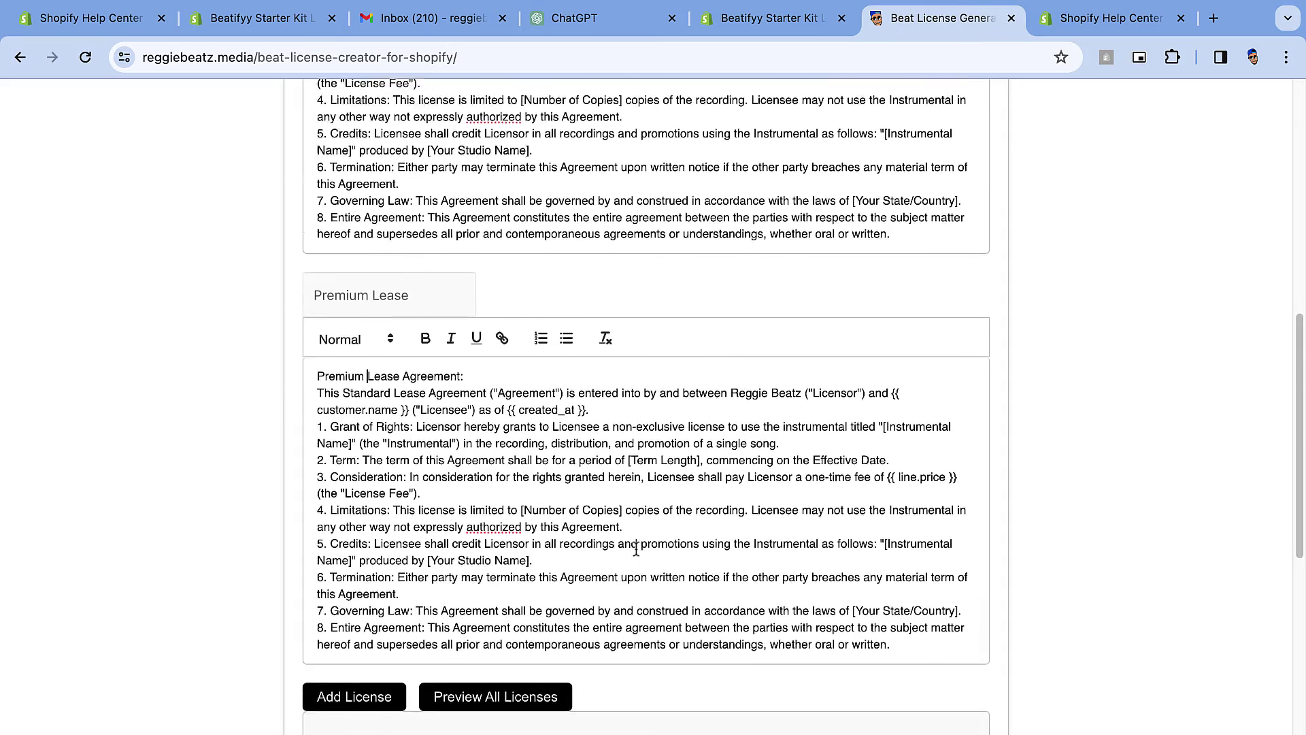
pyautogui.scroll(10, 748, 378)
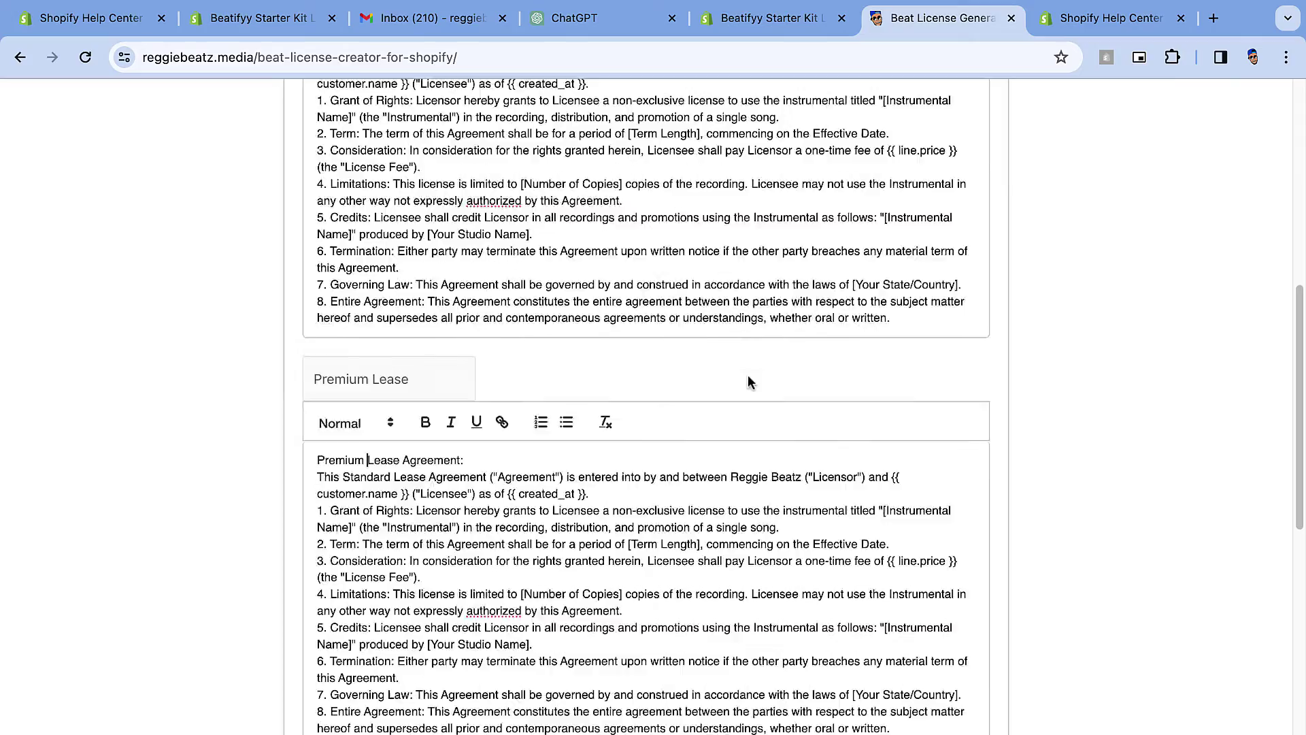
pyautogui.scroll(-7, 804, 408)
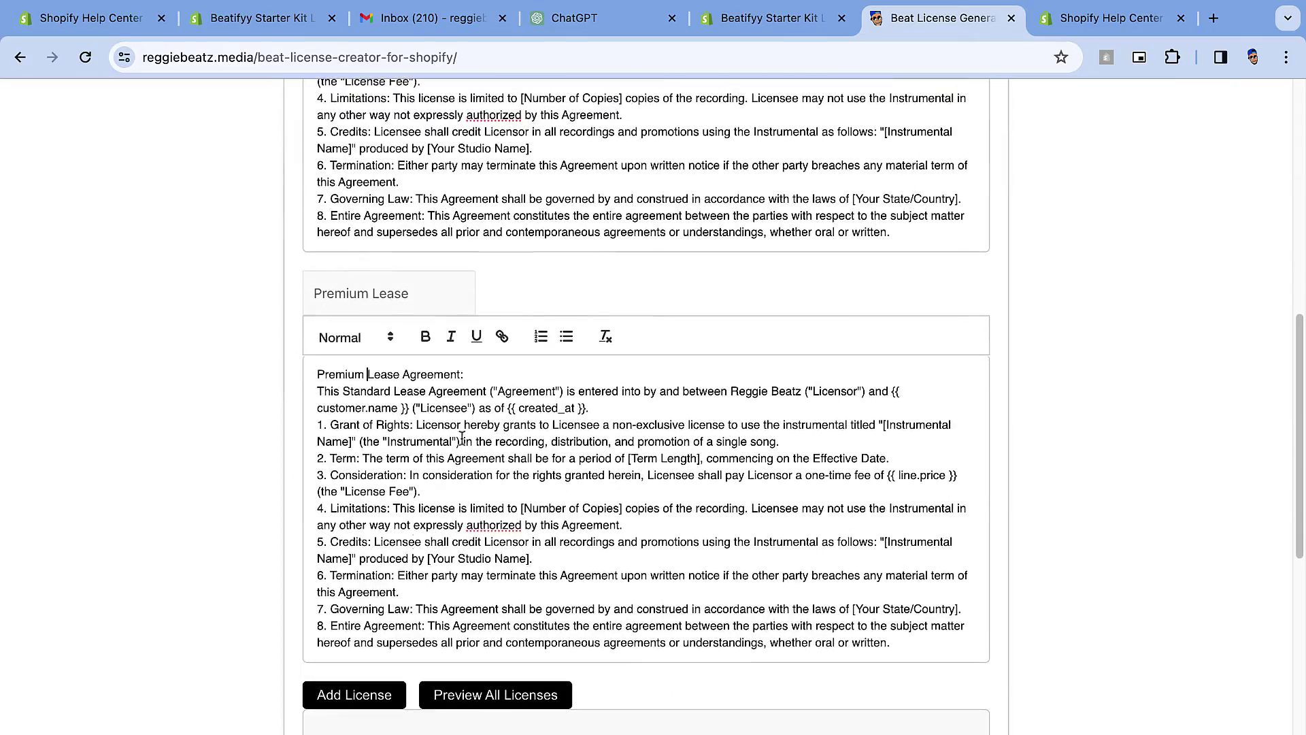
pyautogui.click(371, 708)
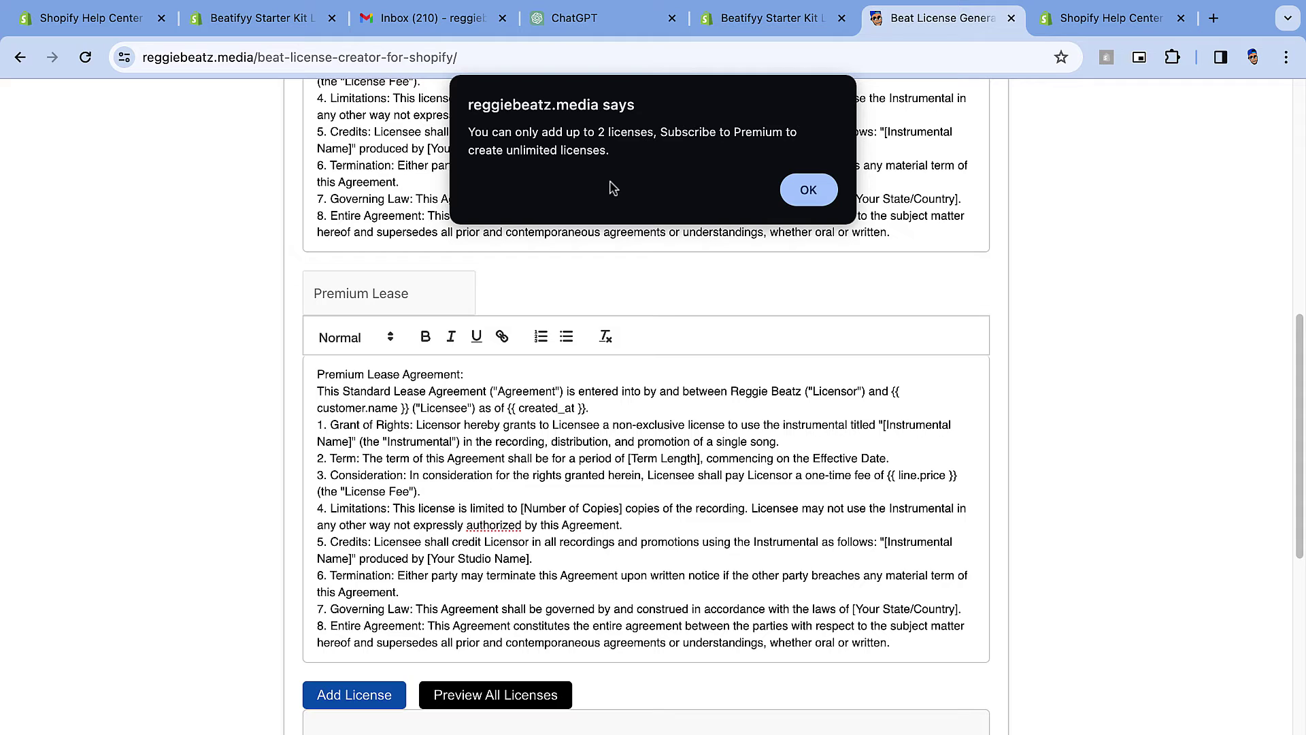
# Dismiss the two-license limit warning and copy both licenses to the clipboard as Shopify code
pyautogui.click(817, 197)
pyautogui.scroll(-5, 650, 274)
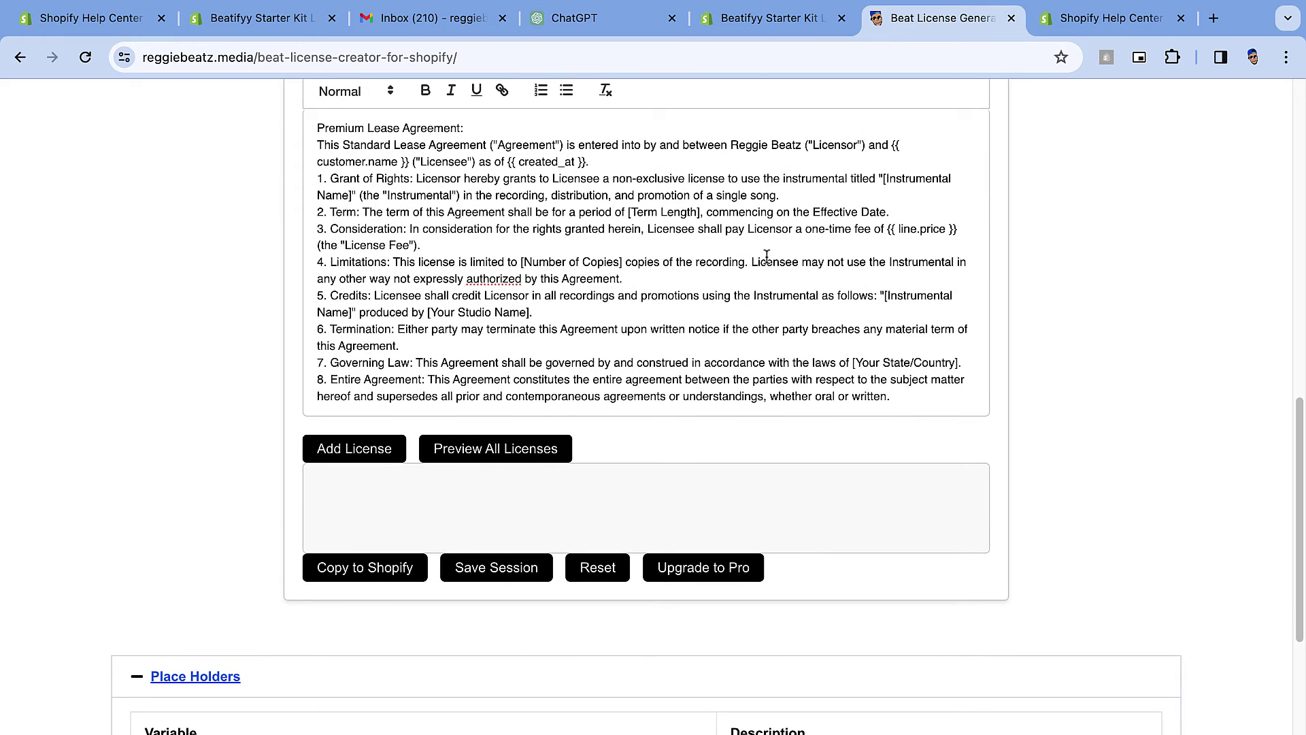
pyautogui.scroll(-1, 795, 239)
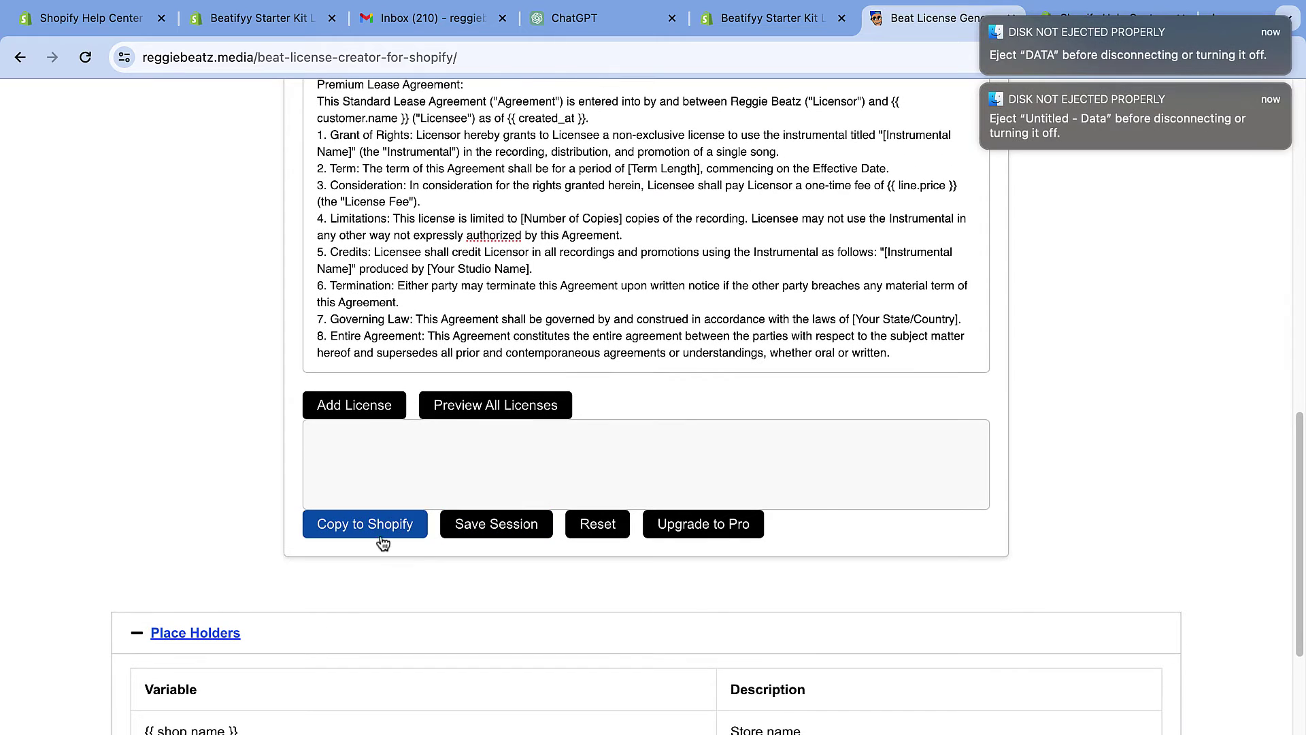
pyautogui.click(377, 537)
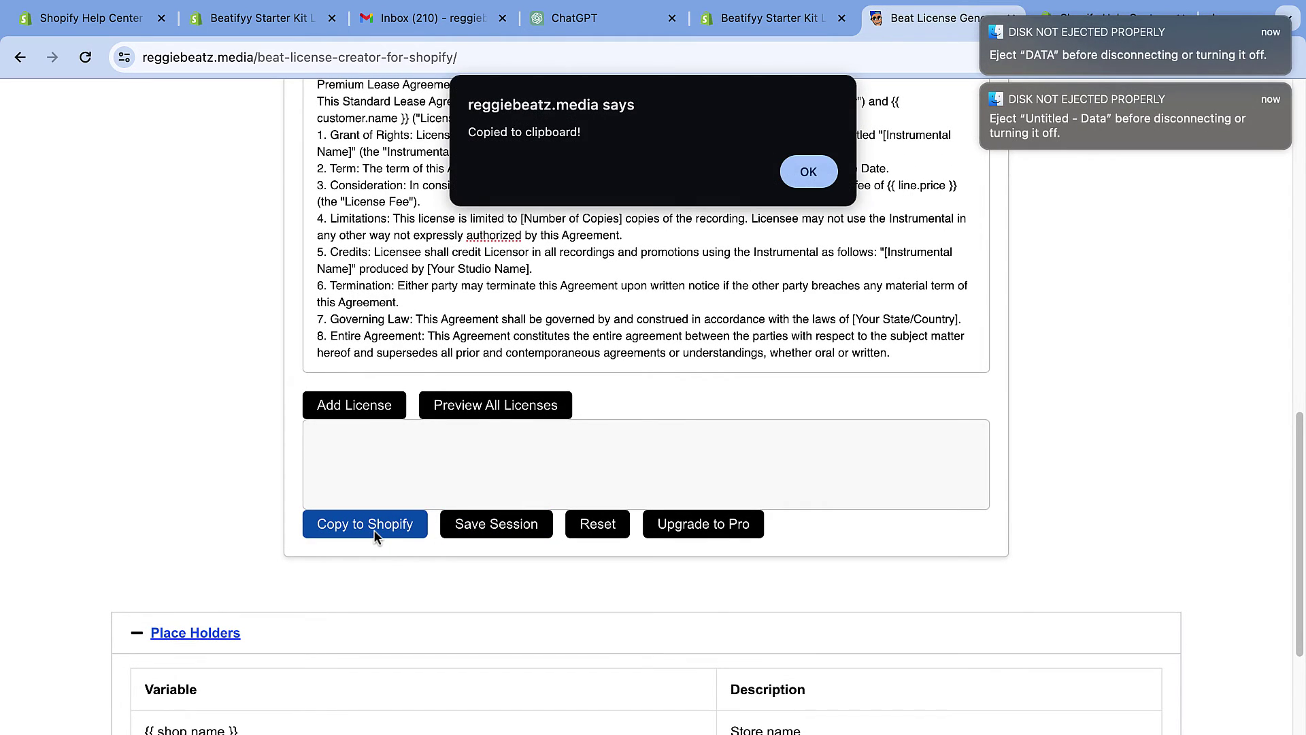
# Open the code editor of the Order confirmation customer notification template in Shopify admin
pyautogui.click(808, 171)
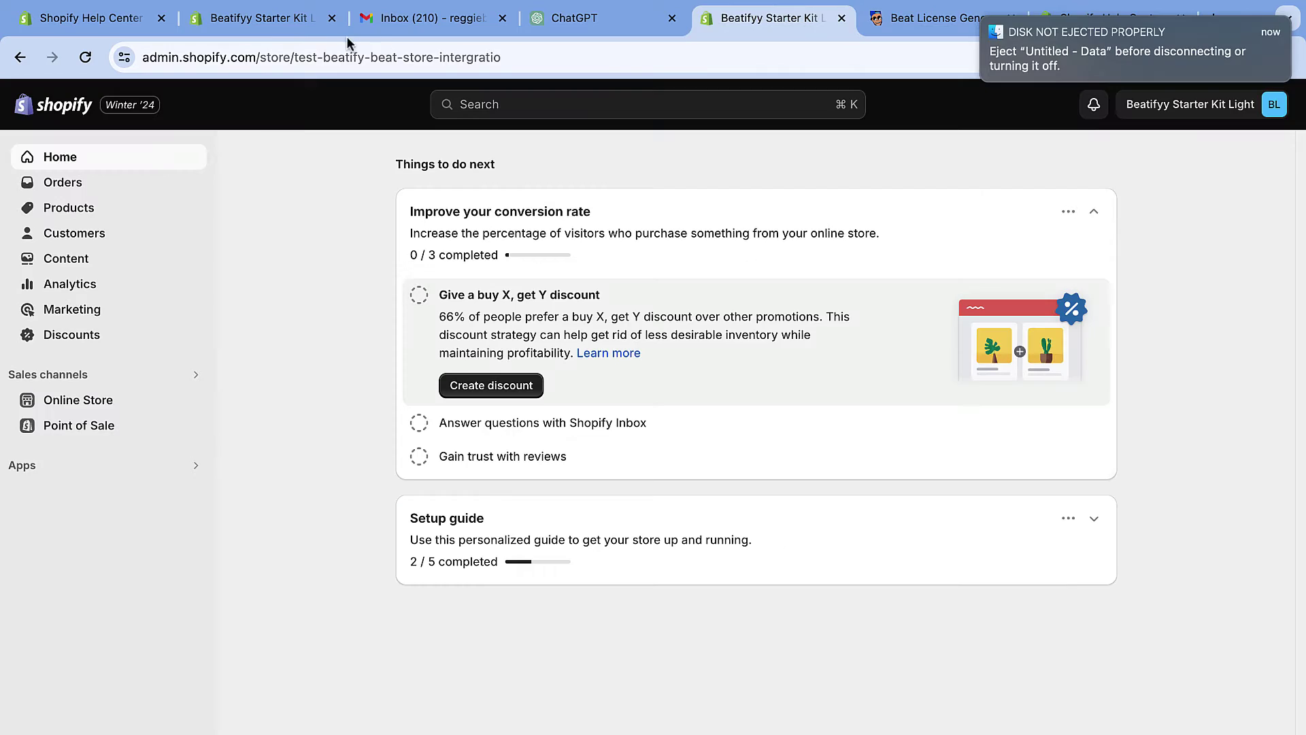
pyautogui.click(256, 18)
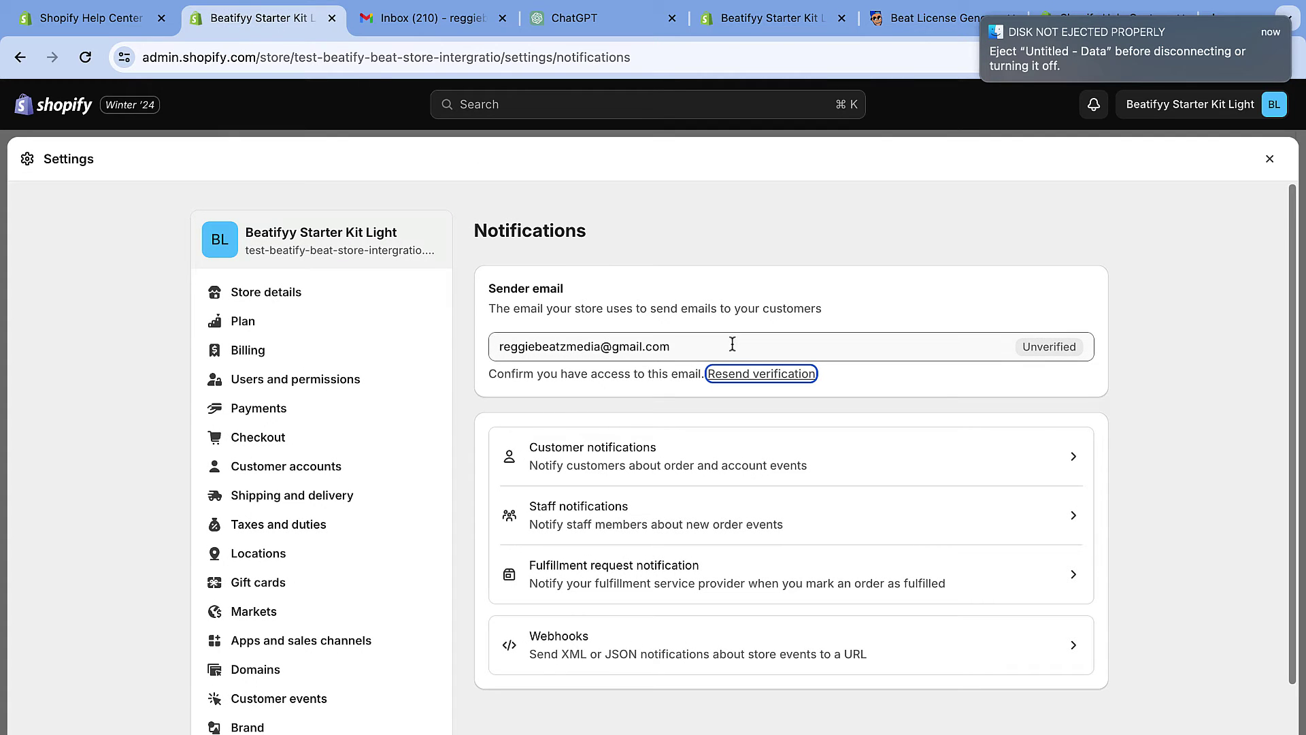
pyautogui.scroll(-1, 330, 379)
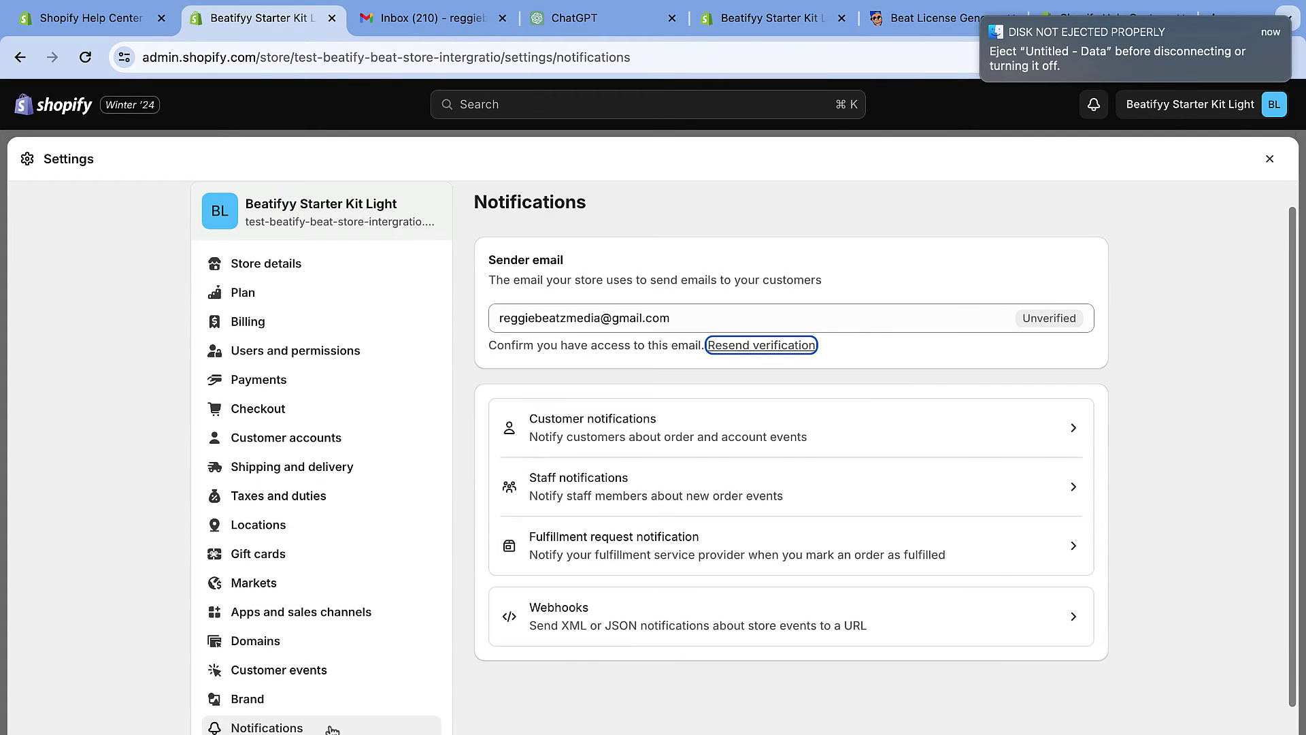
pyautogui.click(622, 430)
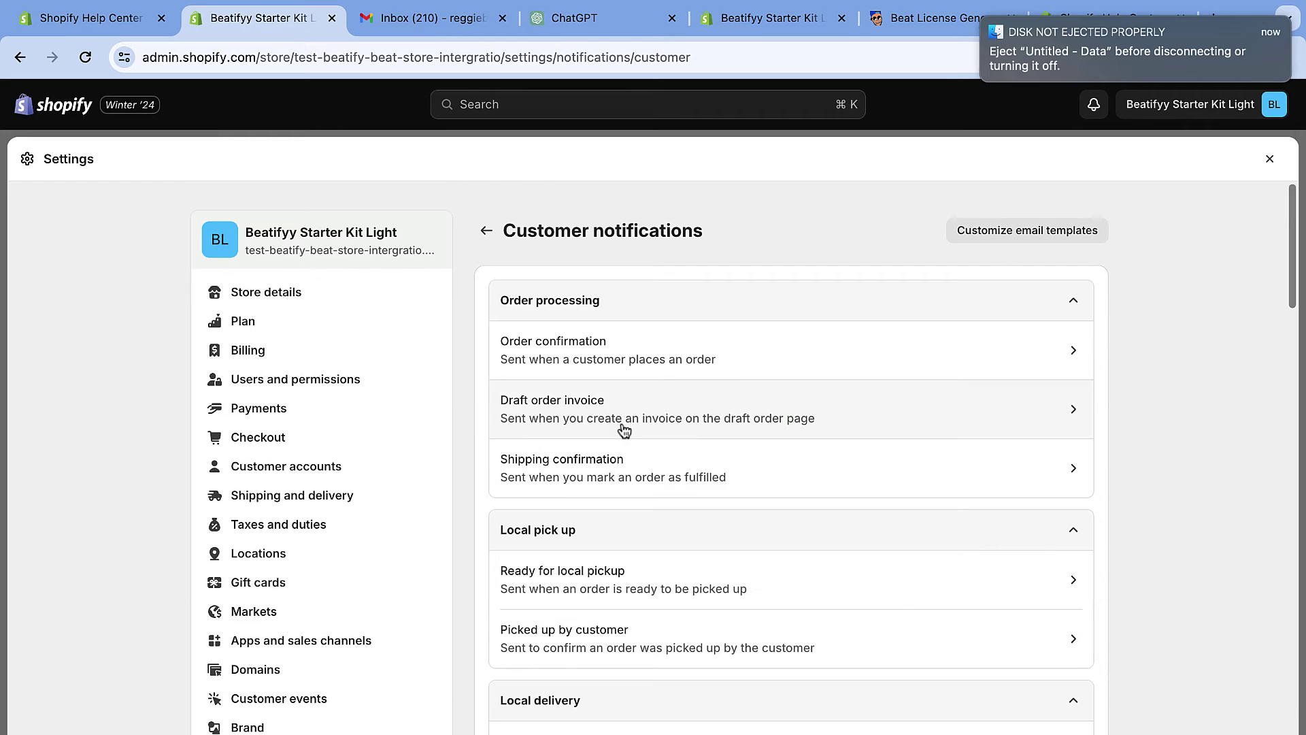
pyautogui.click(568, 354)
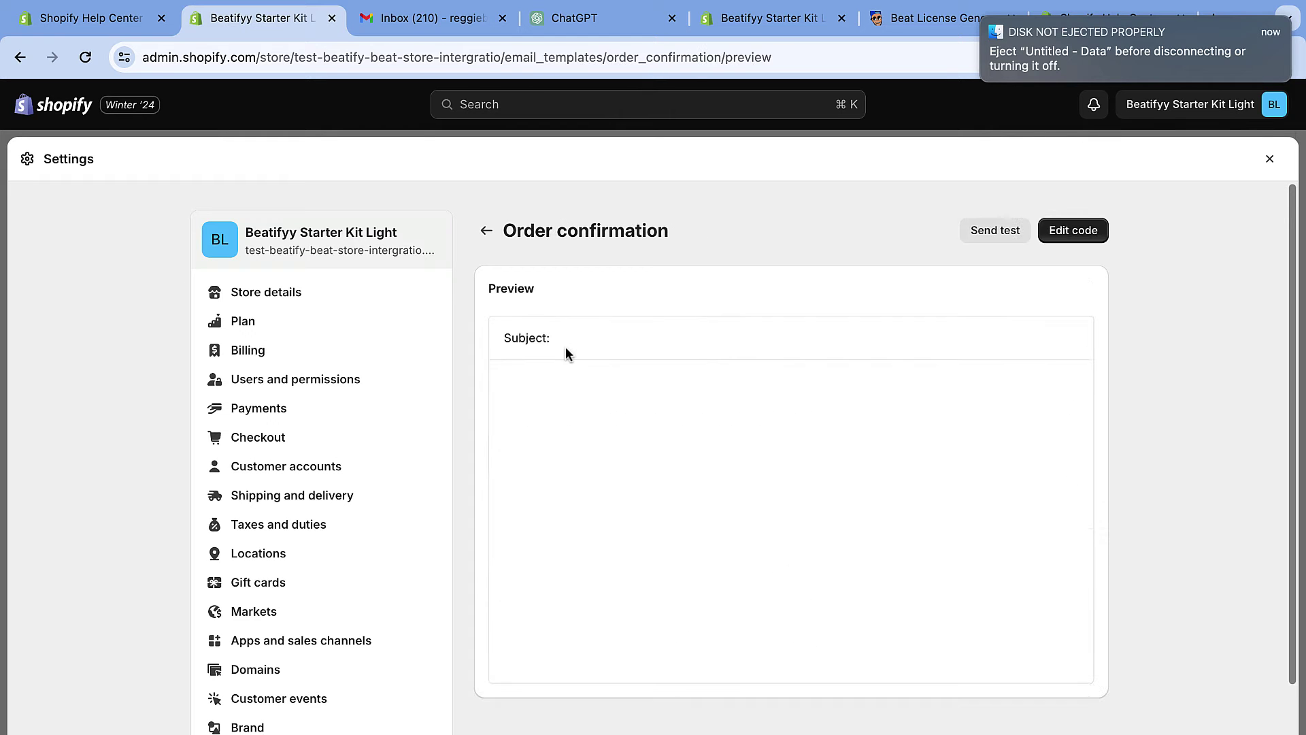
pyautogui.click(1076, 231)
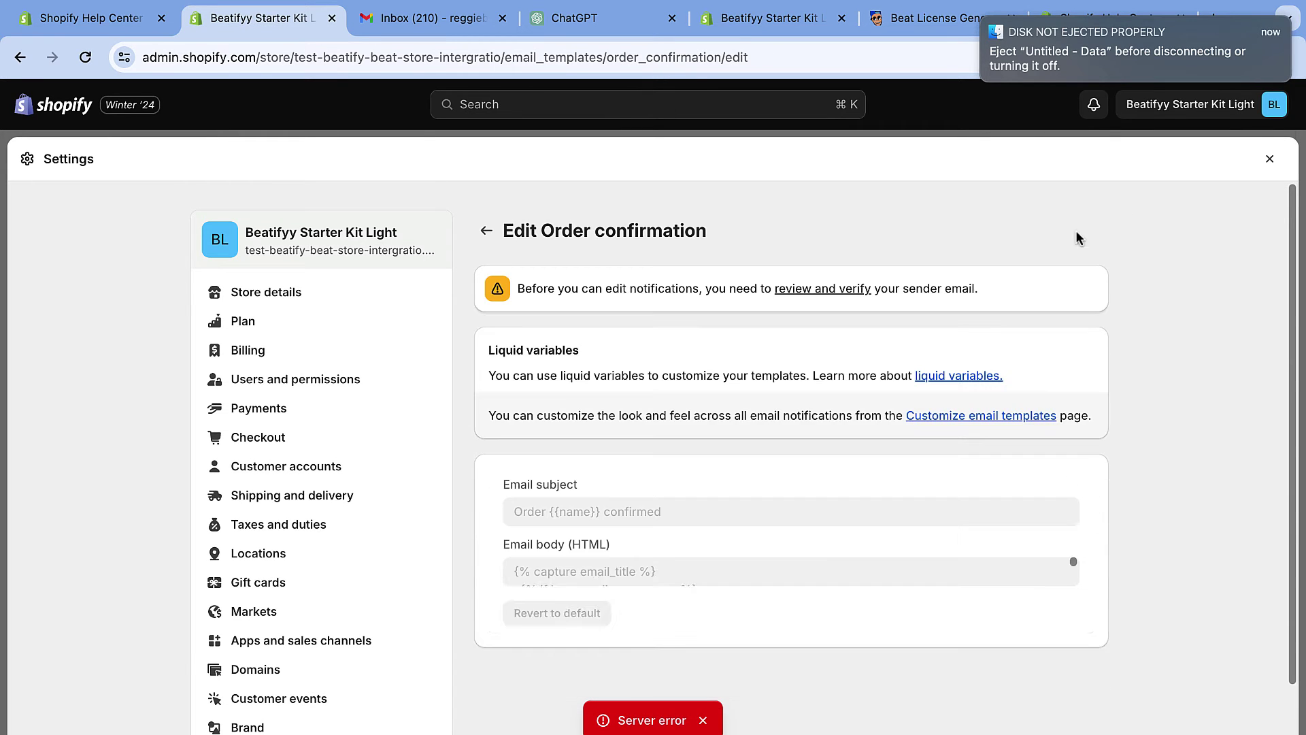
# Delete the old license code at the end of the email body after </html>
pyautogui.scroll(-3, 674, 455)
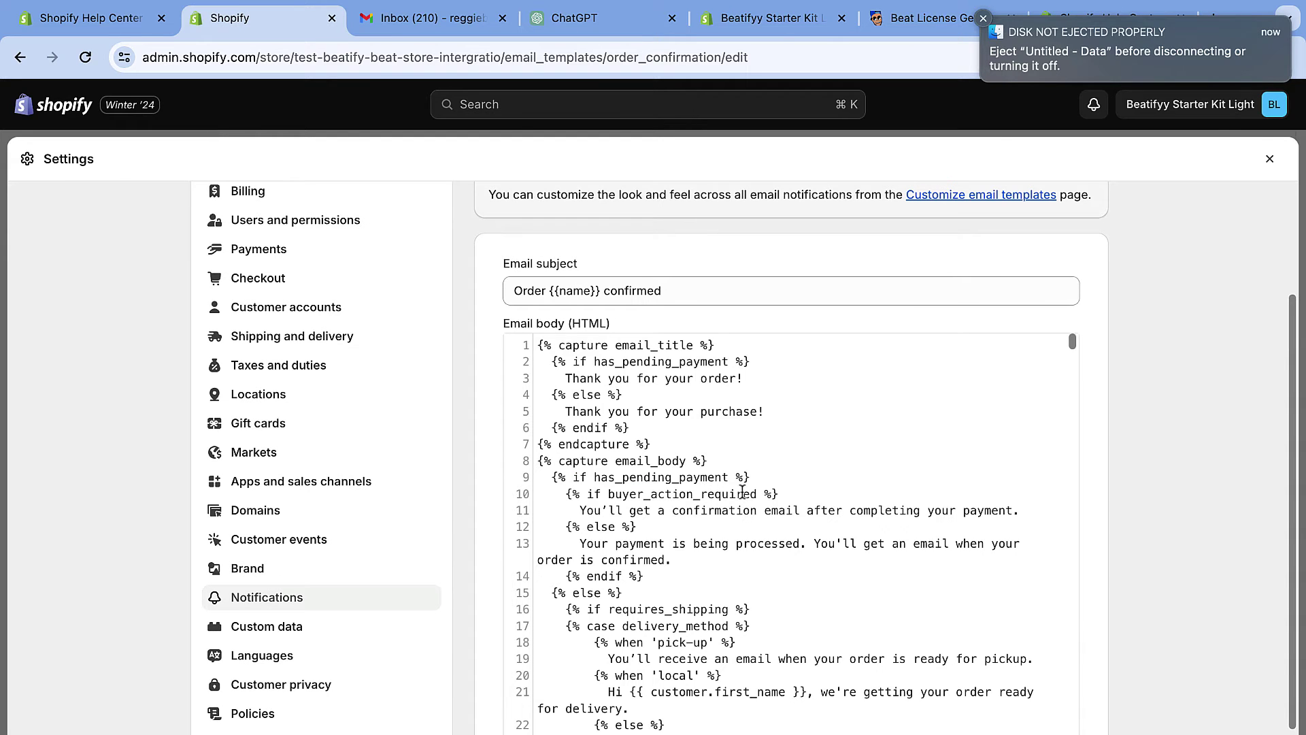
pyautogui.scroll(-20, 734, 487)
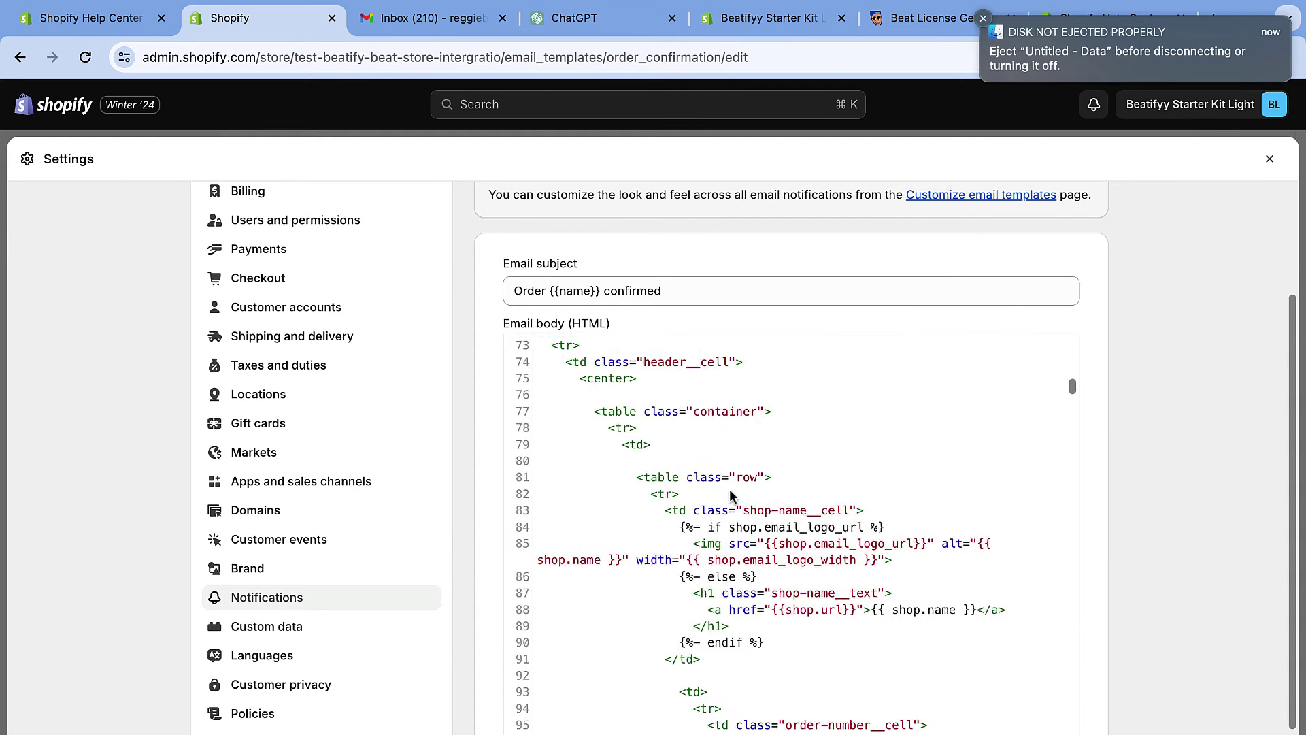
pyautogui.scroll(-20, 732, 493)
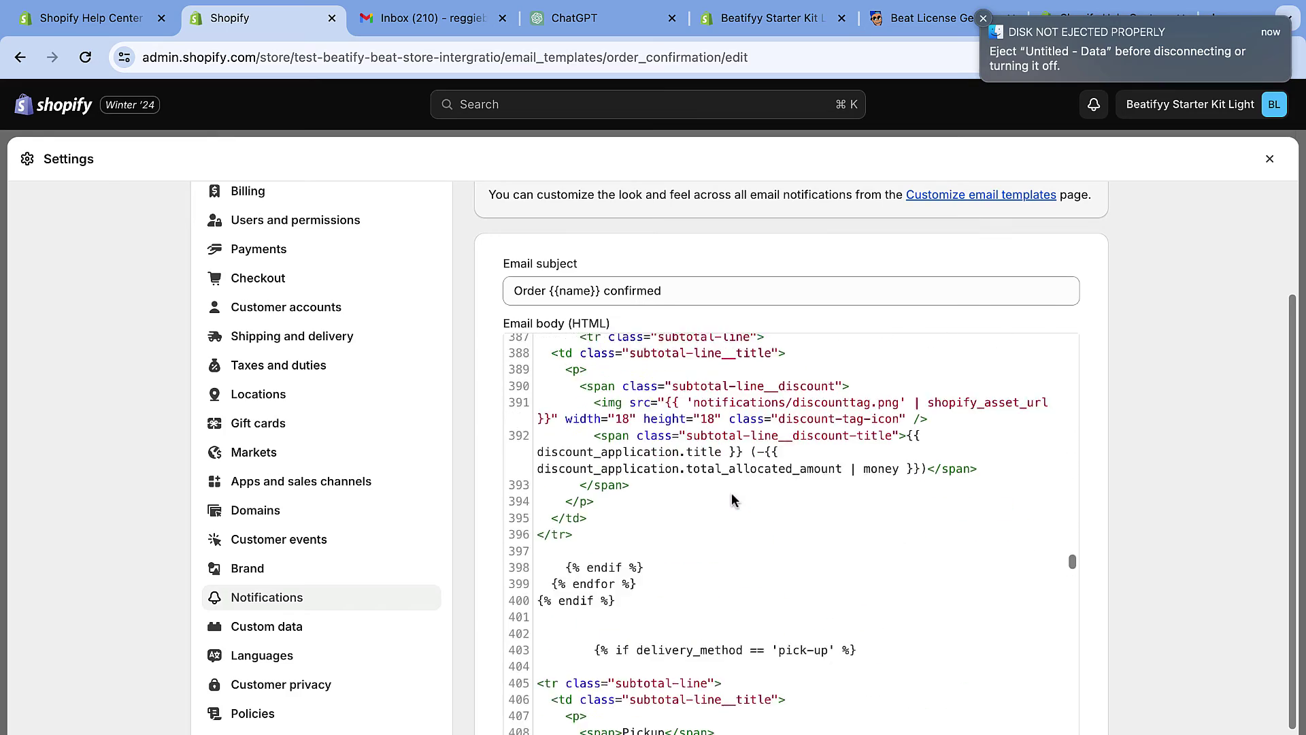
pyautogui.scroll(-10, 733, 500)
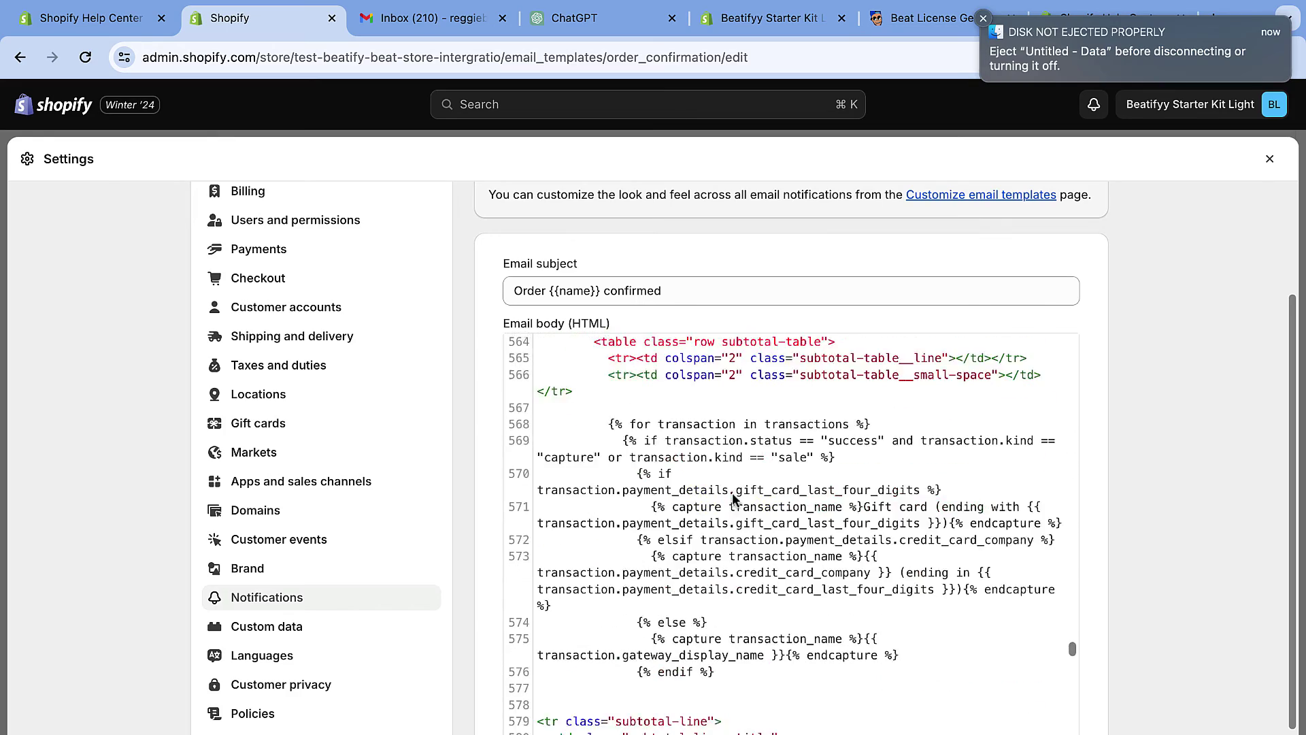
pyautogui.scroll(-20, 732, 492)
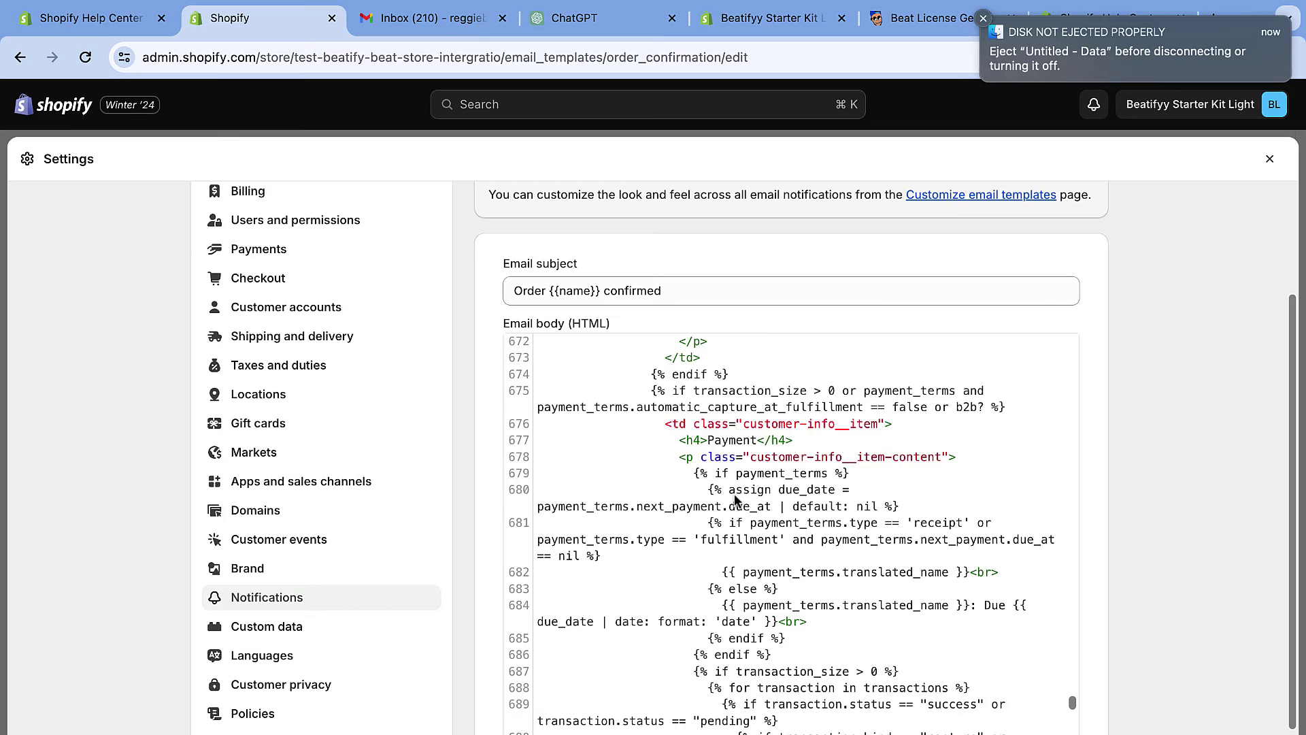
pyautogui.scroll(-20, 732, 497)
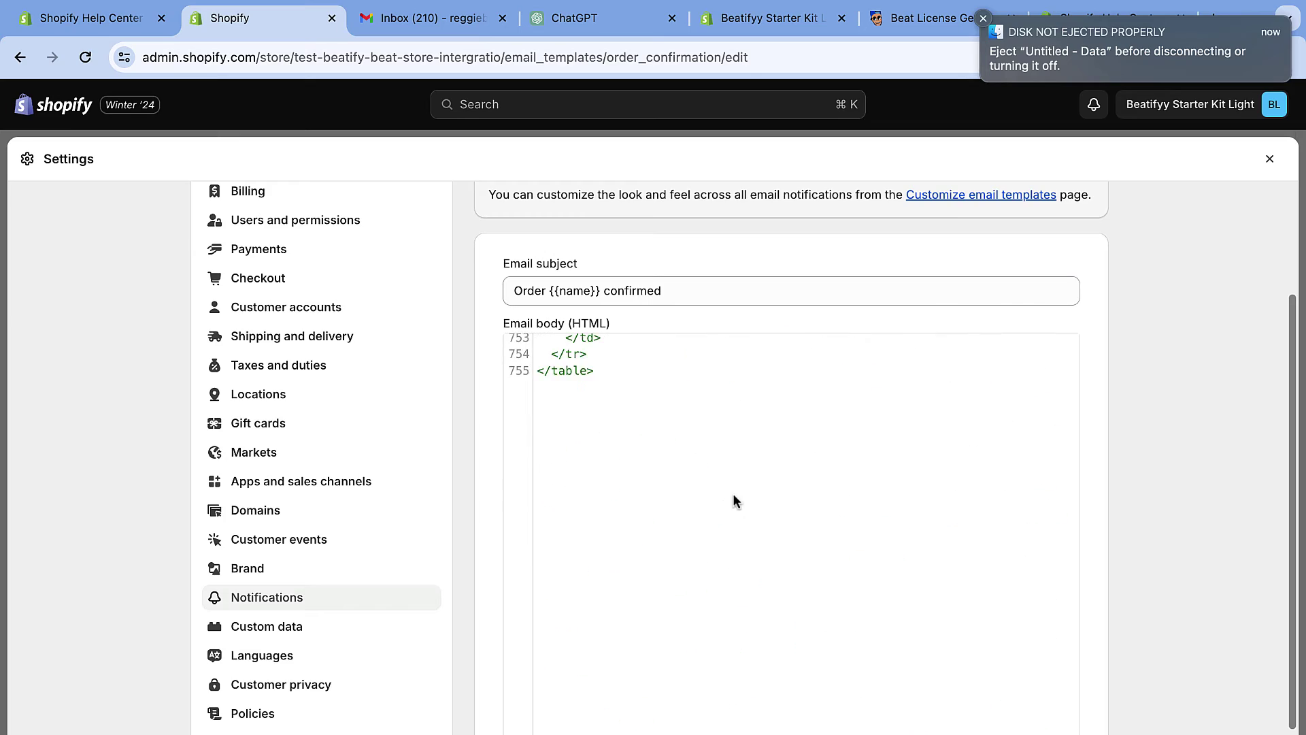
pyautogui.scroll(5, 735, 496)
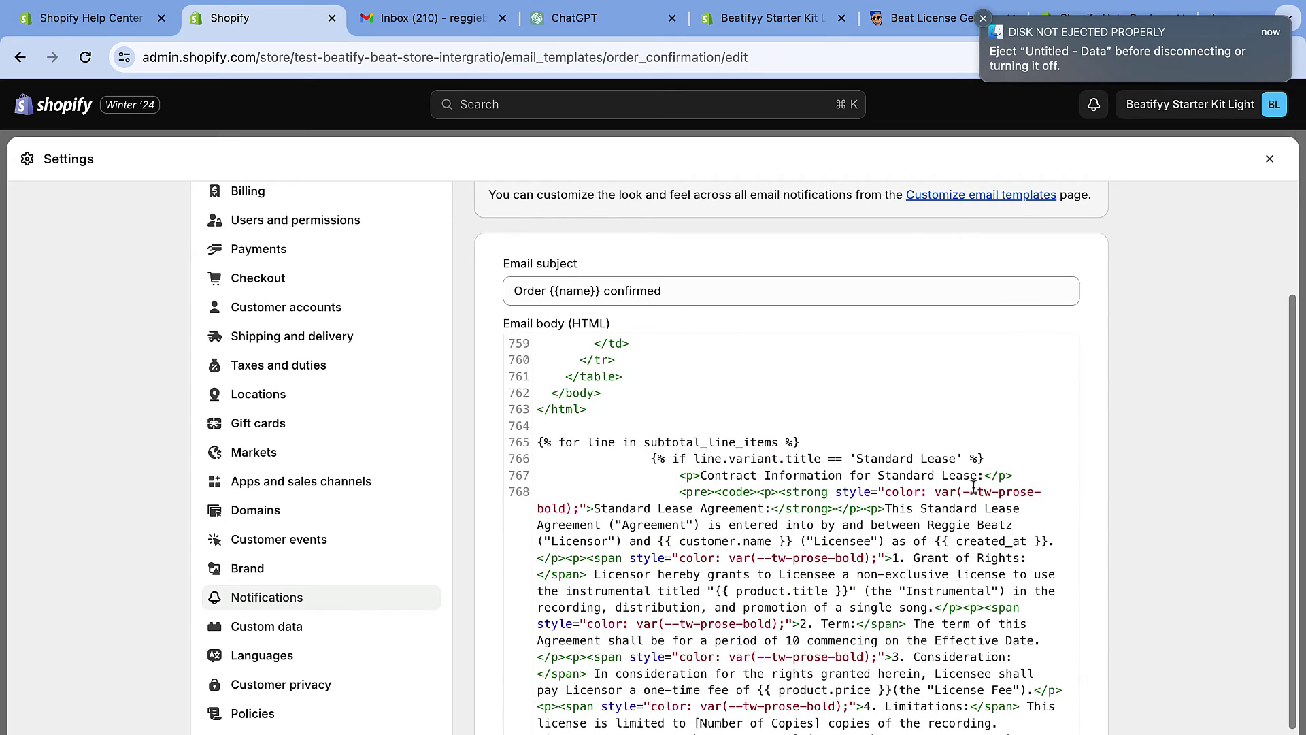
pyautogui.moveTo(536, 442); pyautogui.dragTo(741, 731)
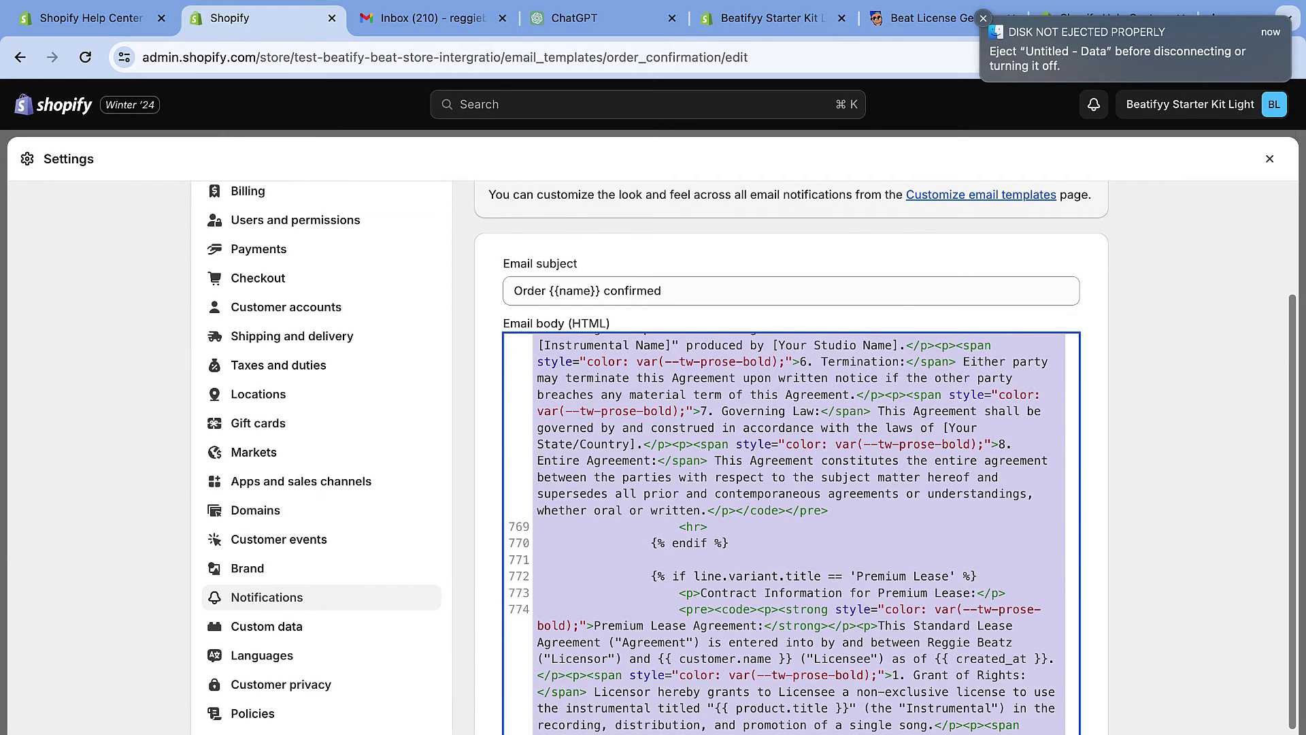
pyautogui.press('BackSpace')
pyautogui.moveTo(538, 306); pyautogui.dragTo(666, 436)
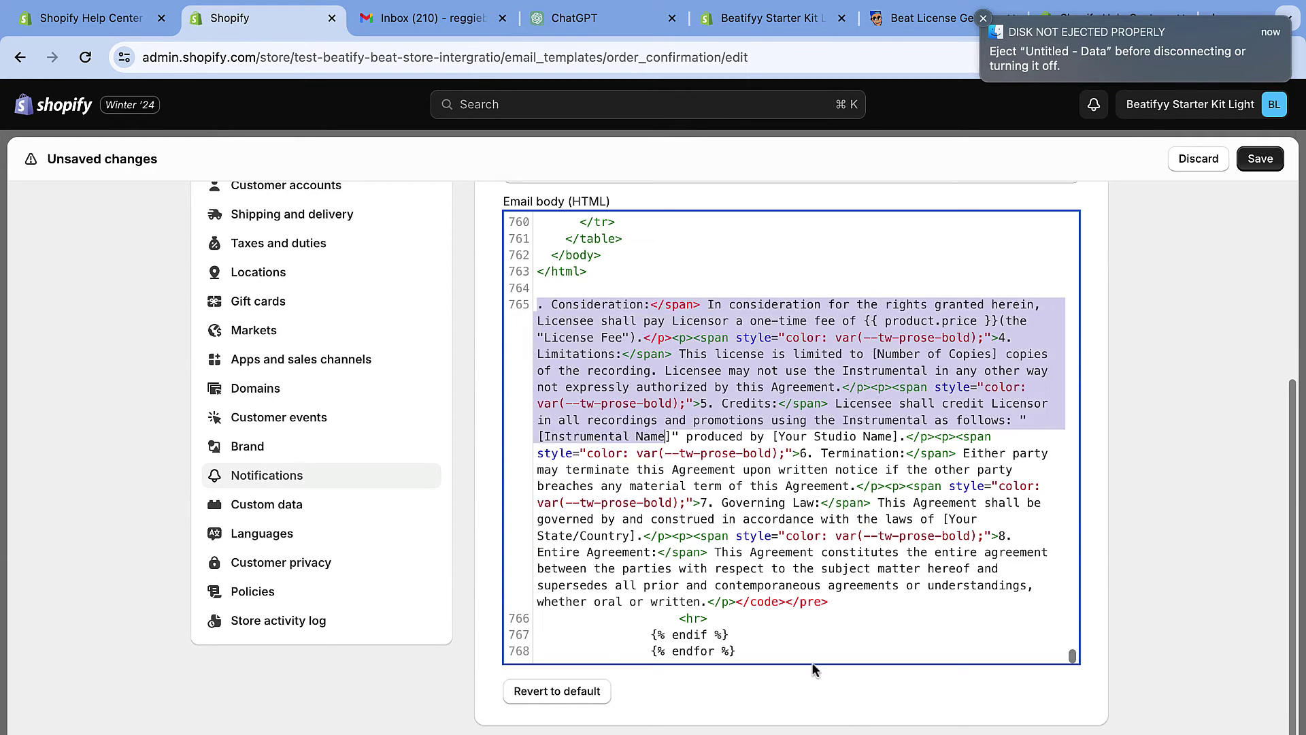
pyautogui.keyDown('shift'); pyautogui.click(812, 663); pyautogui.keyUp('shift')
pyautogui.press('BackSpace')
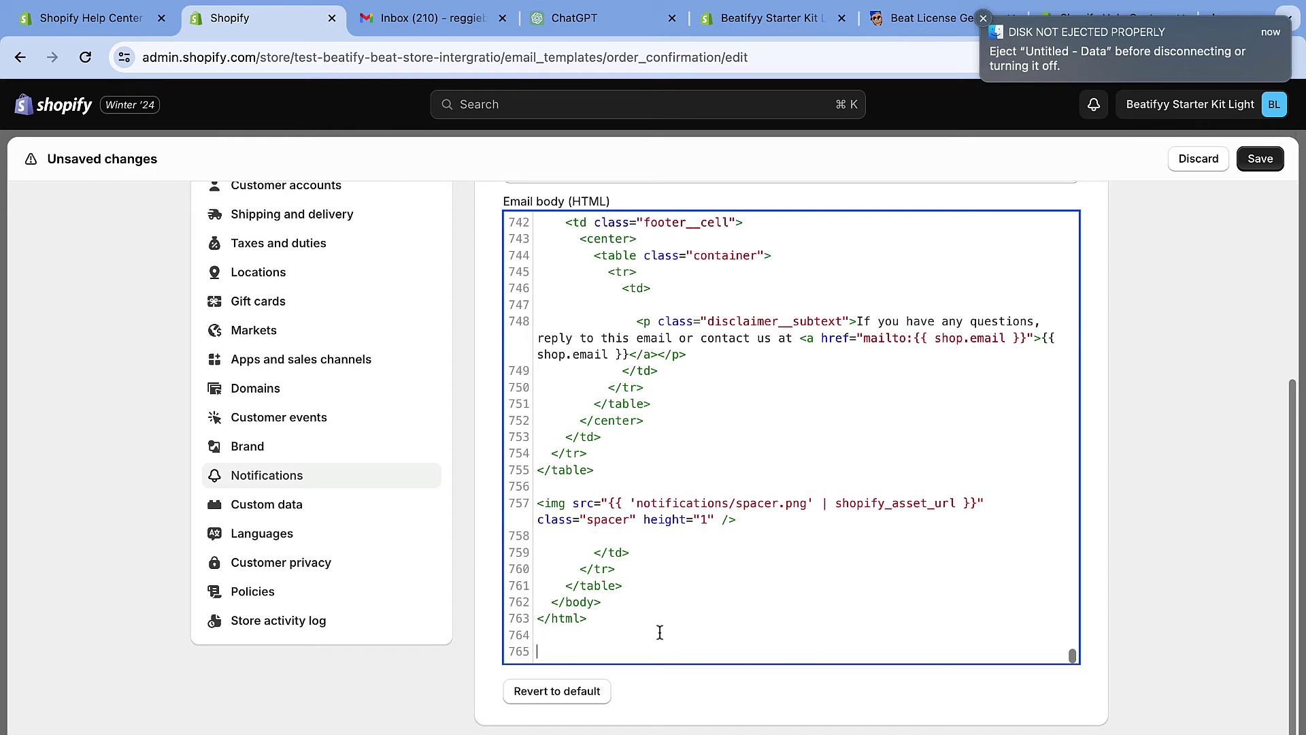
# Paste the new license code on the empty last line and save the template
pyautogui.moveTo(585, 622); pyautogui.dragTo(537, 620)
pyautogui.click(572, 653)
pyautogui.hotkey('ctrl', 'v')
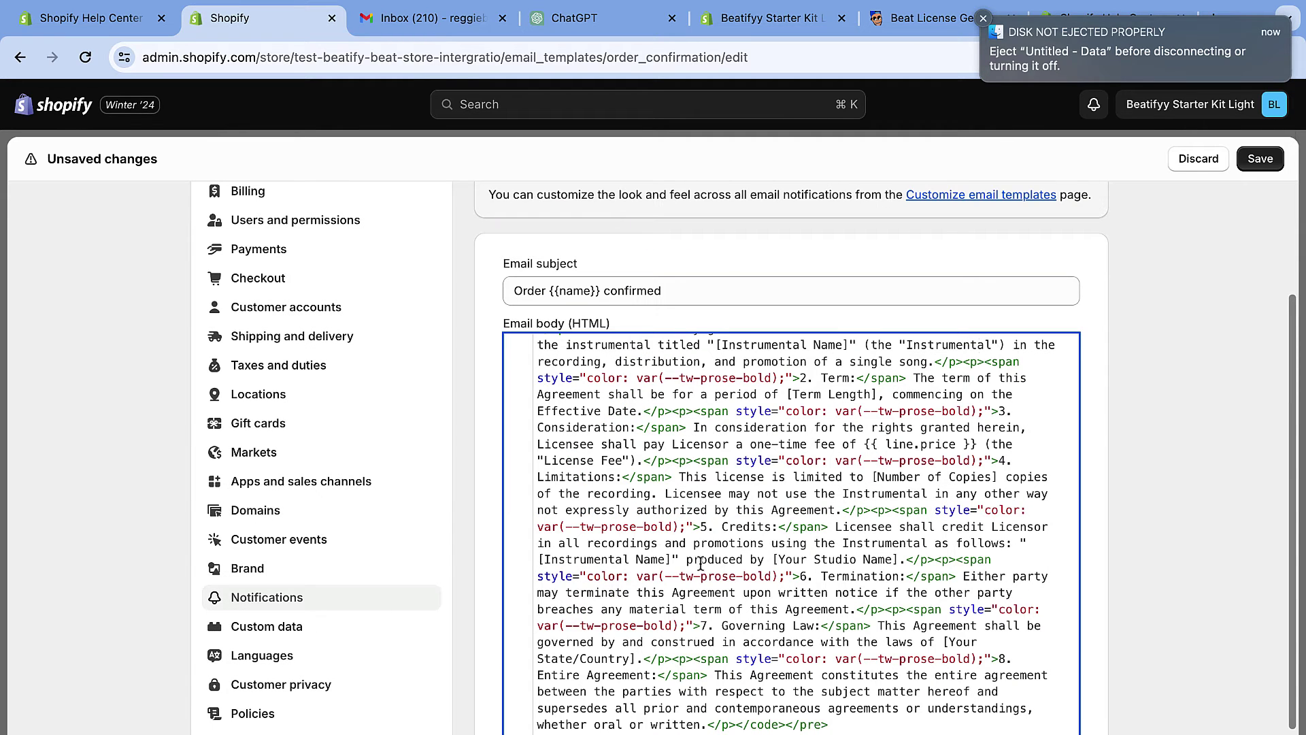
pyautogui.scroll(3, 707, 512)
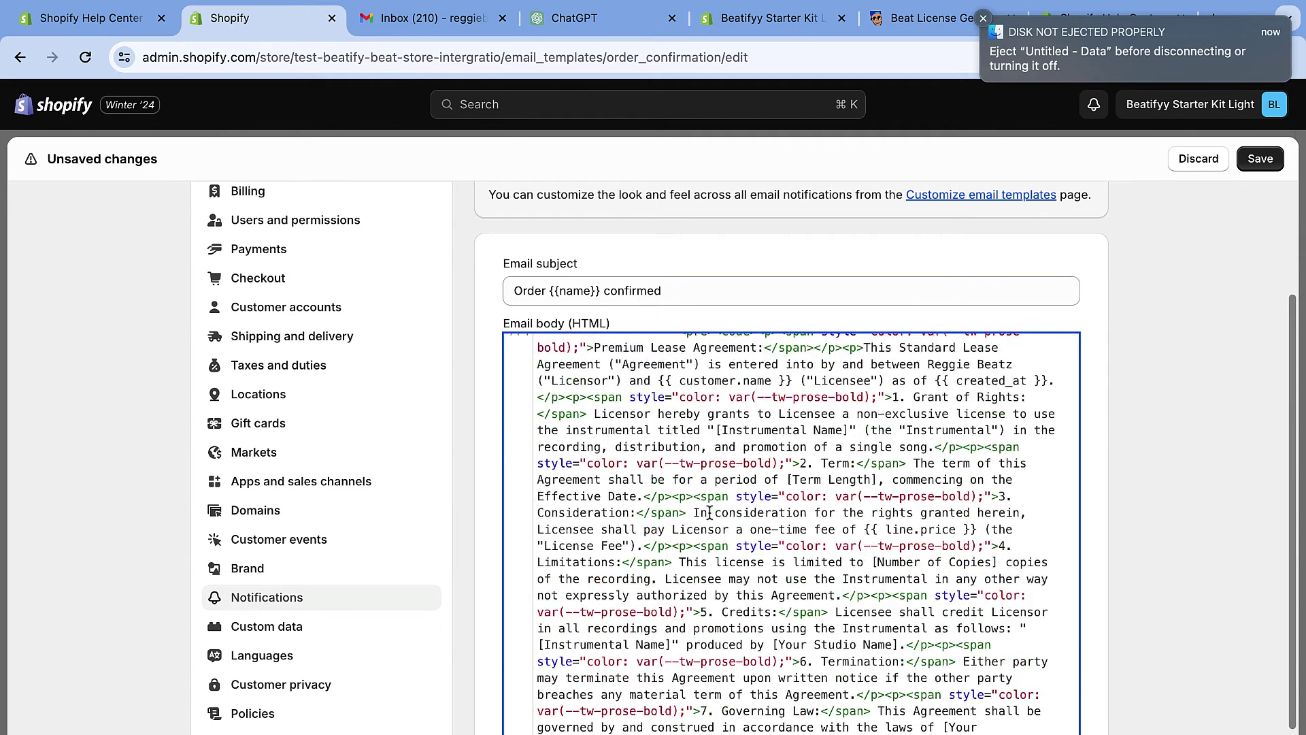
pyautogui.scroll(5, 707, 511)
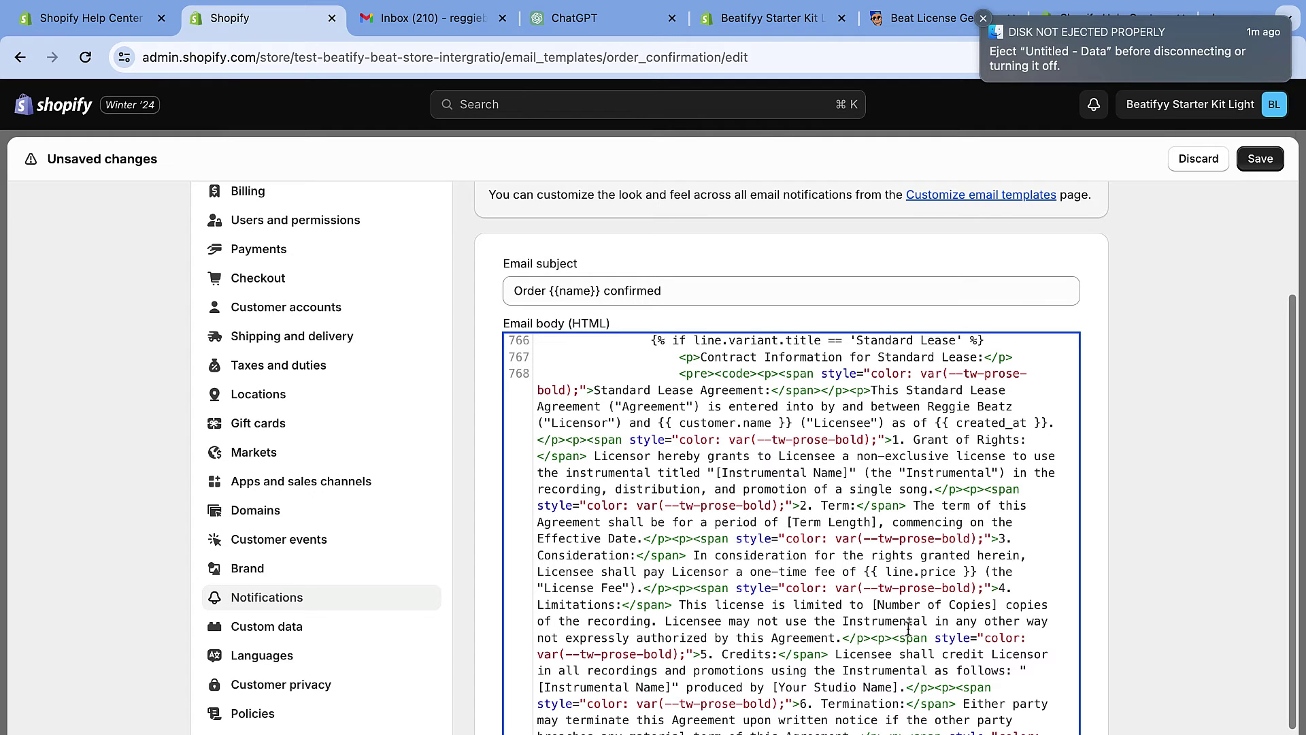
pyautogui.click(1260, 158)
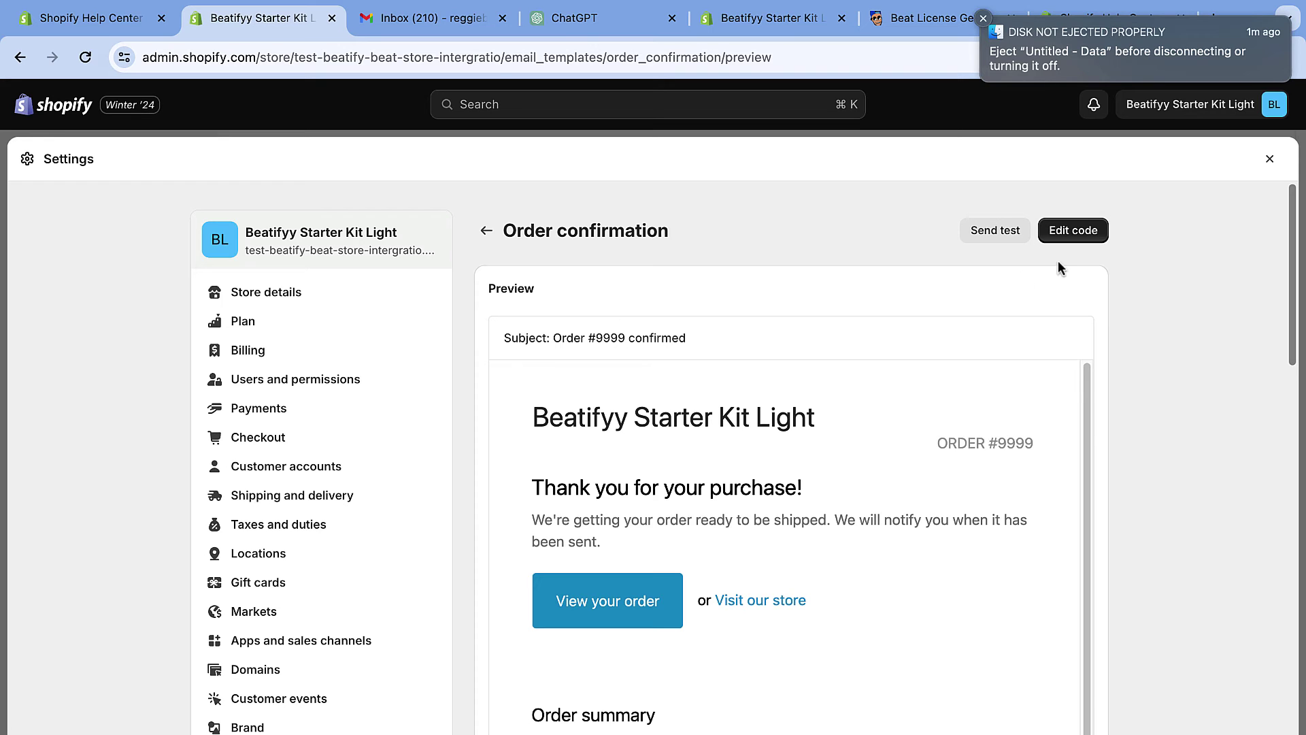
pyautogui.scroll(-1, 687, 301)
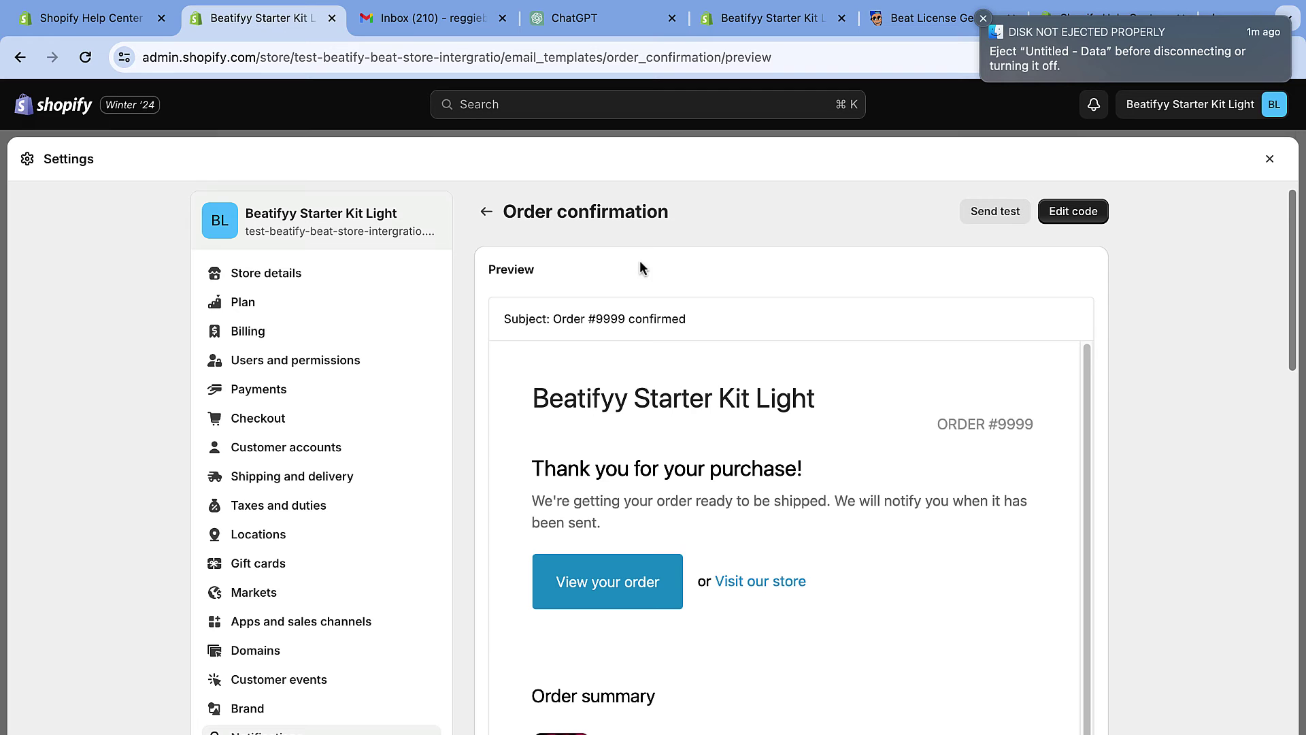
pyautogui.scroll(-4, 722, 267)
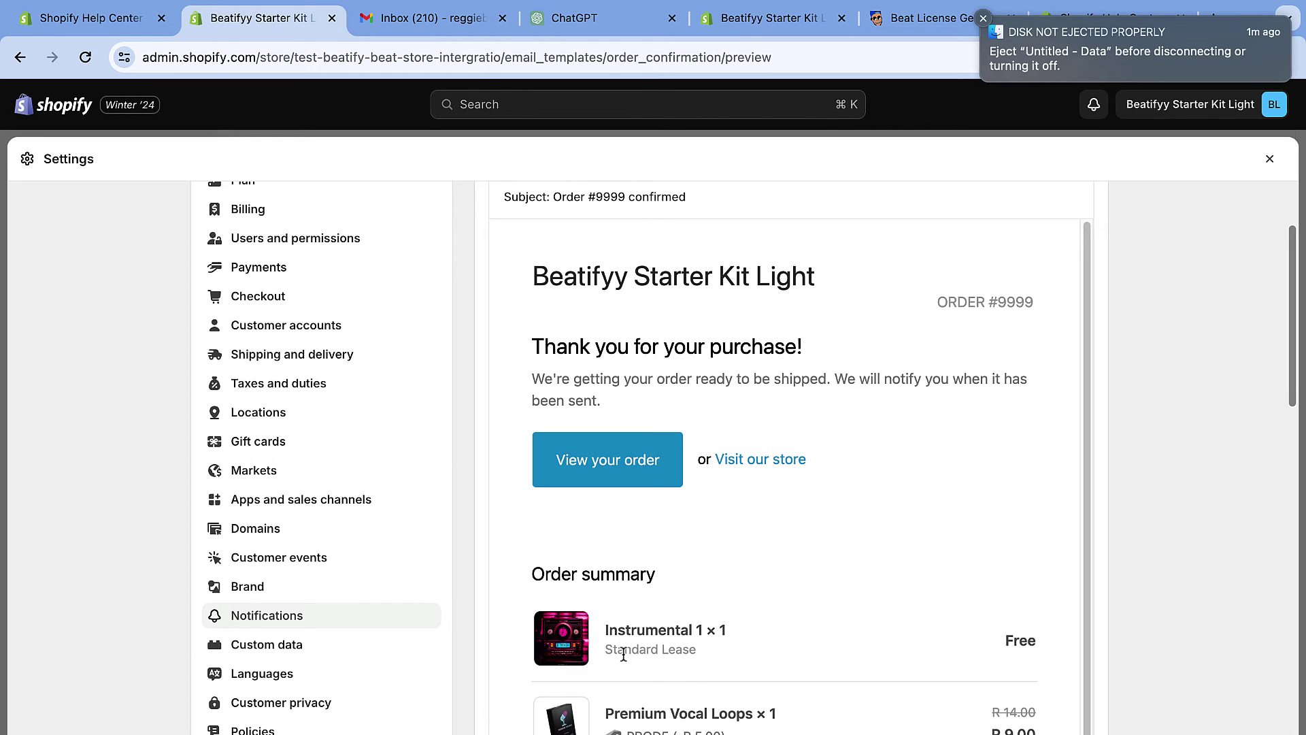
pyautogui.scroll(-5, 666, 638)
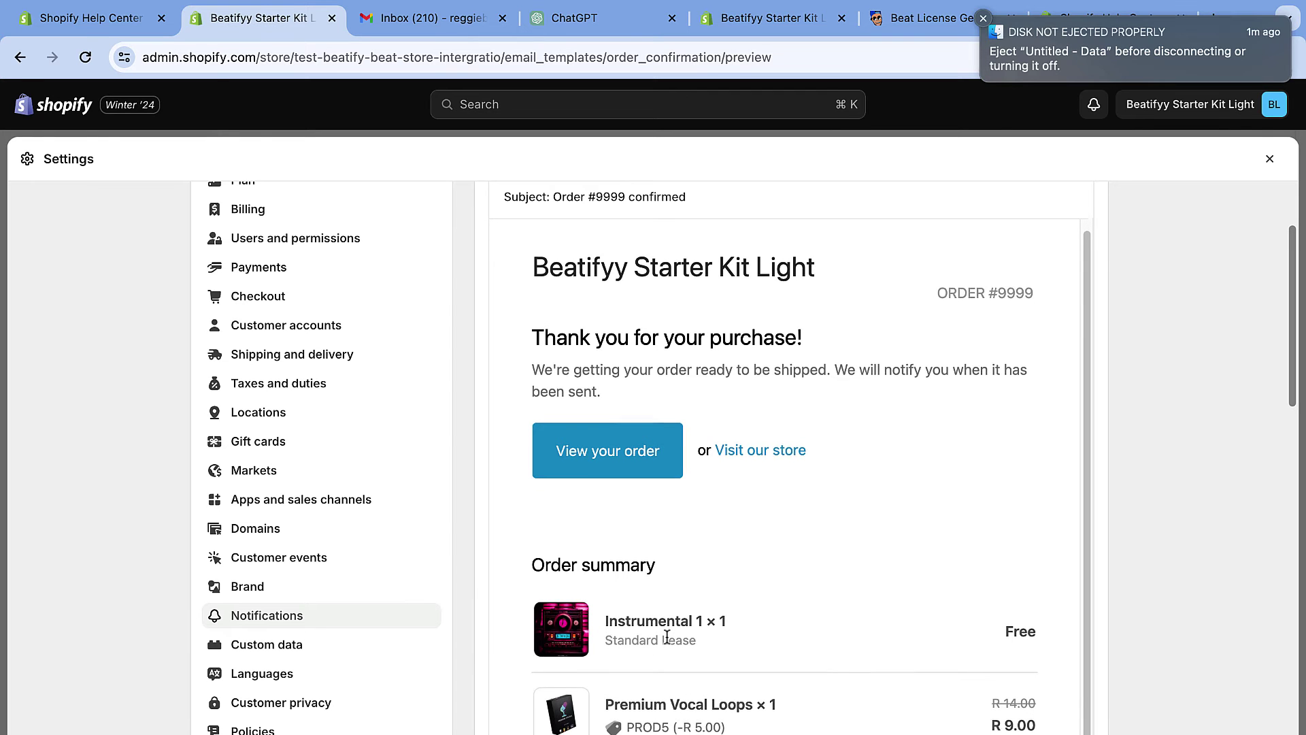
pyautogui.scroll(-15, 756, 597)
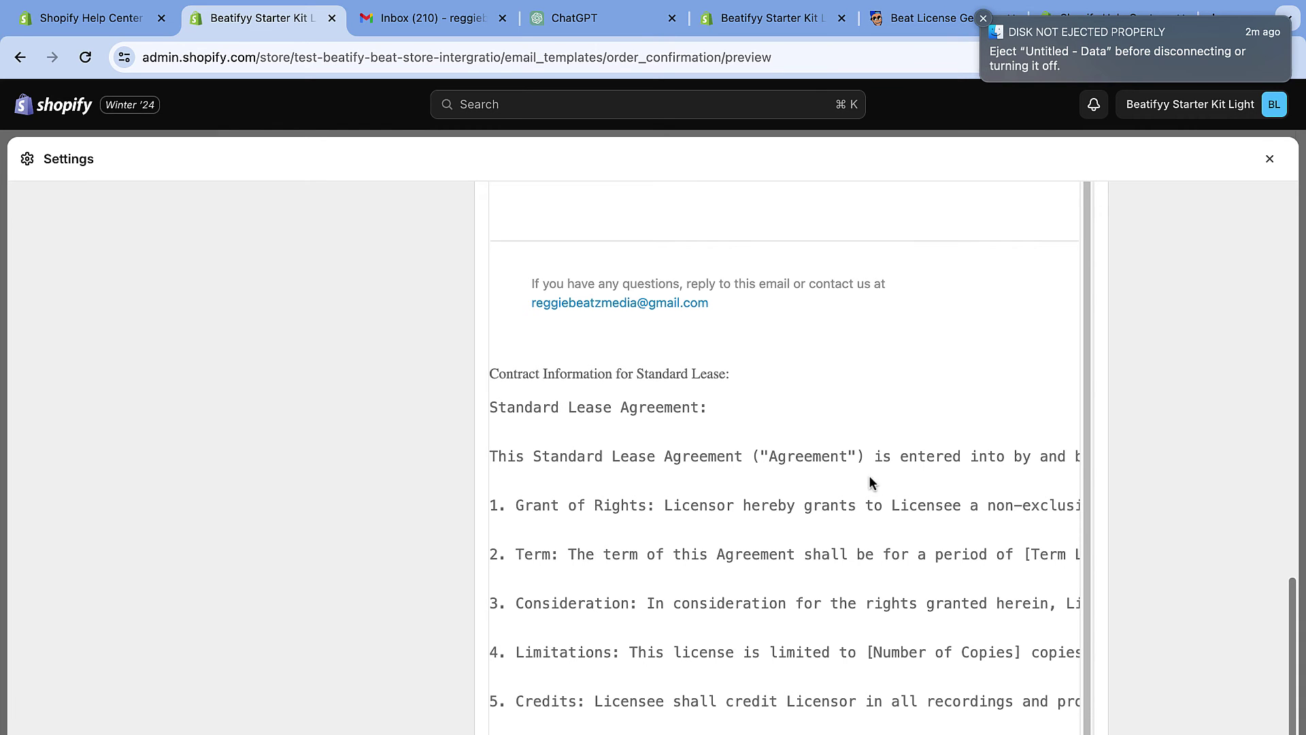
pyautogui.hscroll(6, 885, 452)
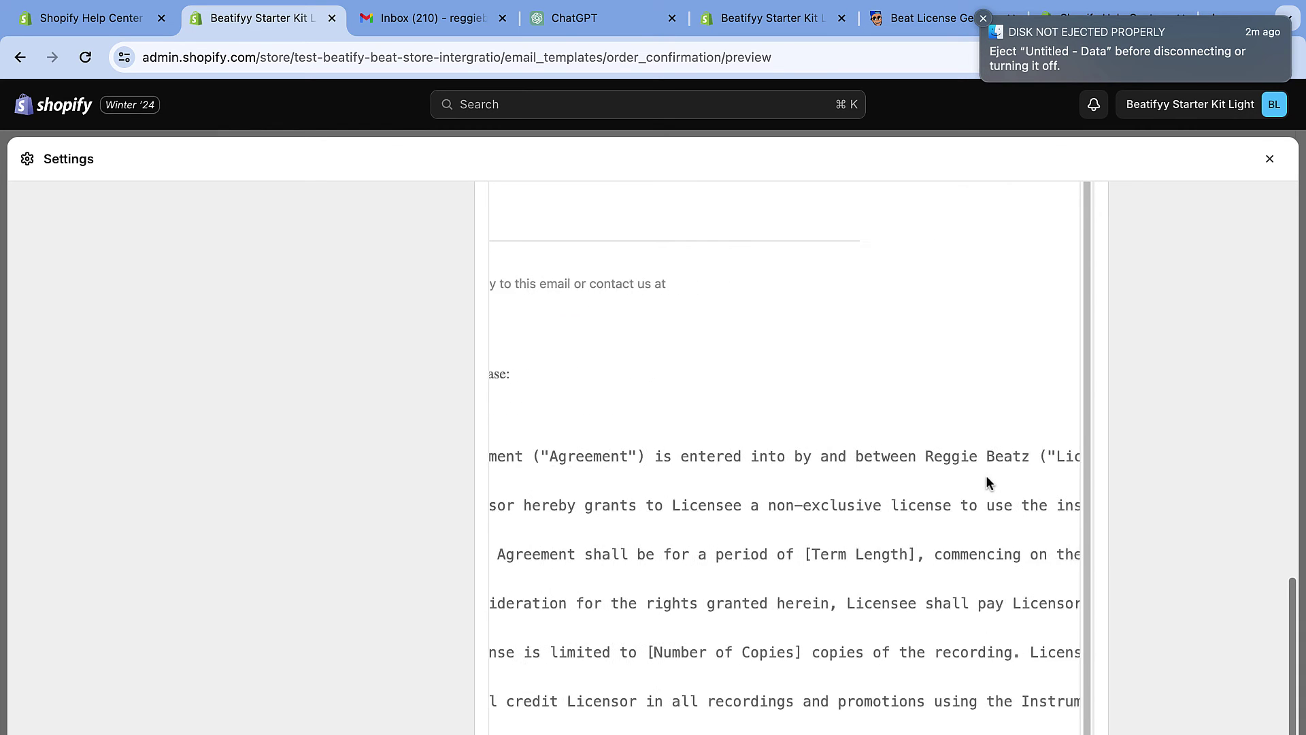
pyautogui.hscroll(10, 973, 476)
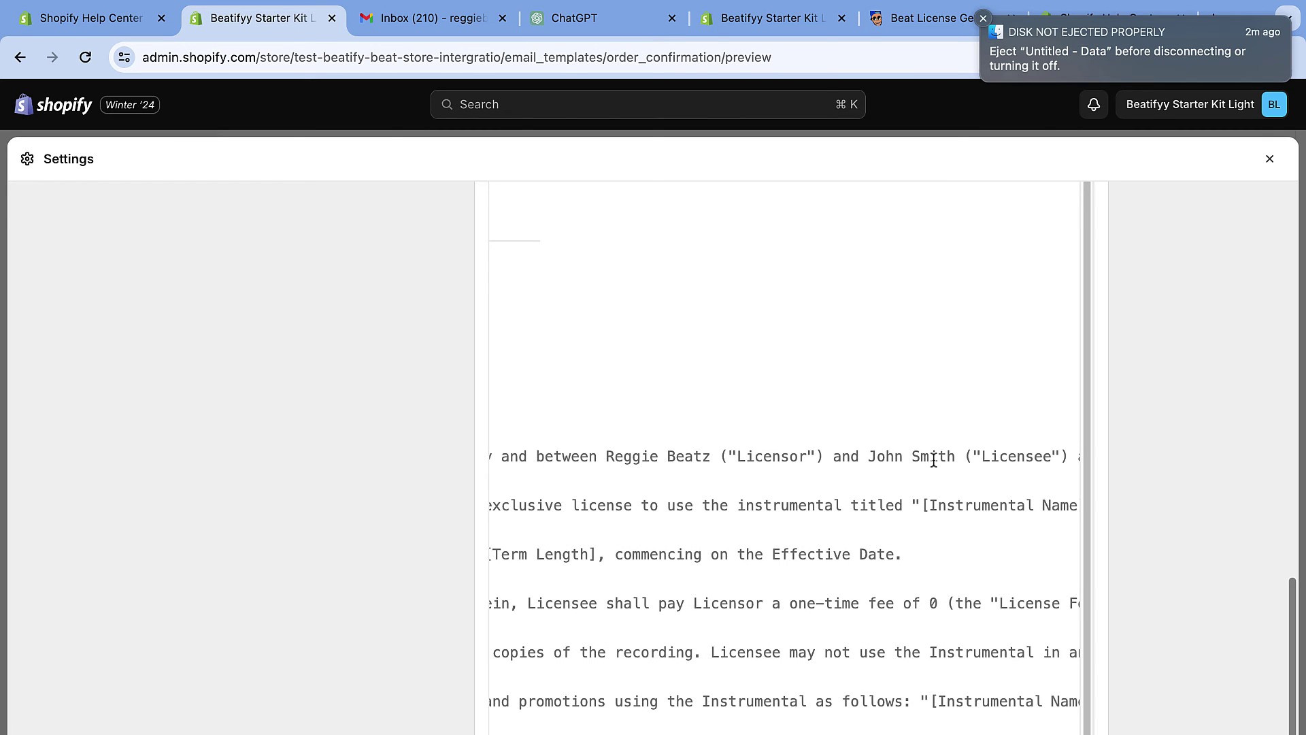
pyautogui.hscroll(-15, 933, 460)
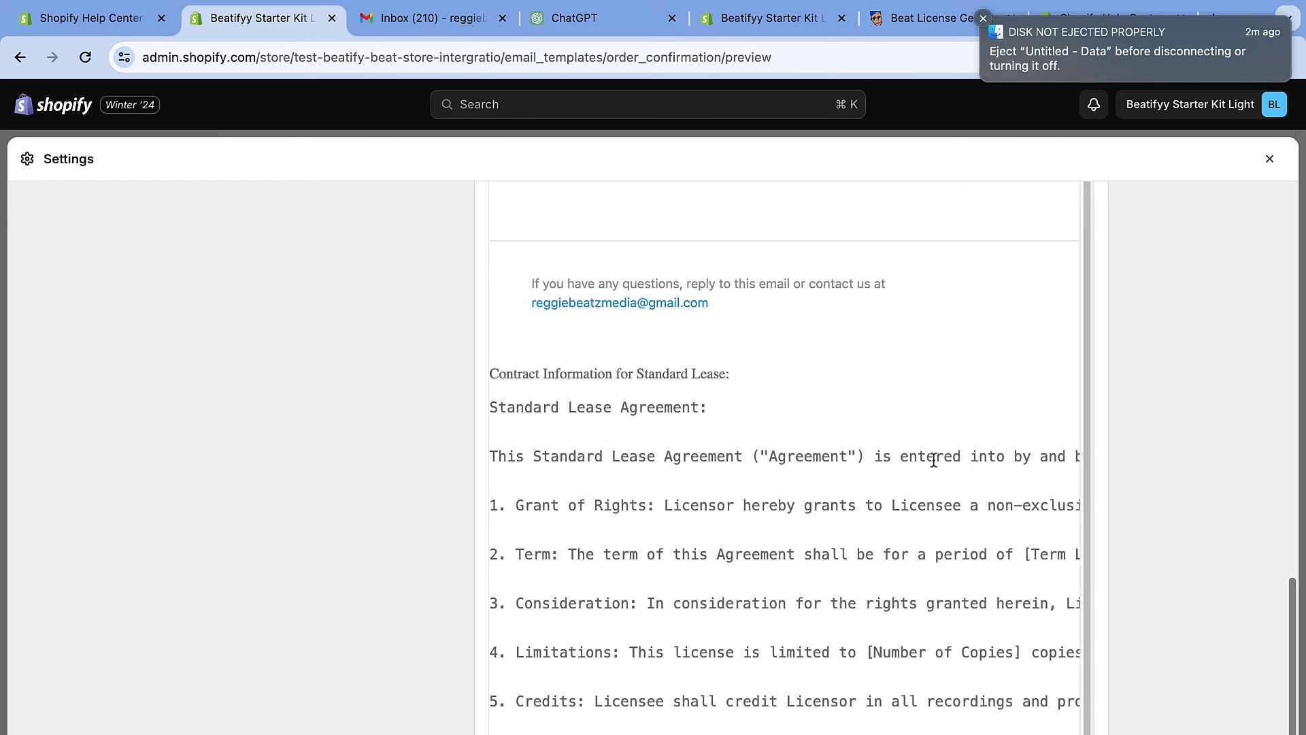
pyautogui.scroll(-5, 933, 460)
pyautogui.hscroll(10, 933, 459)
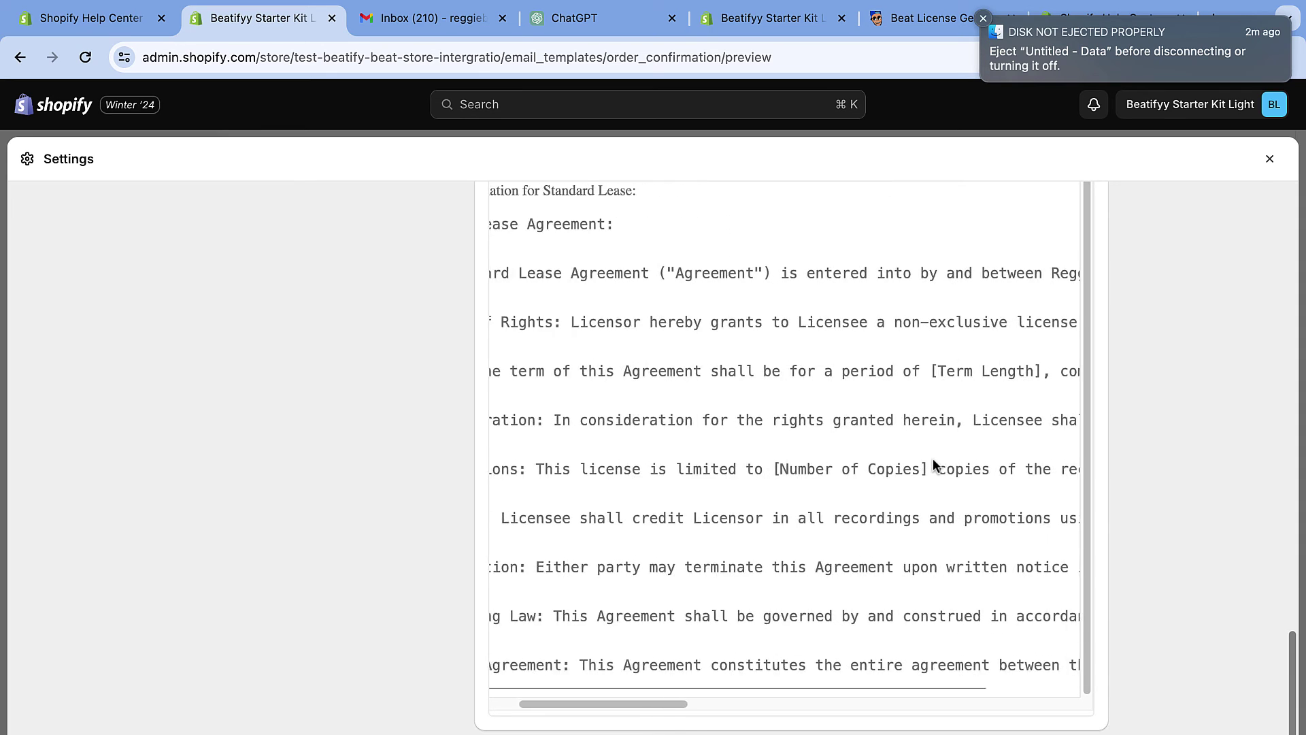
pyautogui.hscroll(10, 933, 459)
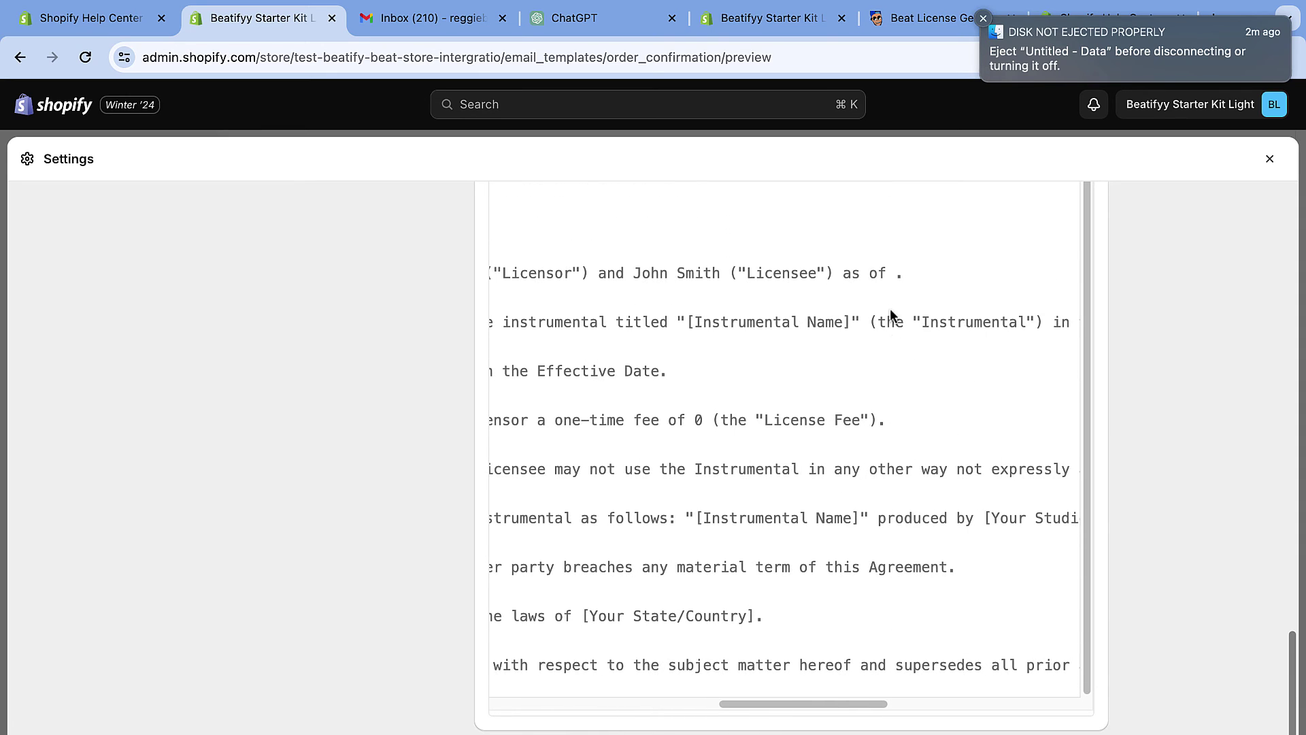
pyautogui.doubleClick(890, 273)
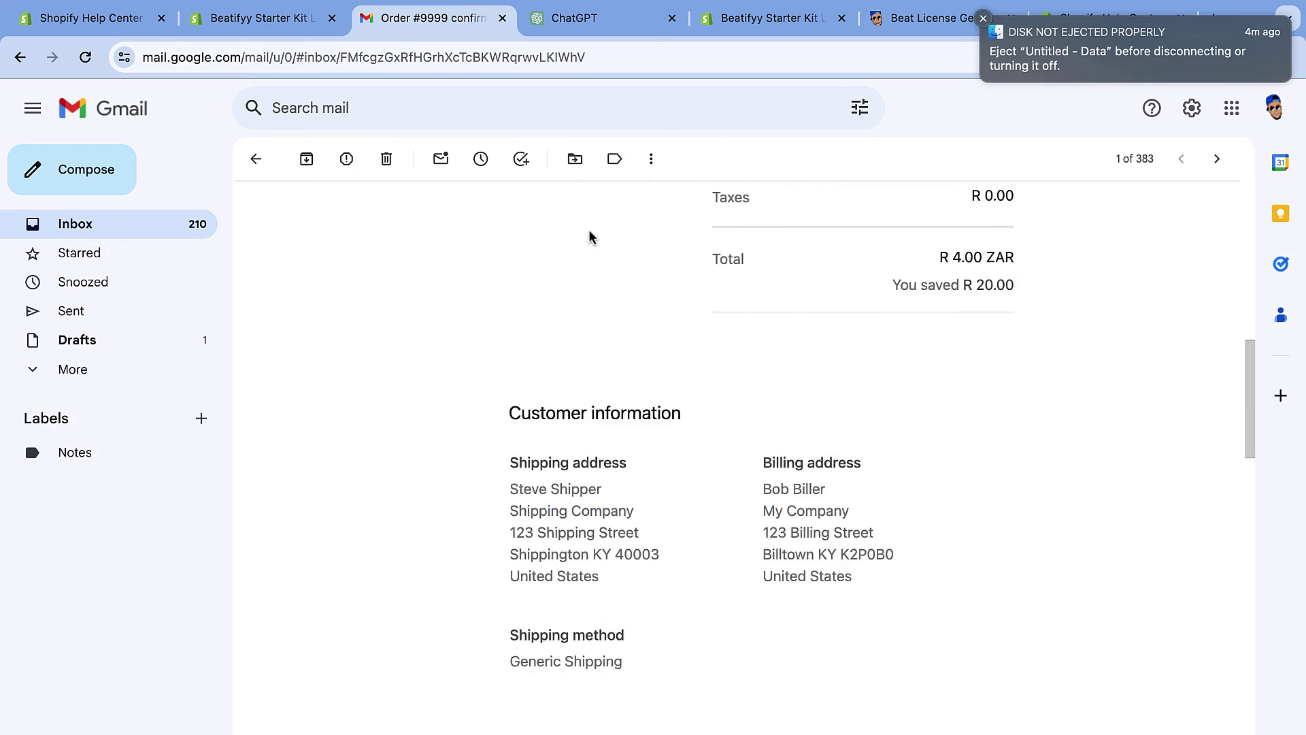
# Review the Standard Lease contract in the Order #9999 email, then open its print view
pyautogui.scroll(12, 591, 234)
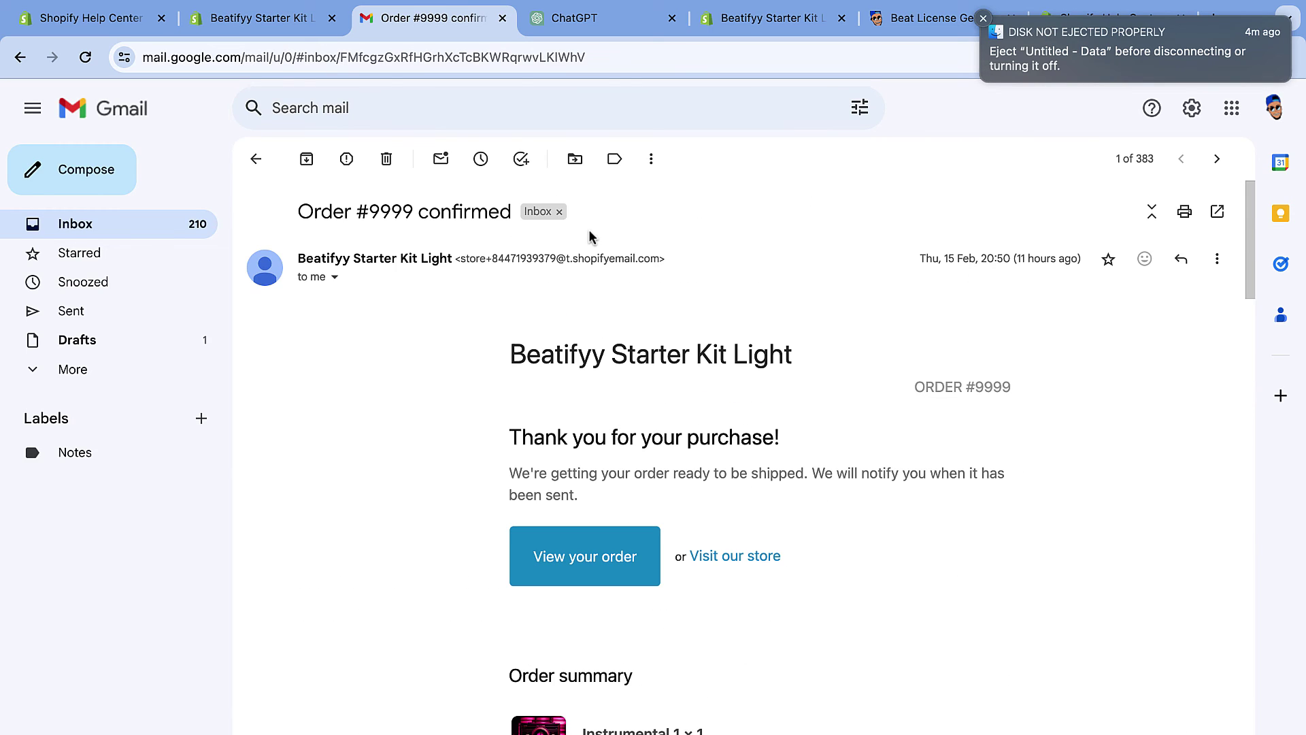
pyautogui.scroll(-10, 591, 237)
pyautogui.scroll(-10, 589, 236)
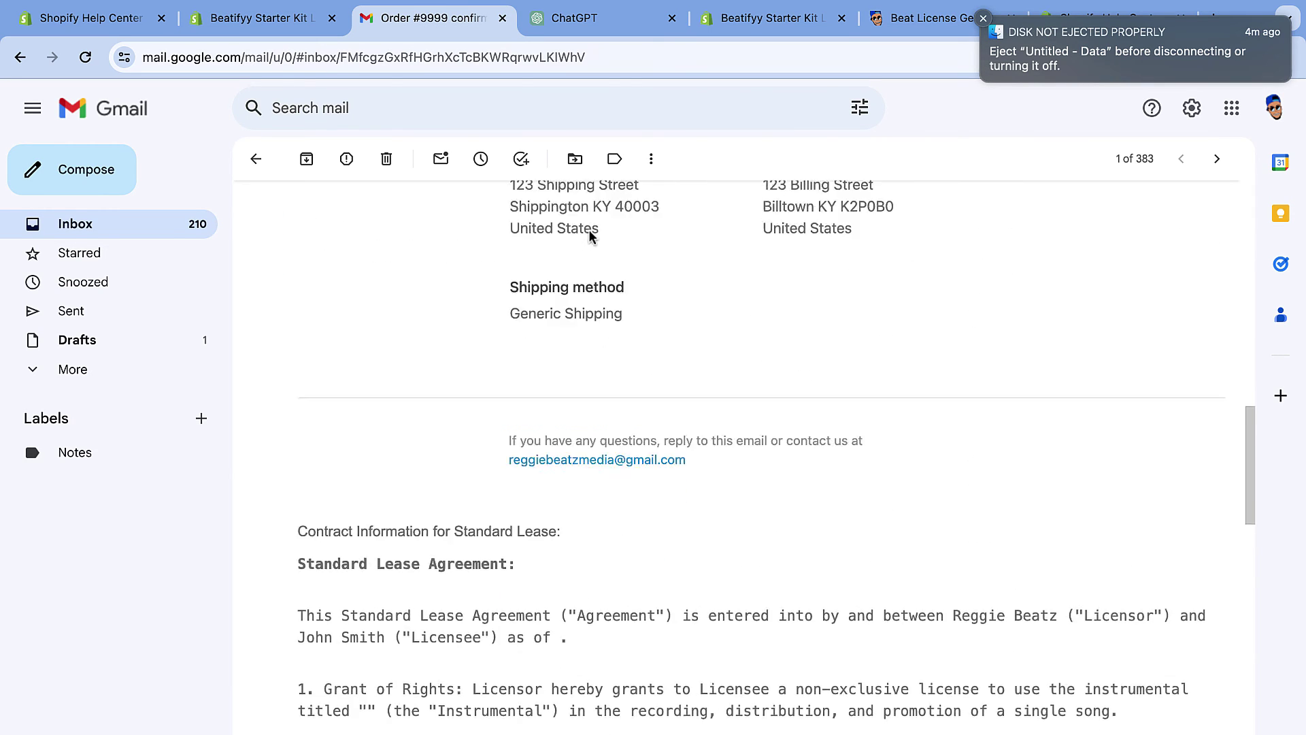
pyautogui.scroll(-2, 589, 236)
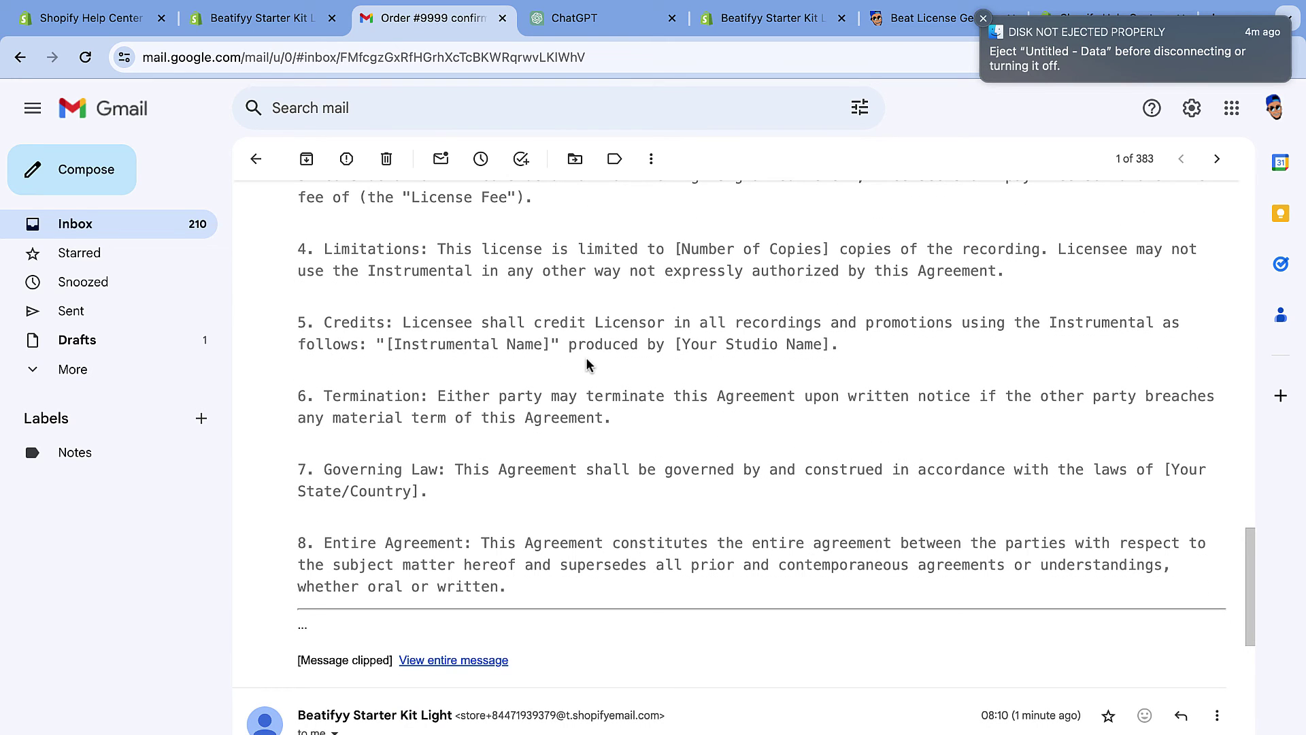
pyautogui.scroll(6, 595, 381)
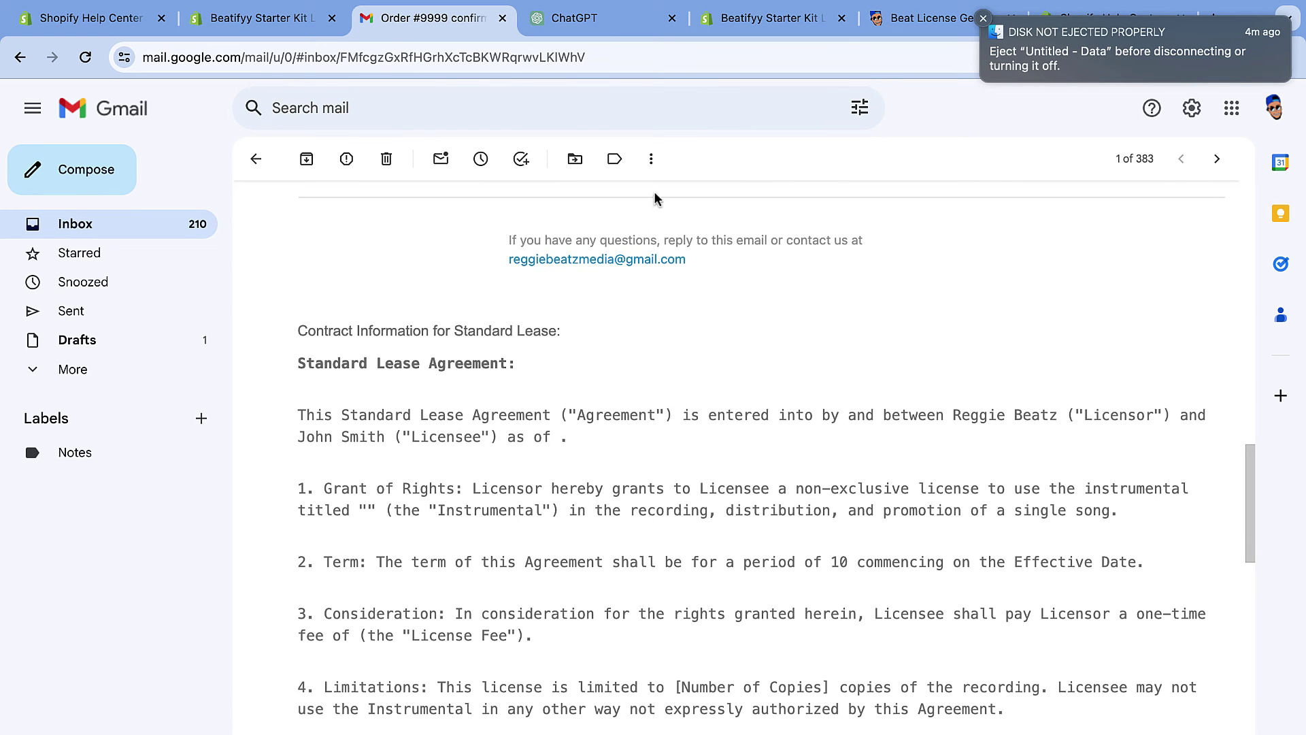
pyautogui.click(651, 161)
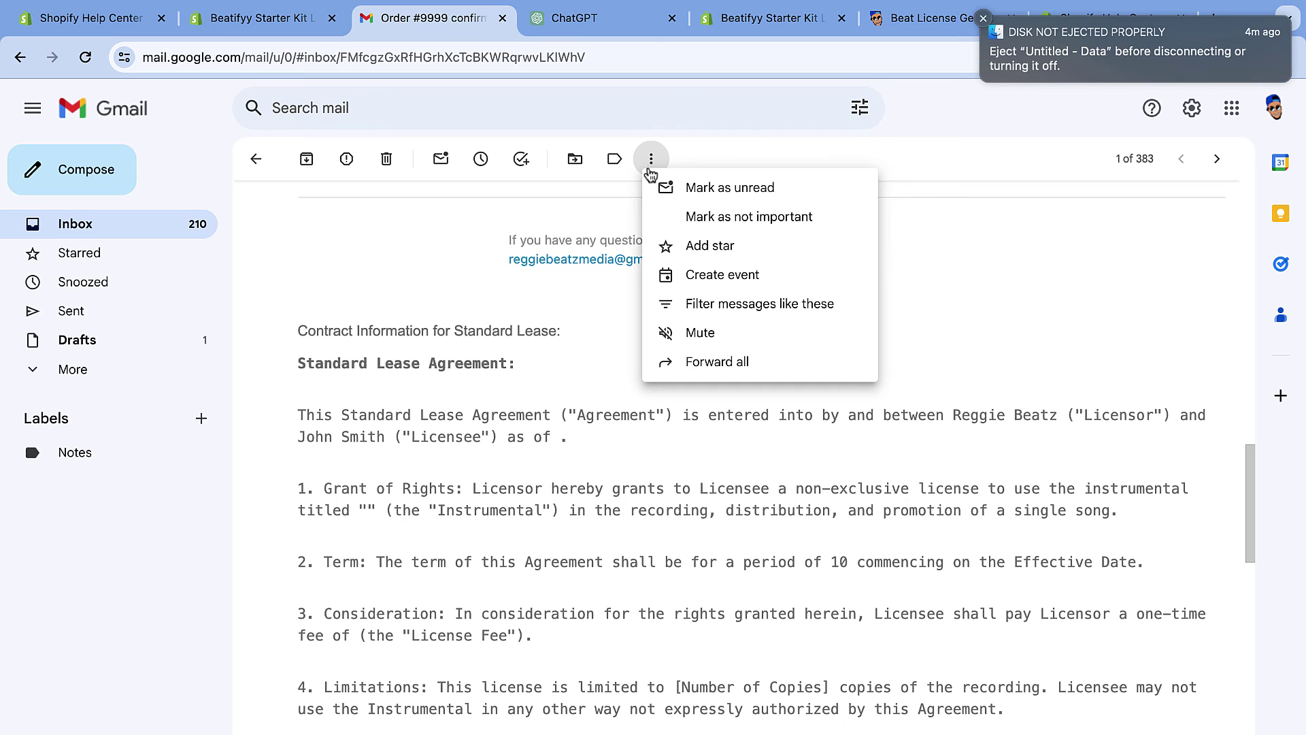
pyautogui.click(649, 170)
pyautogui.scroll(15, 807, 371)
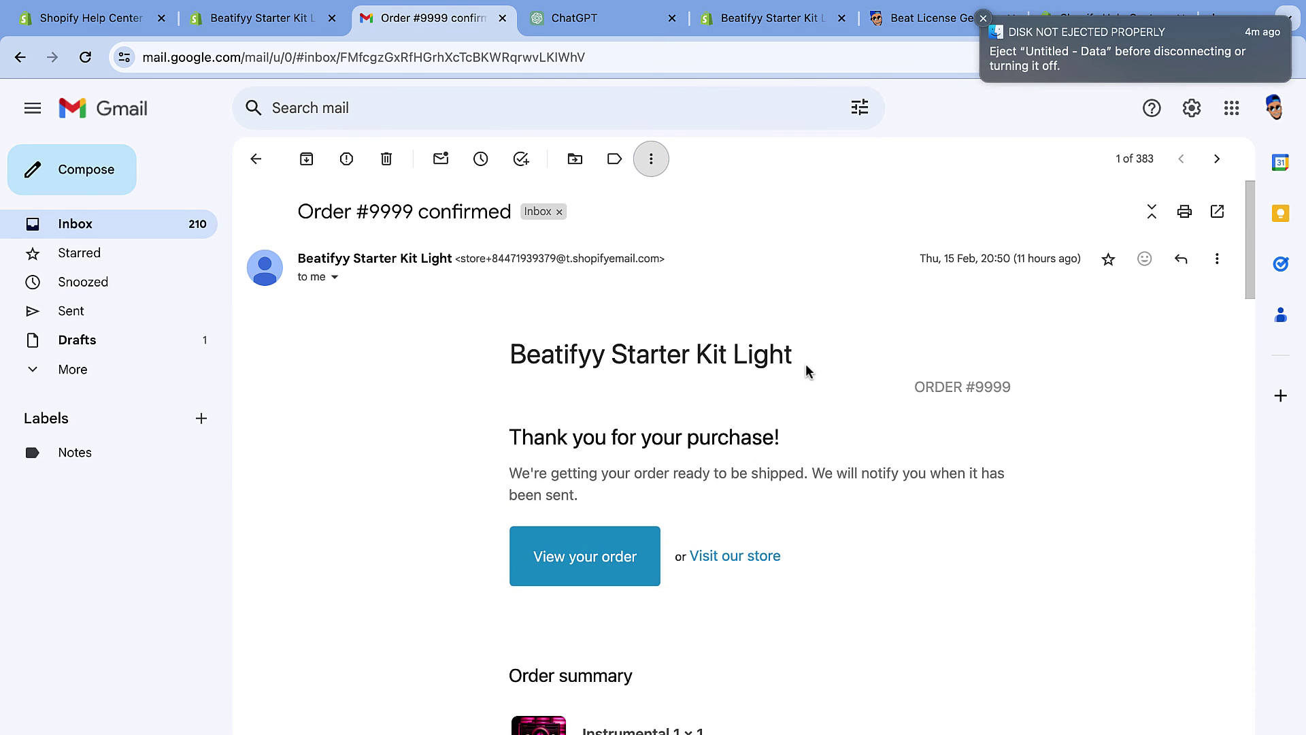
pyautogui.click(1184, 211)
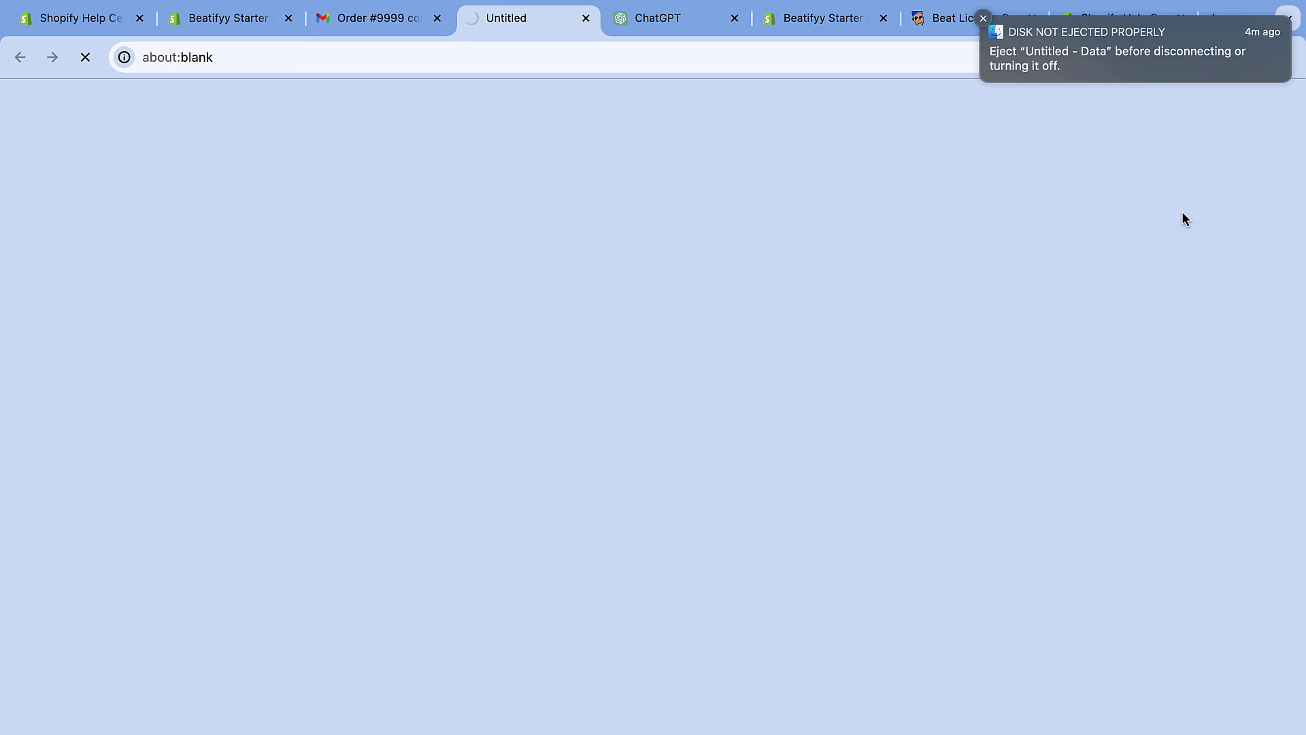
# Check the four Order #9999 pages, save them as a PDF, and return to Beat License Maker
pyautogui.scroll(-10, 530, 386)
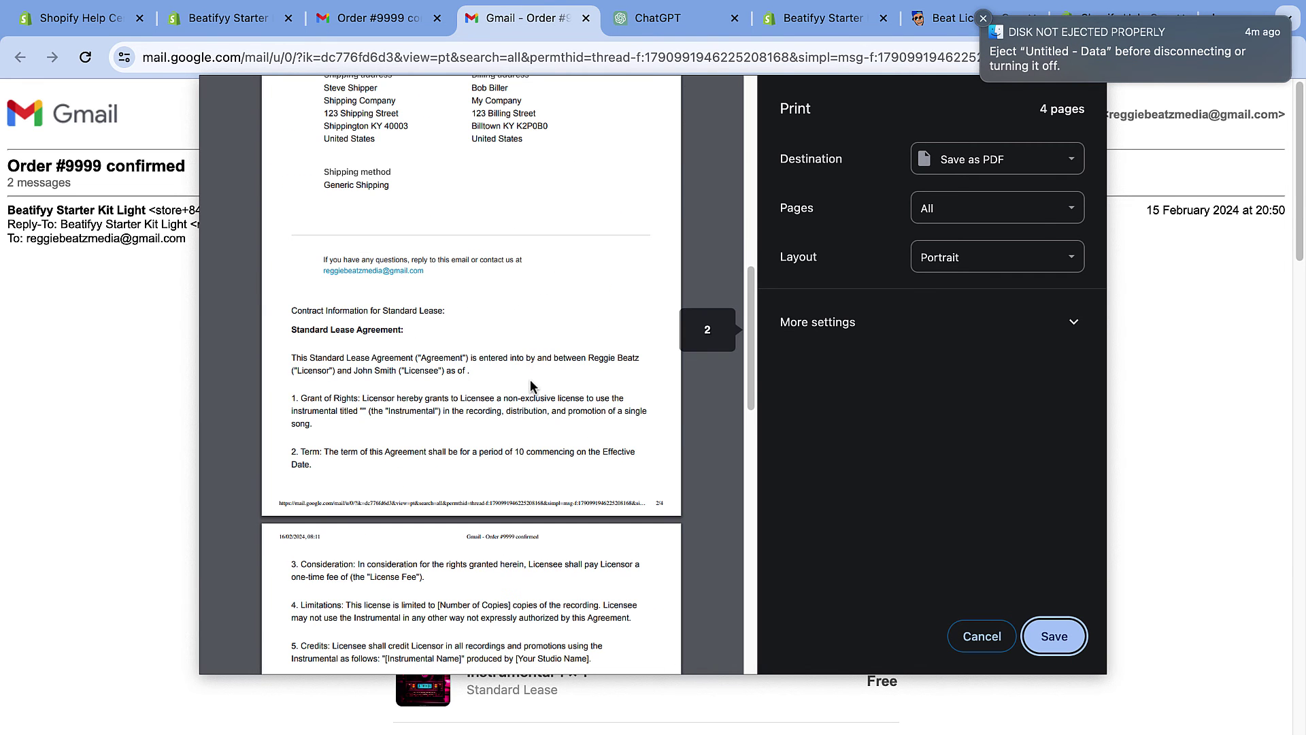
pyautogui.scroll(10, 531, 387)
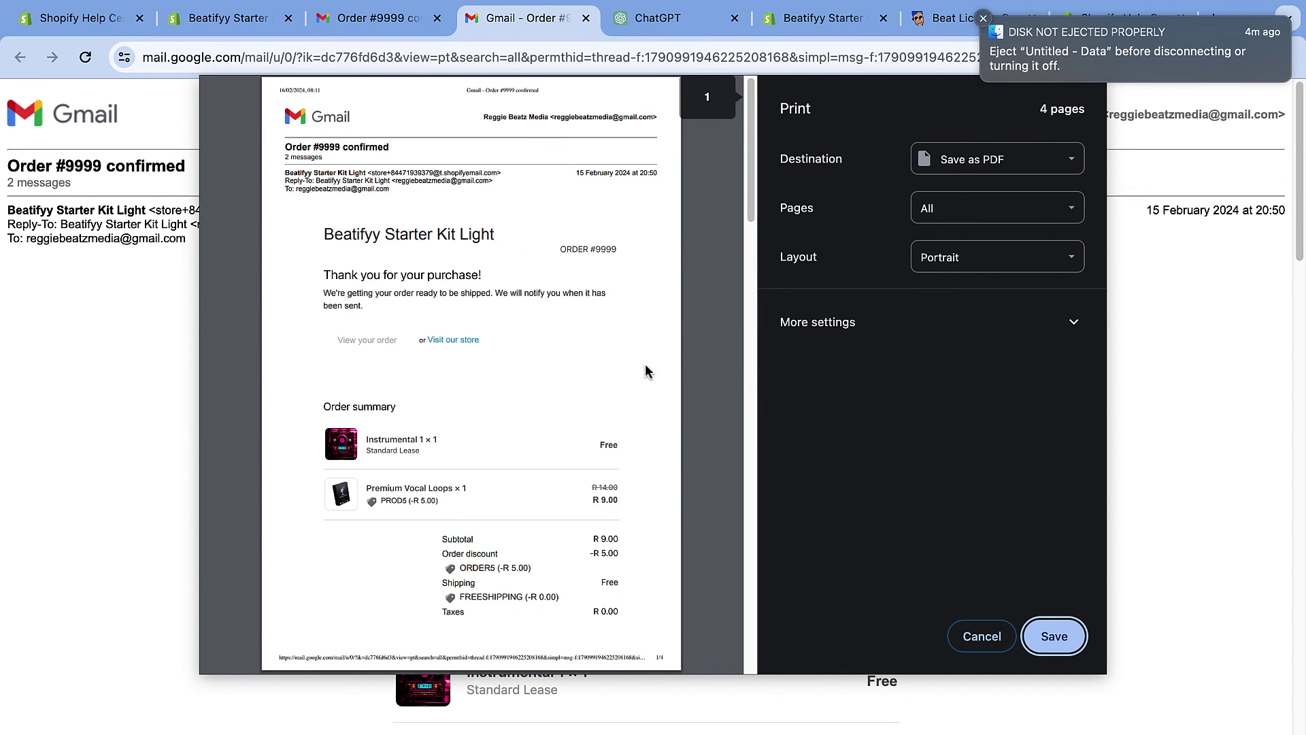
pyautogui.scroll(-10, 442, 269)
pyautogui.scroll(-5, 442, 268)
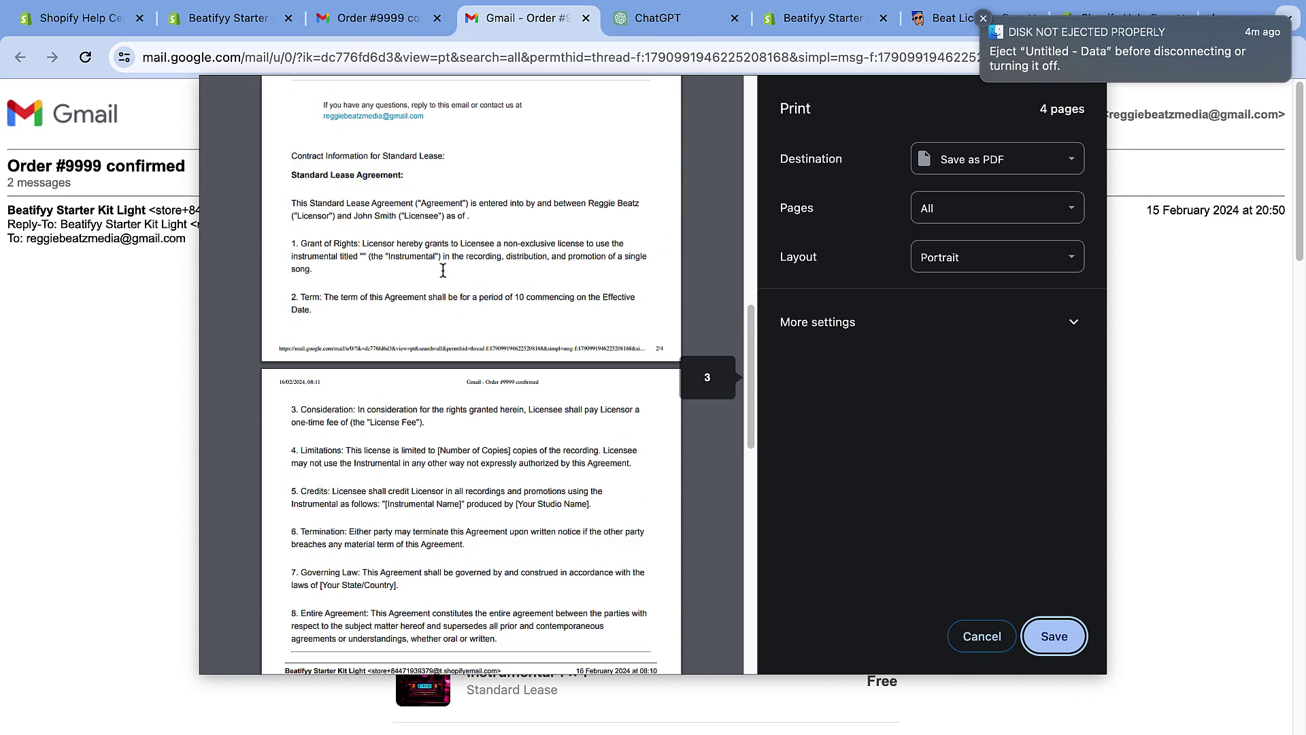
pyautogui.scroll(15, 443, 270)
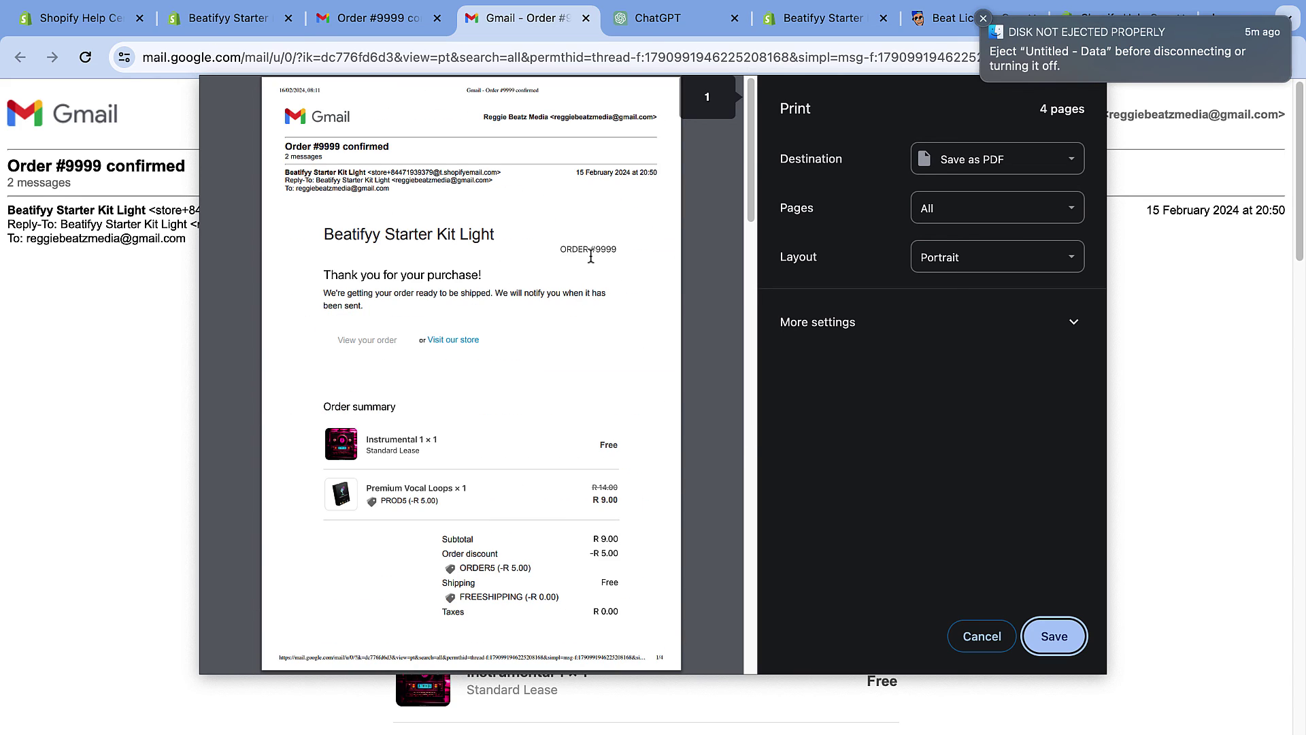
pyautogui.scroll(-15, 590, 256)
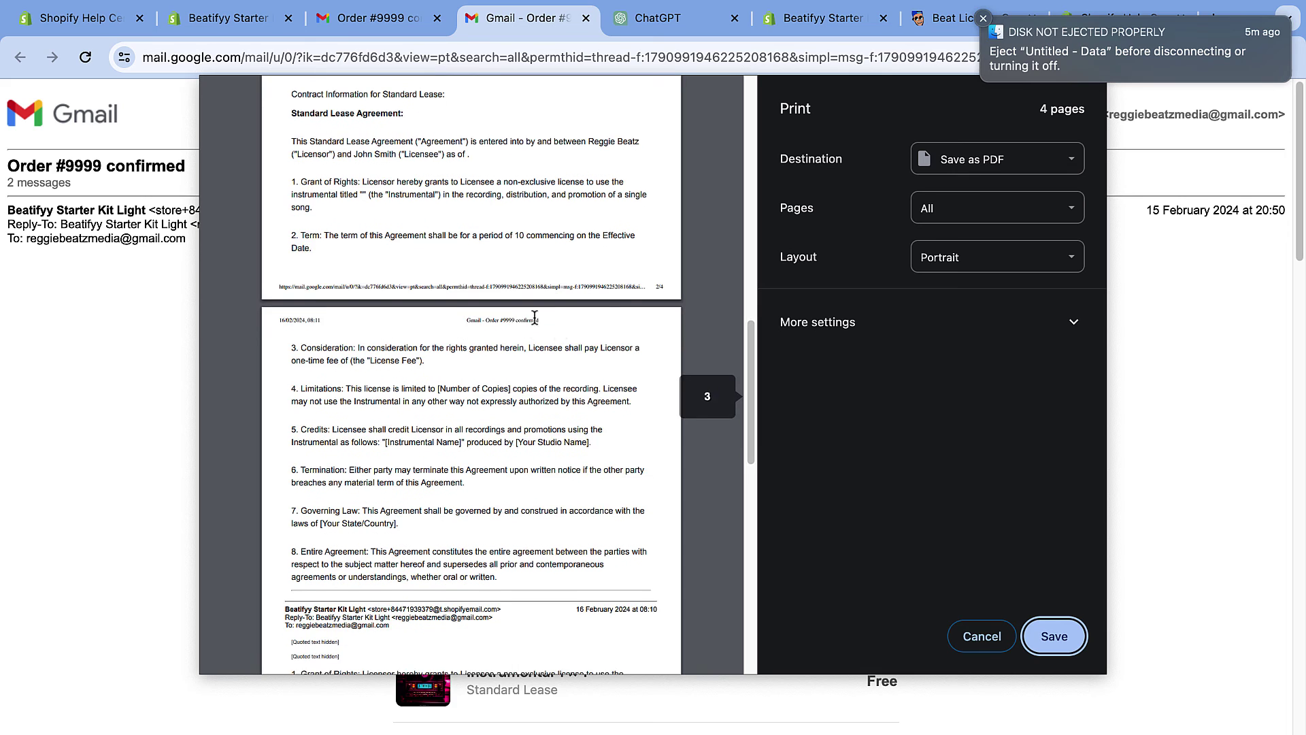
pyautogui.scroll(-10, 517, 336)
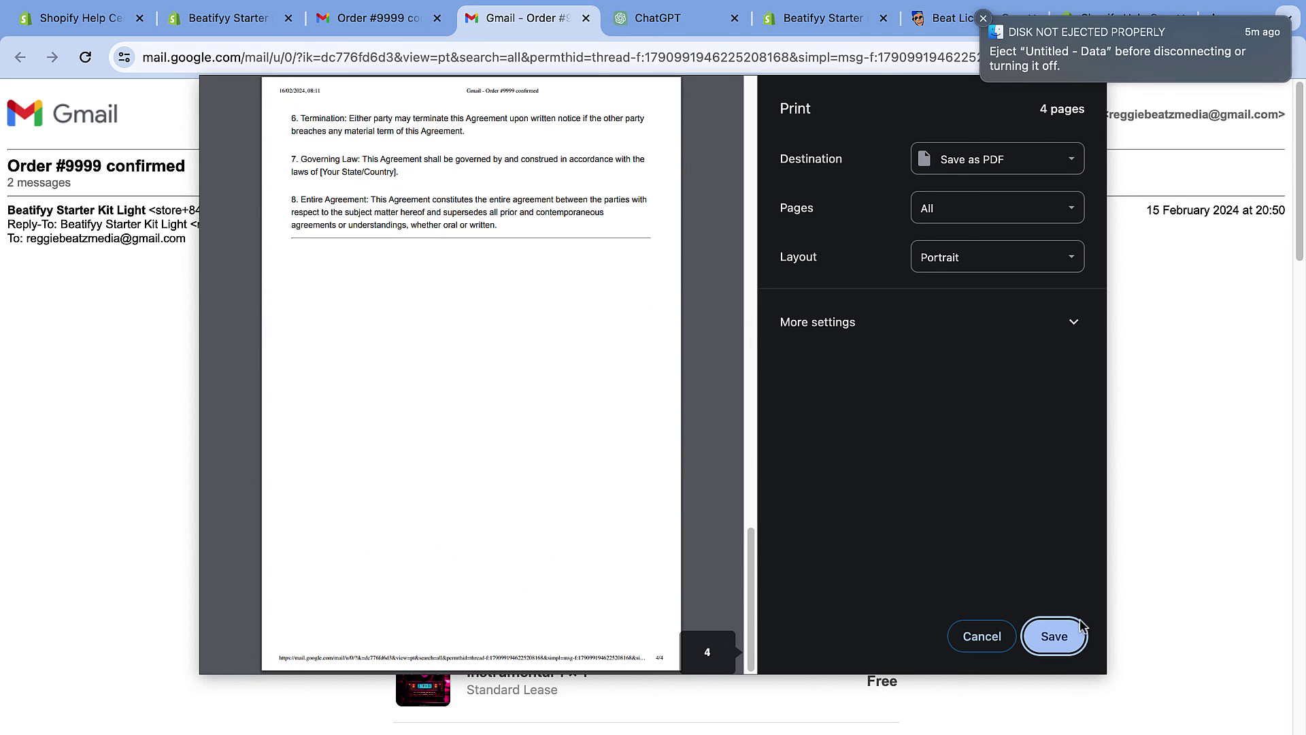
pyautogui.click(1078, 629)
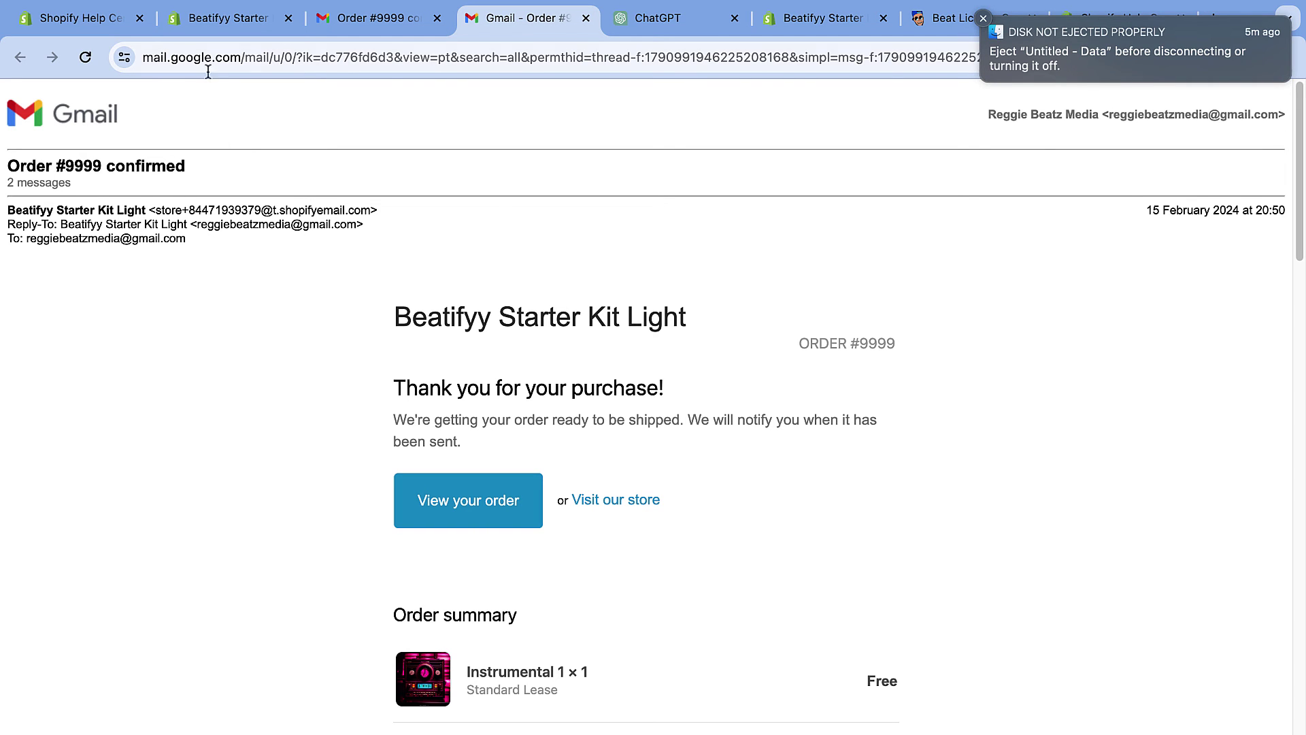
pyautogui.click(960, 27)
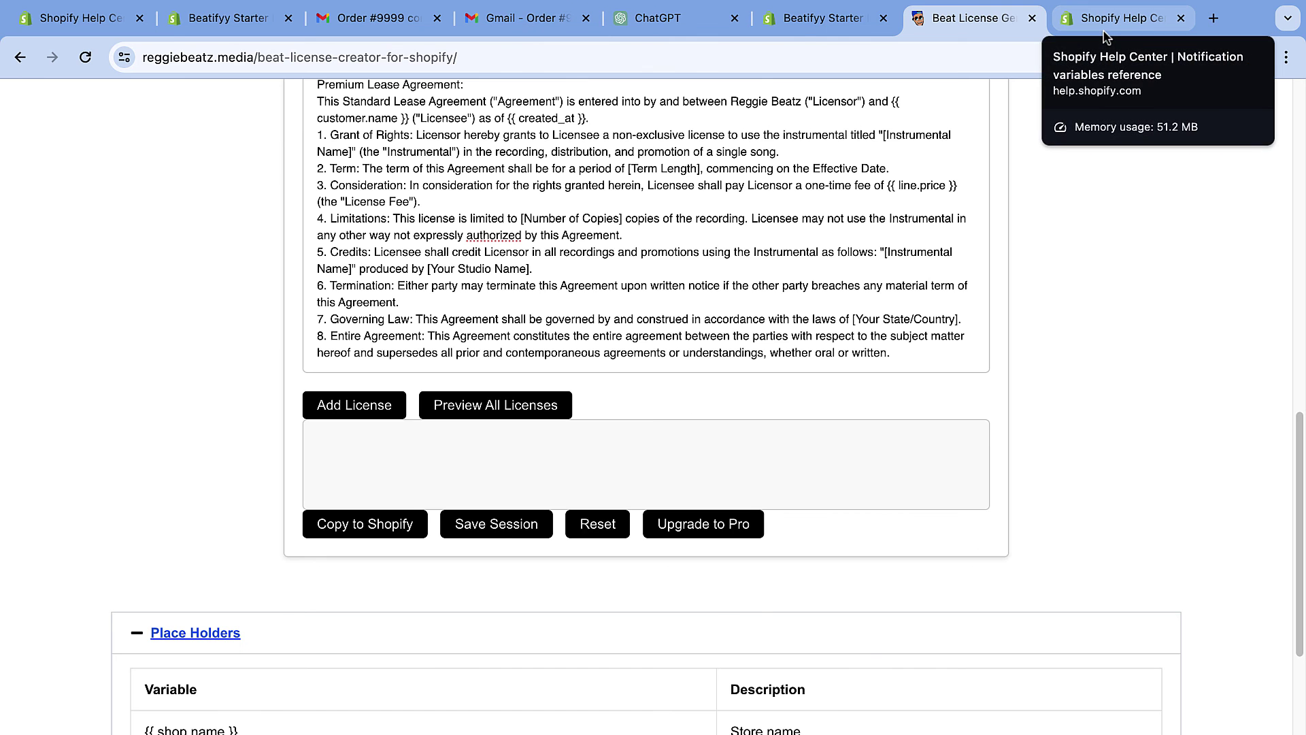
pyautogui.scroll(5, 1066, 163)
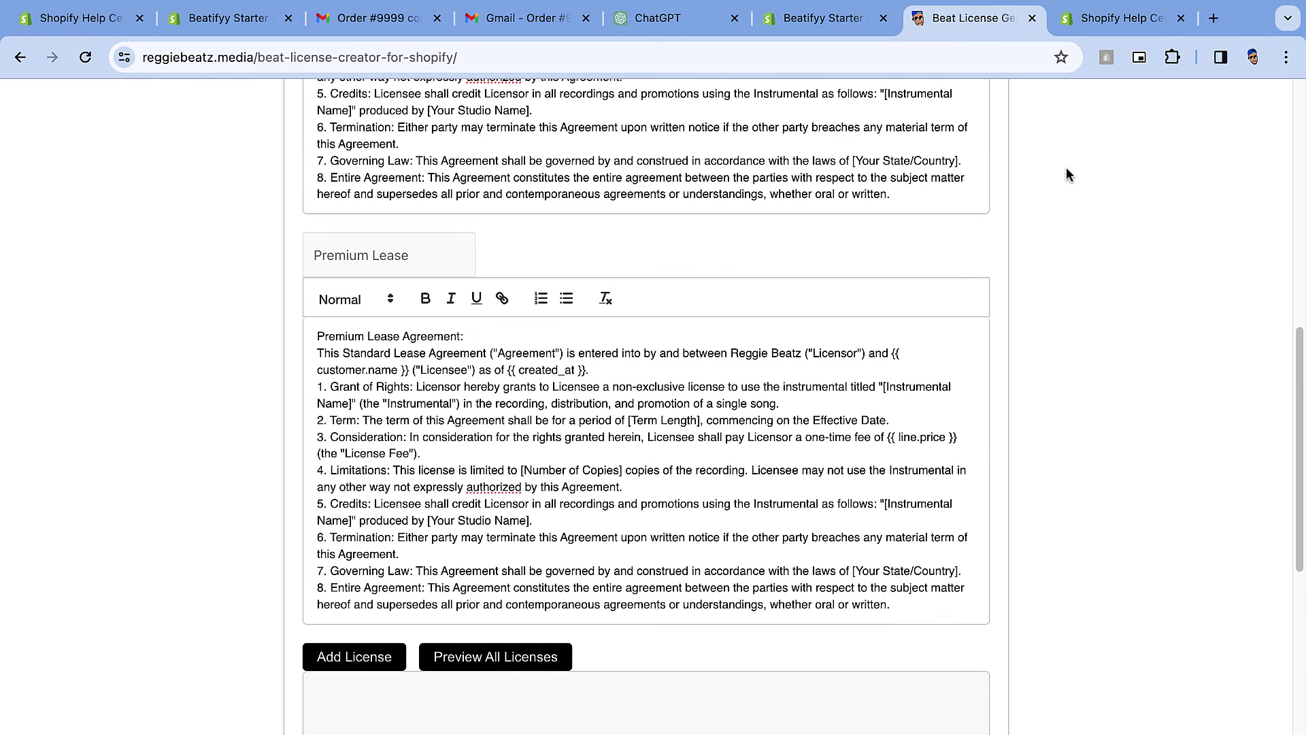
pyautogui.click(368, 307)
pyautogui.click(368, 307)
pyautogui.scroll(5, 574, 413)
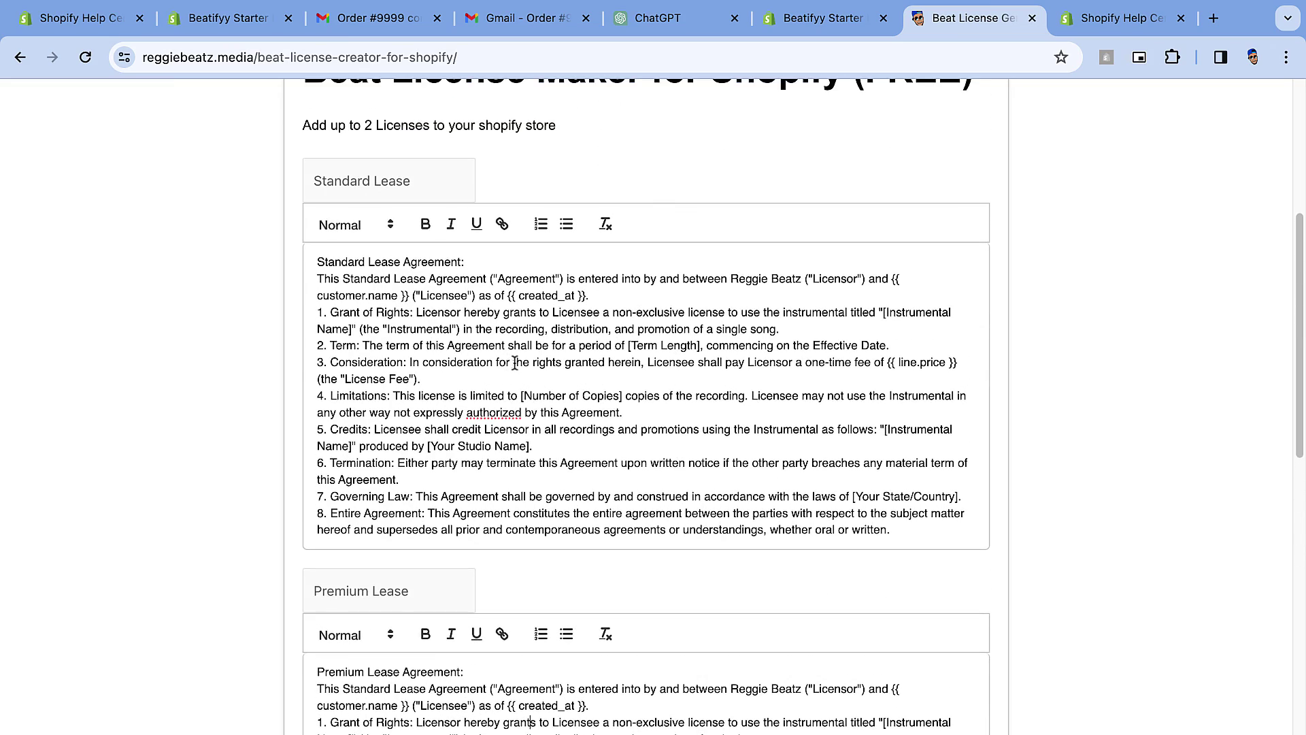
pyautogui.scroll(-14, 537, 329)
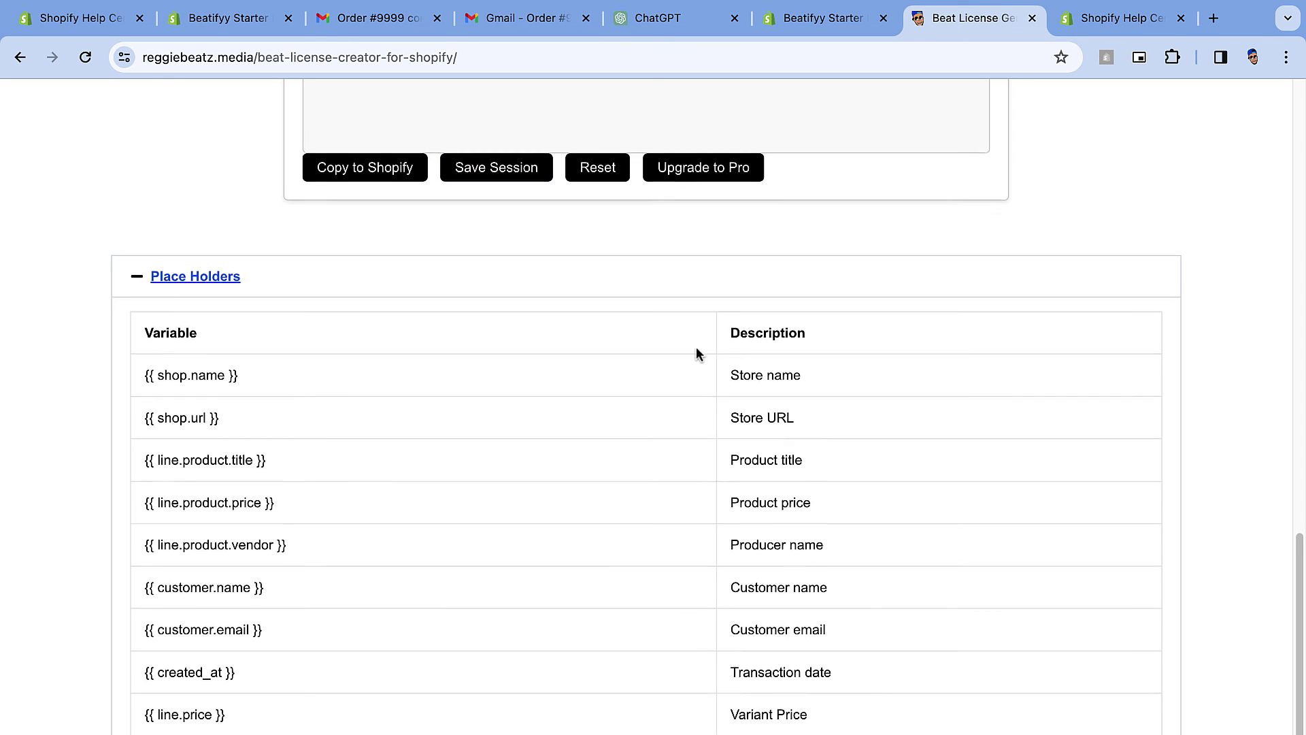
pyautogui.scroll(15, 696, 352)
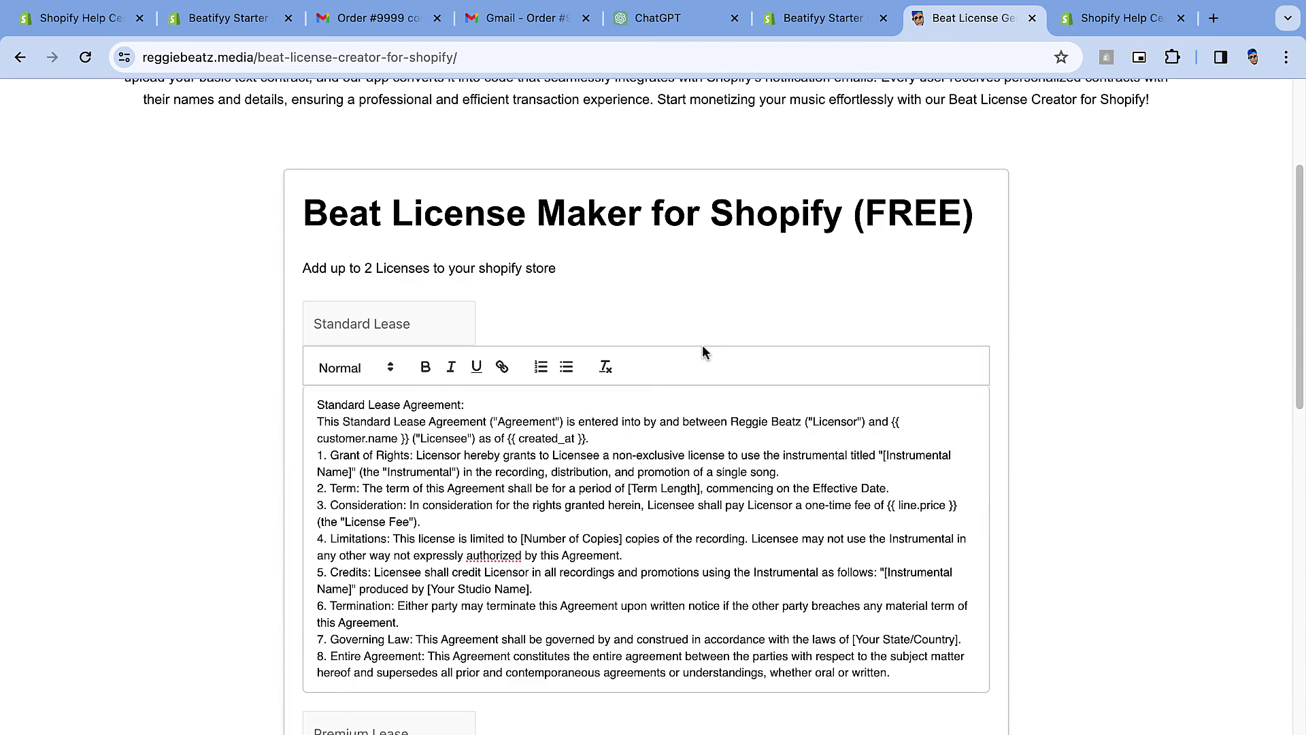